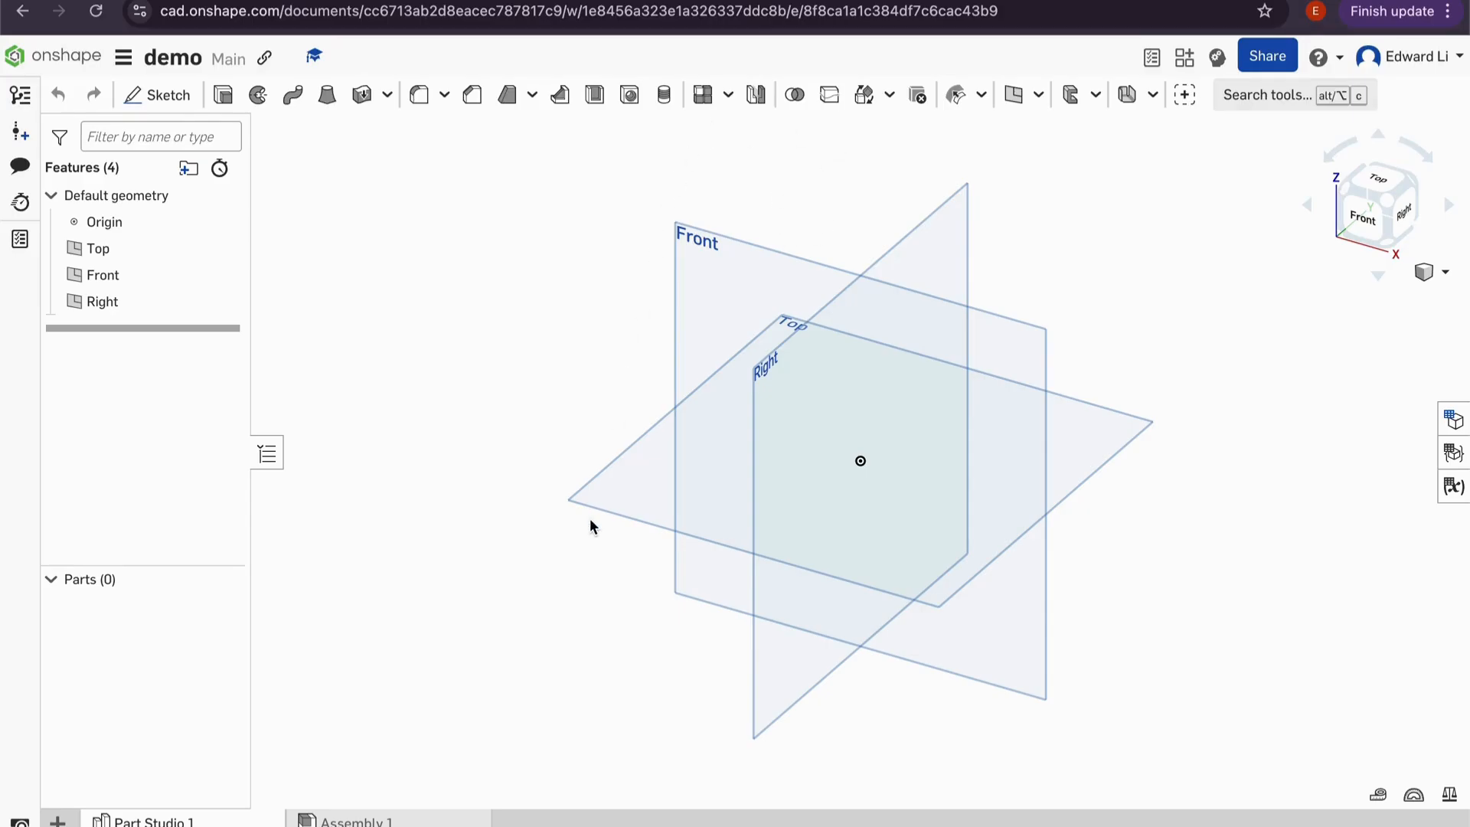
- Examine the Top, Right and Front planes and the origin by selecting them in the model, then clear the selection
right_click_drag(1114, 324, 712, 282)
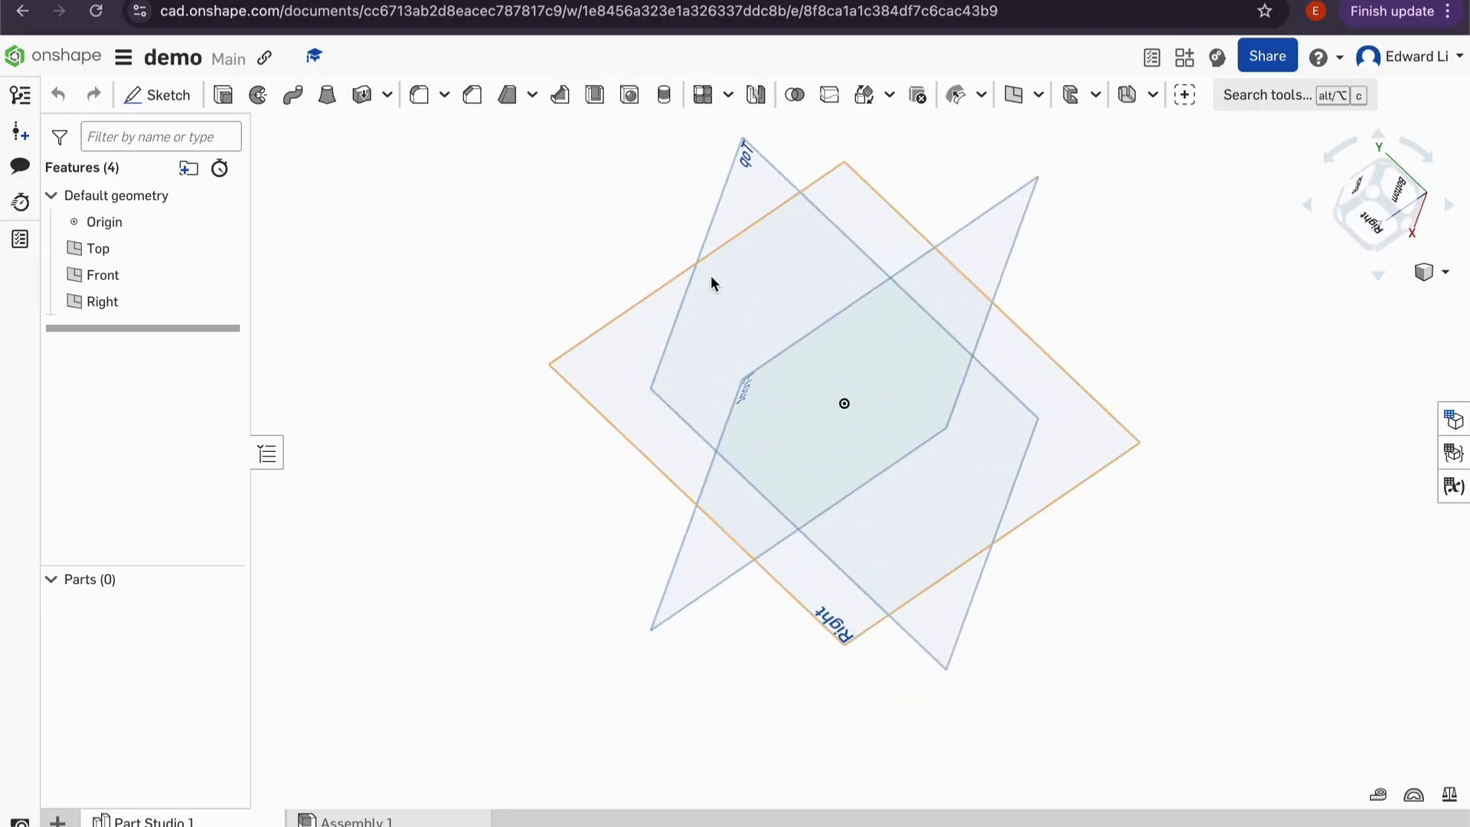
left_click(732, 194)
left_click(927, 268)
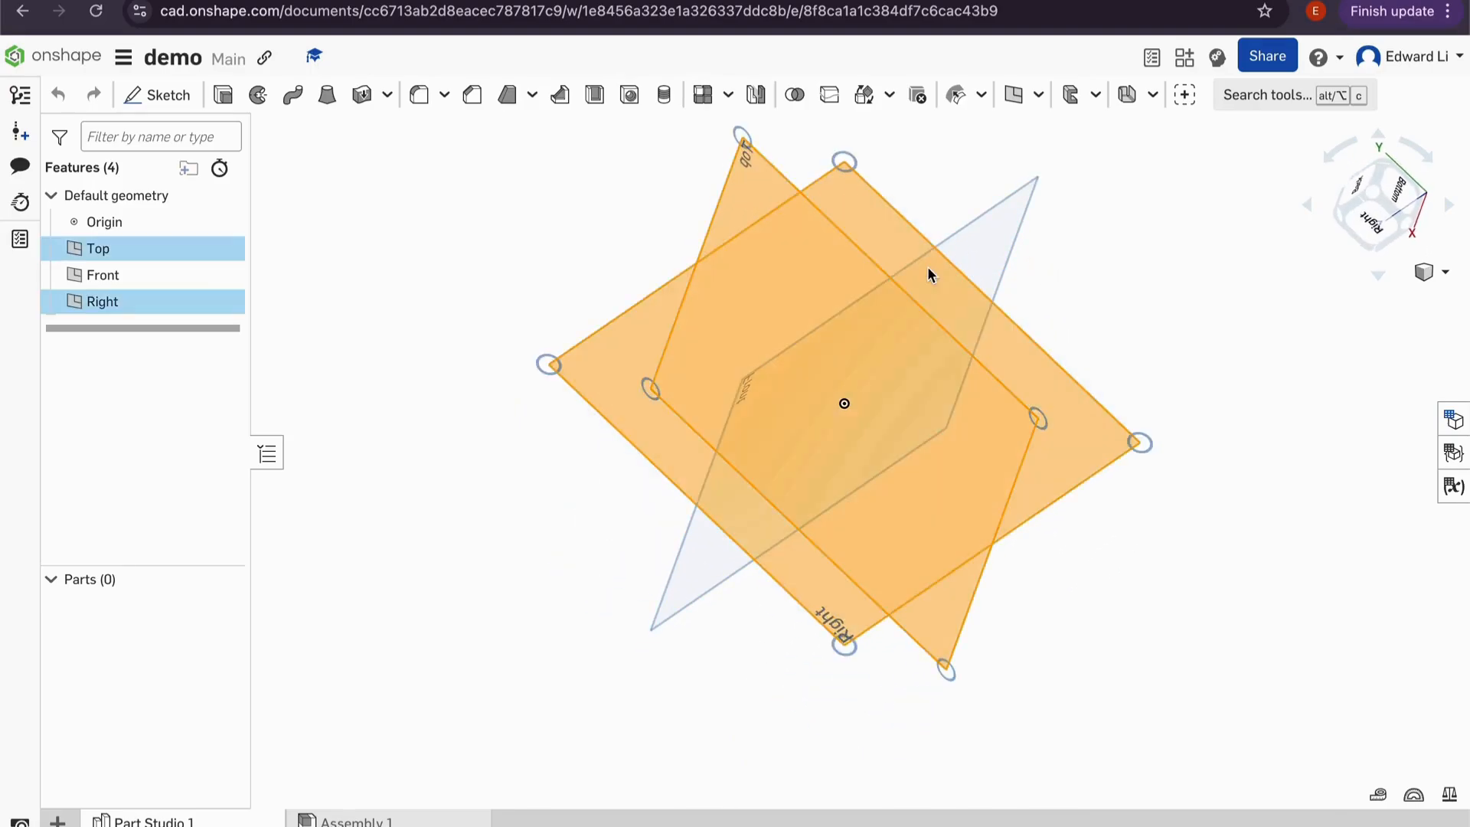
right_click_drag(926, 268, 1010, 253)
left_click(649, 432)
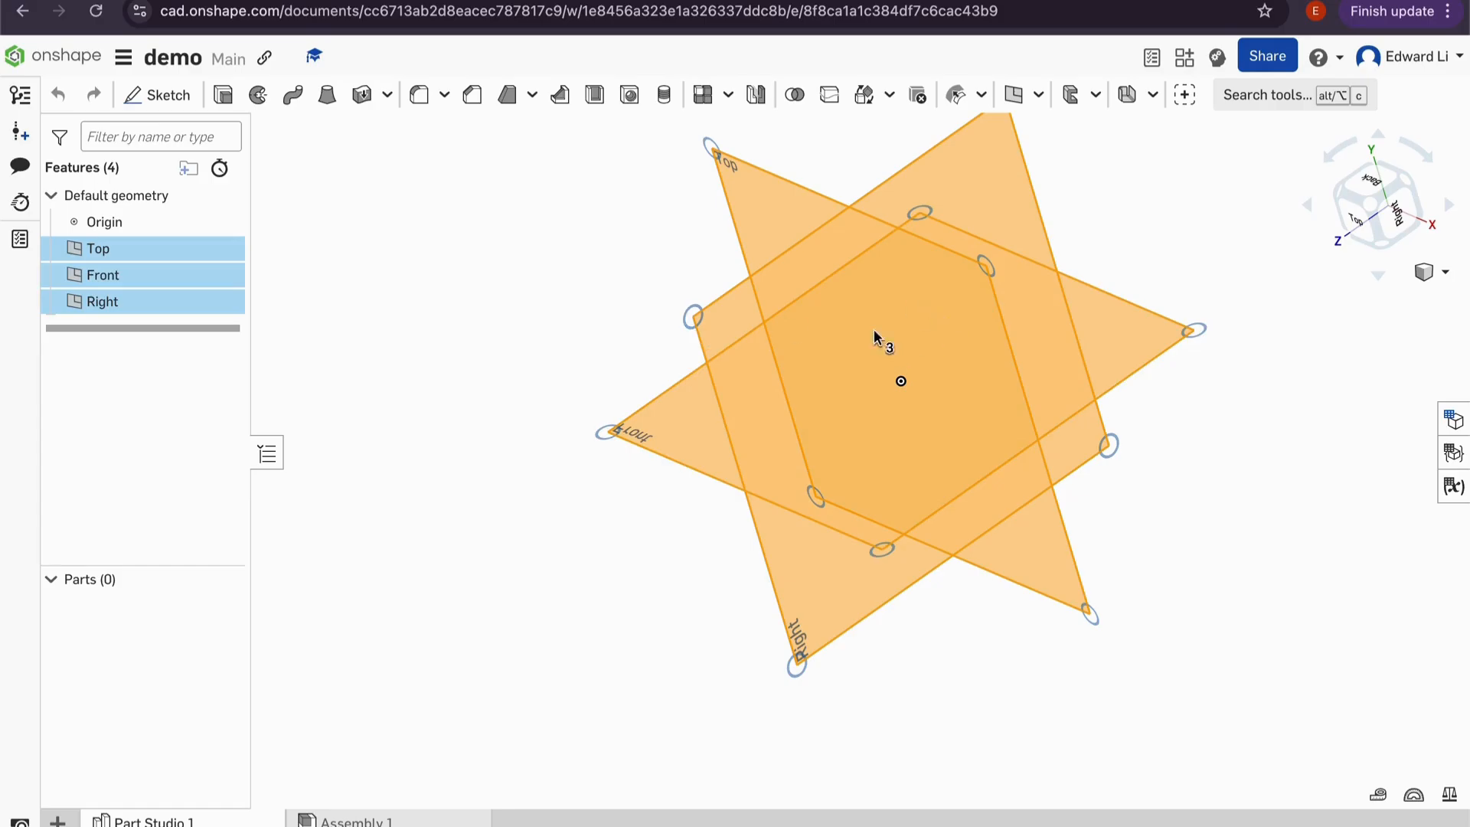
left_click(890, 384)
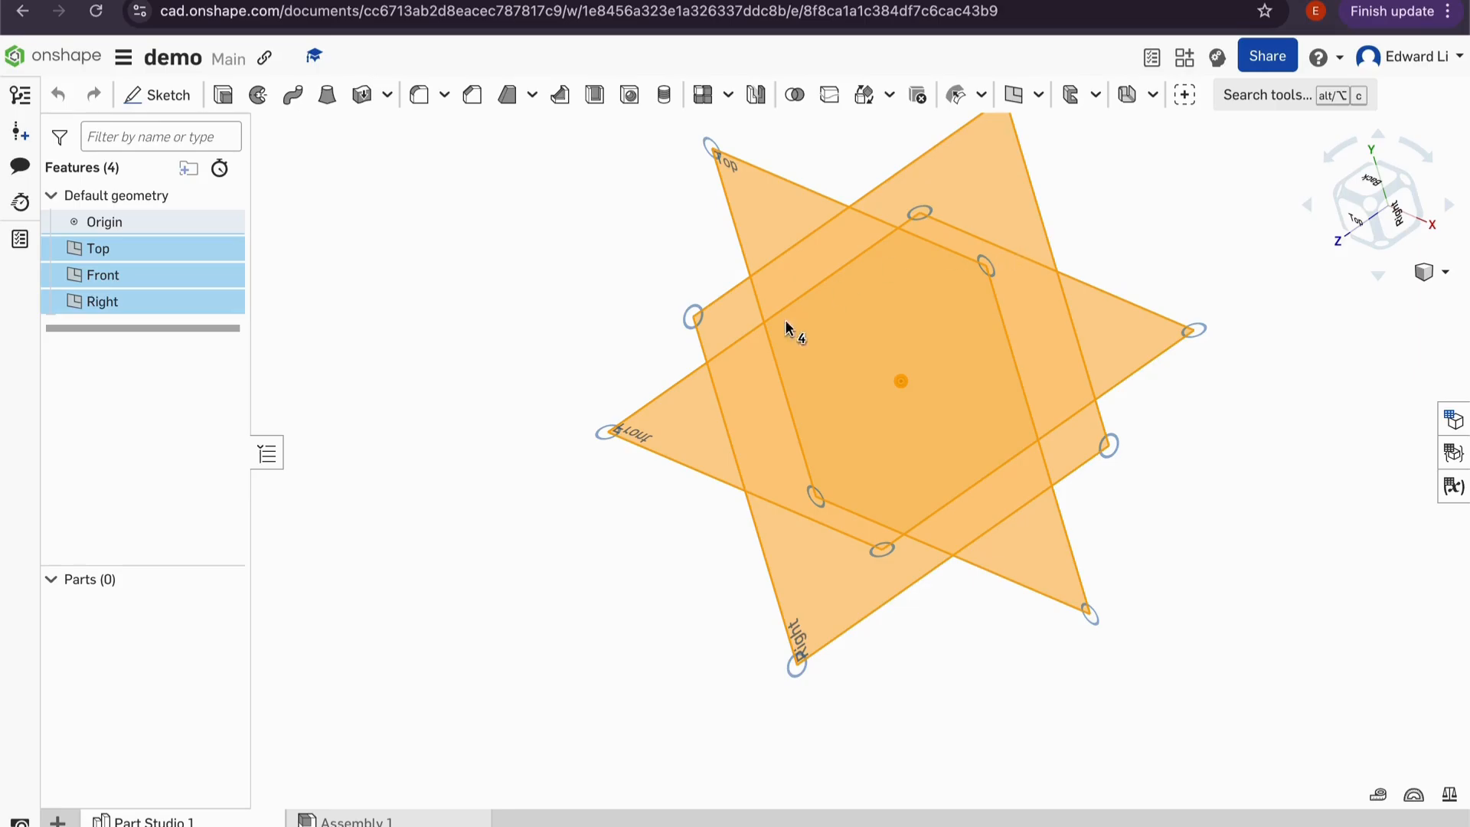
left_click(683, 431)
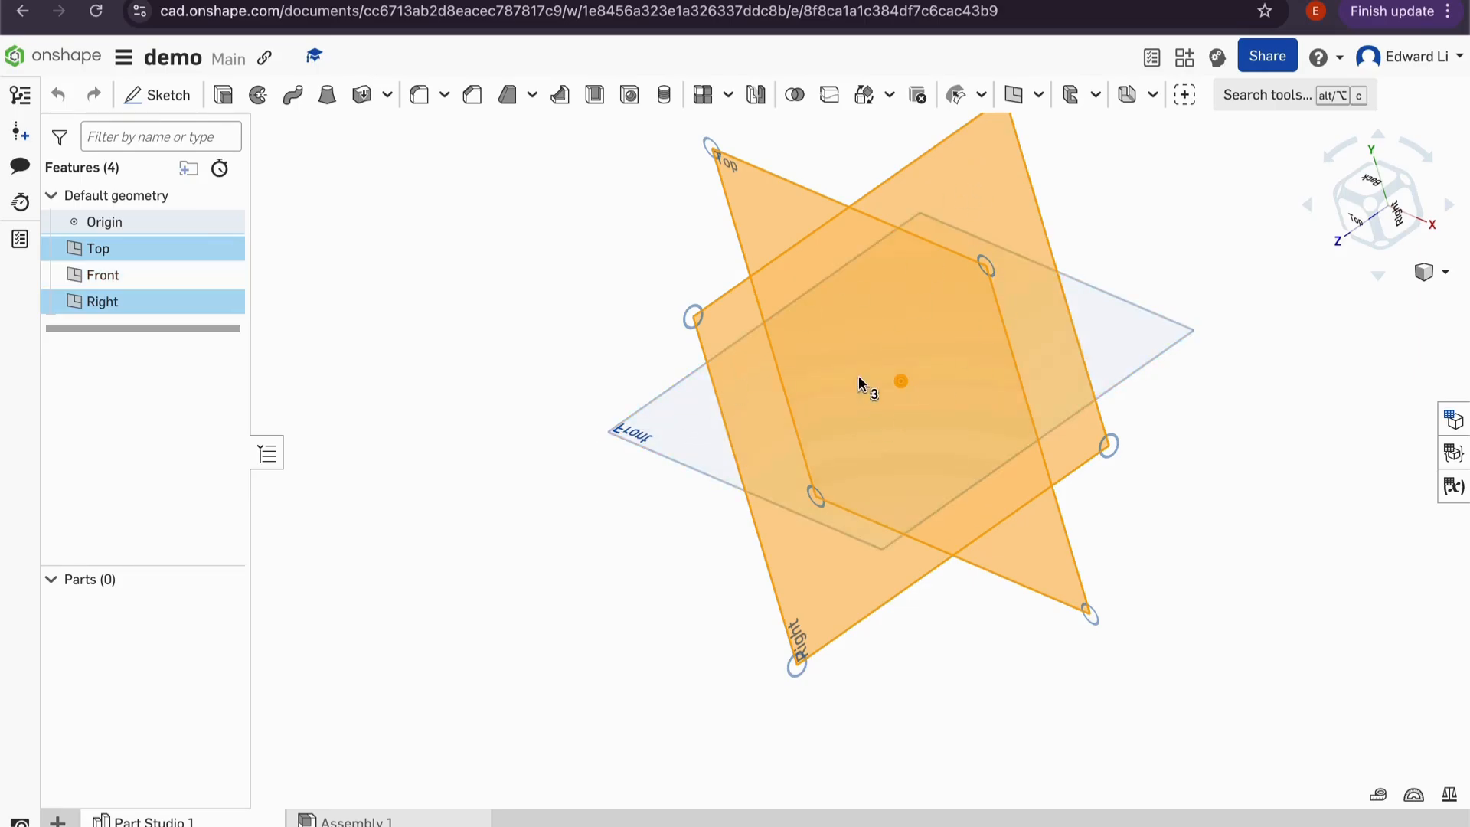
left_click(549, 352)
- Examine the default planes from several angles and distances, including the standard Front and Right views, ending in the Front view
right_click_drag(989, 366, 990, 457)
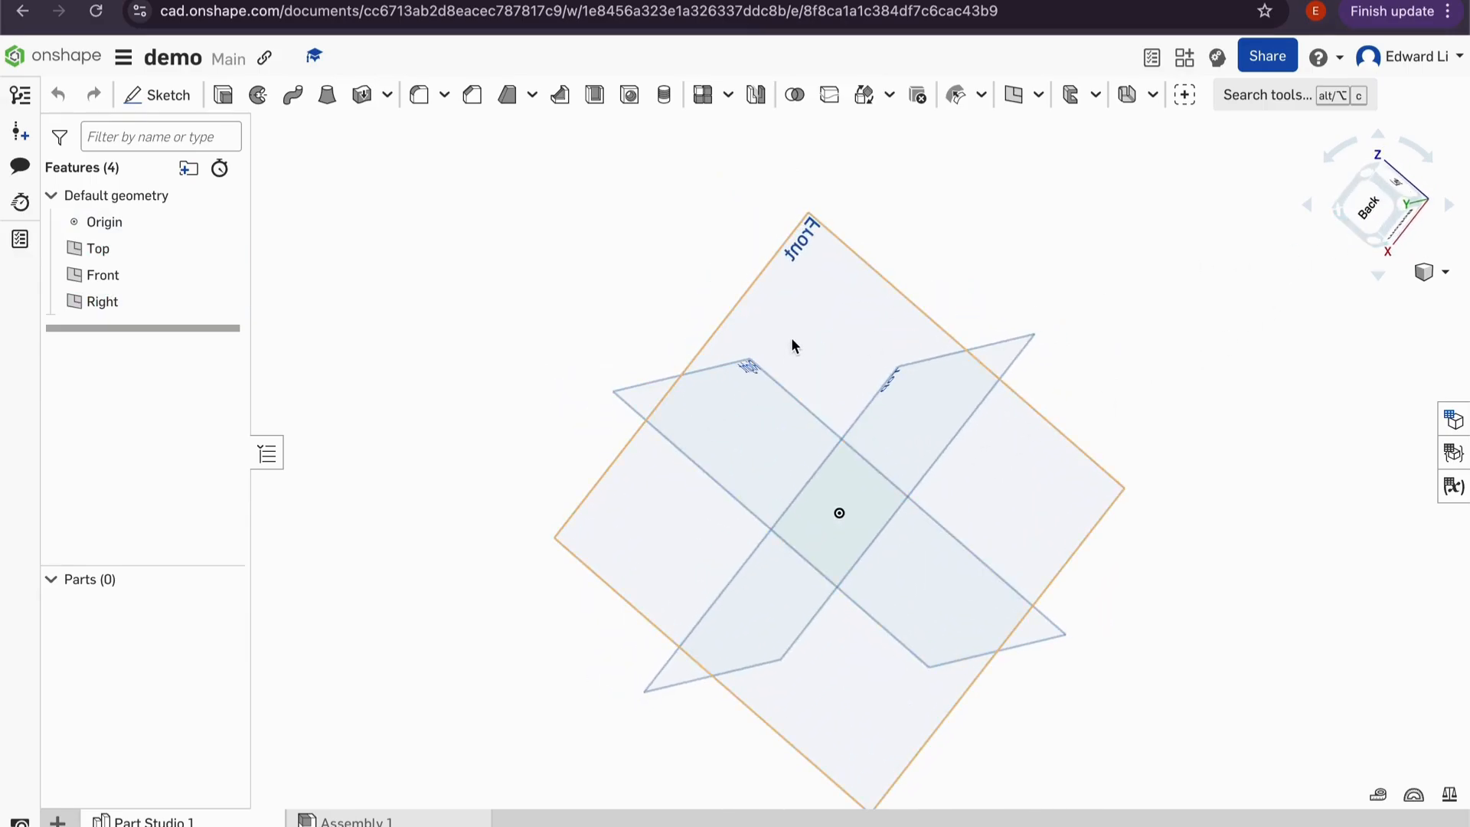
middle_click_drag(791, 344, 658, 239)
middle_click_drag(721, 376, 826, 474)
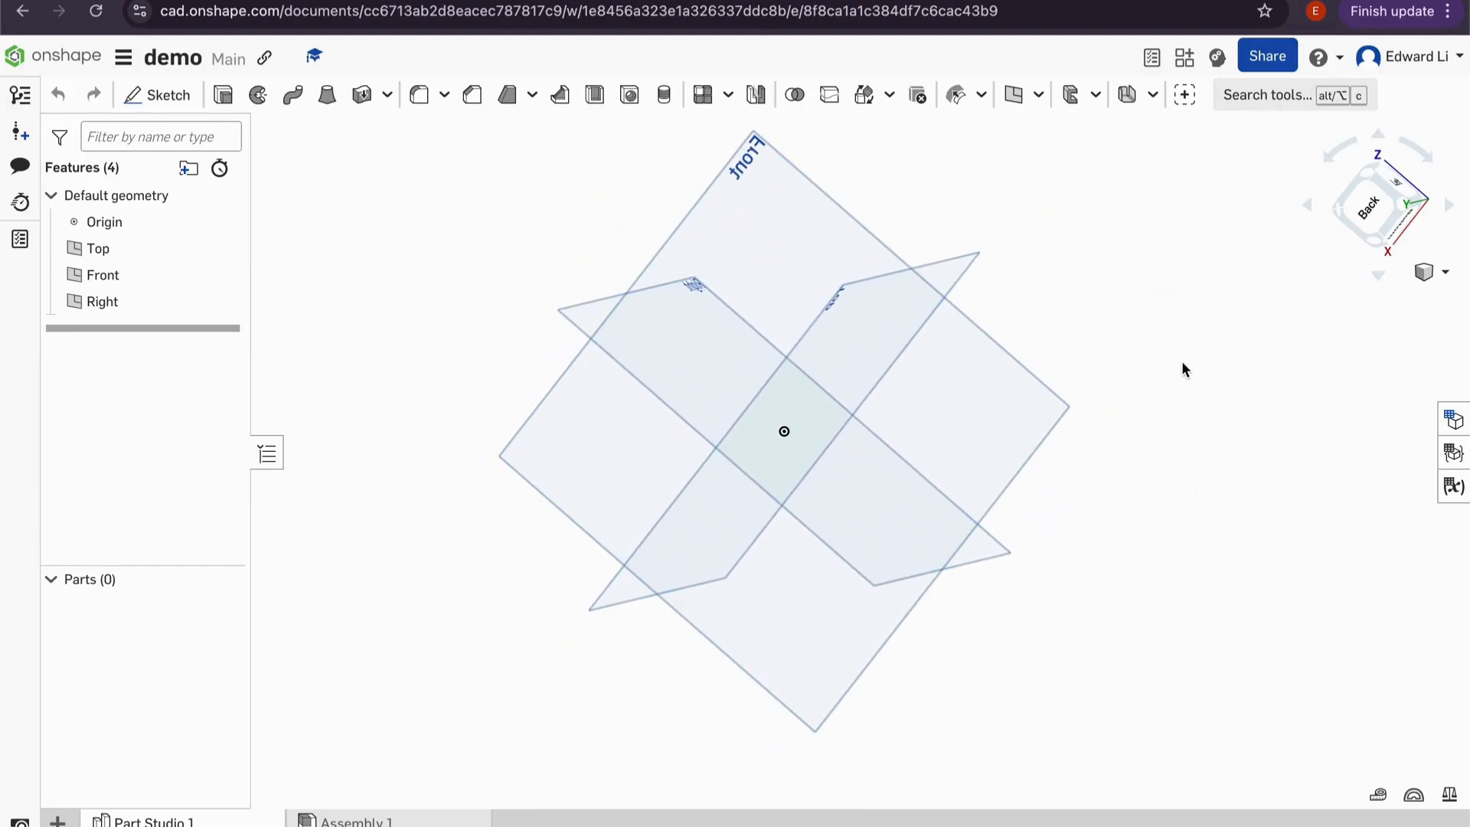
scroll(712, 371, "down", 5)
scroll(716, 366, "up", 5)
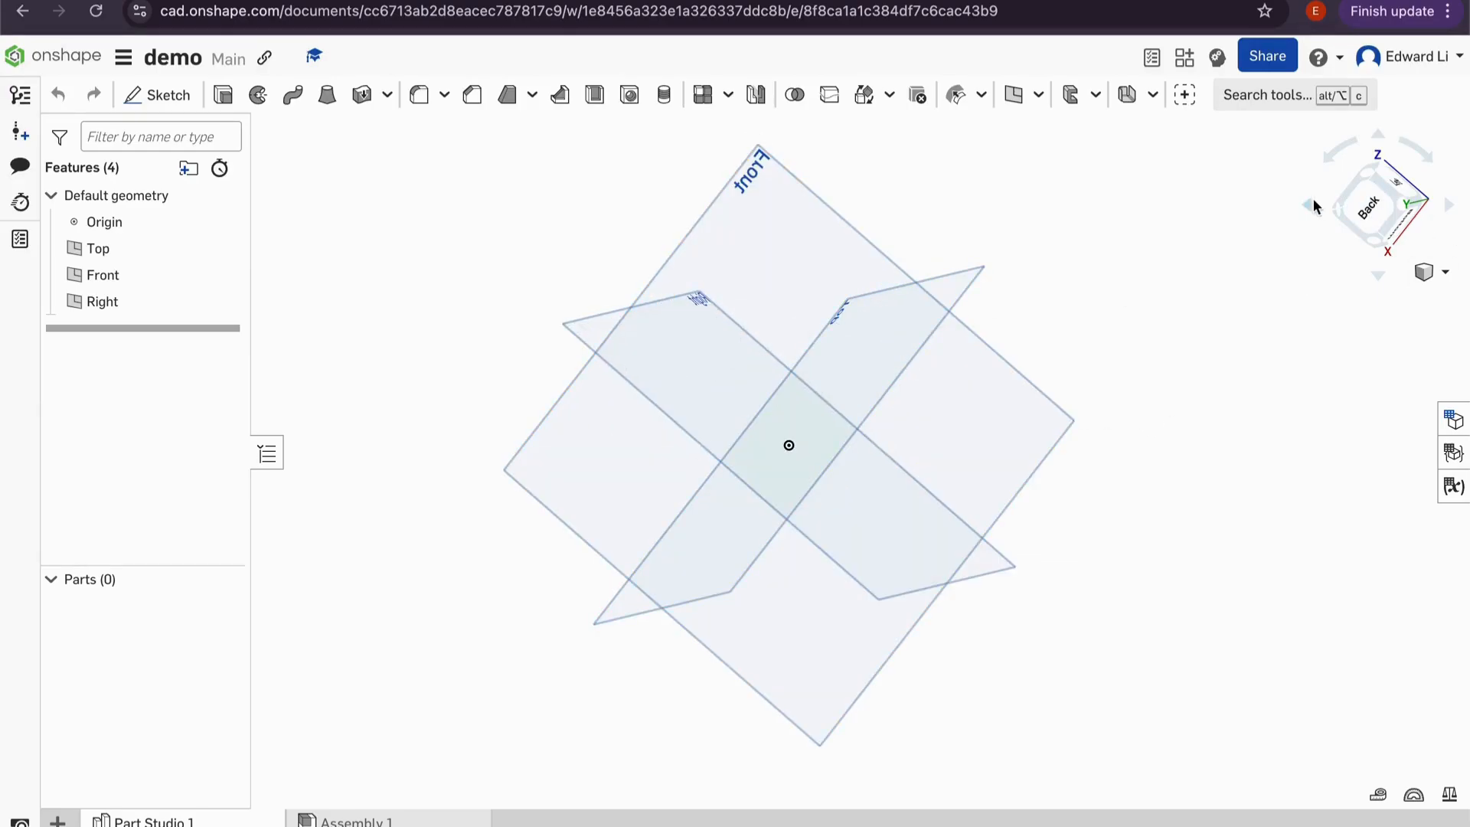
left_click_drag(1419, 222, 1141, 250)
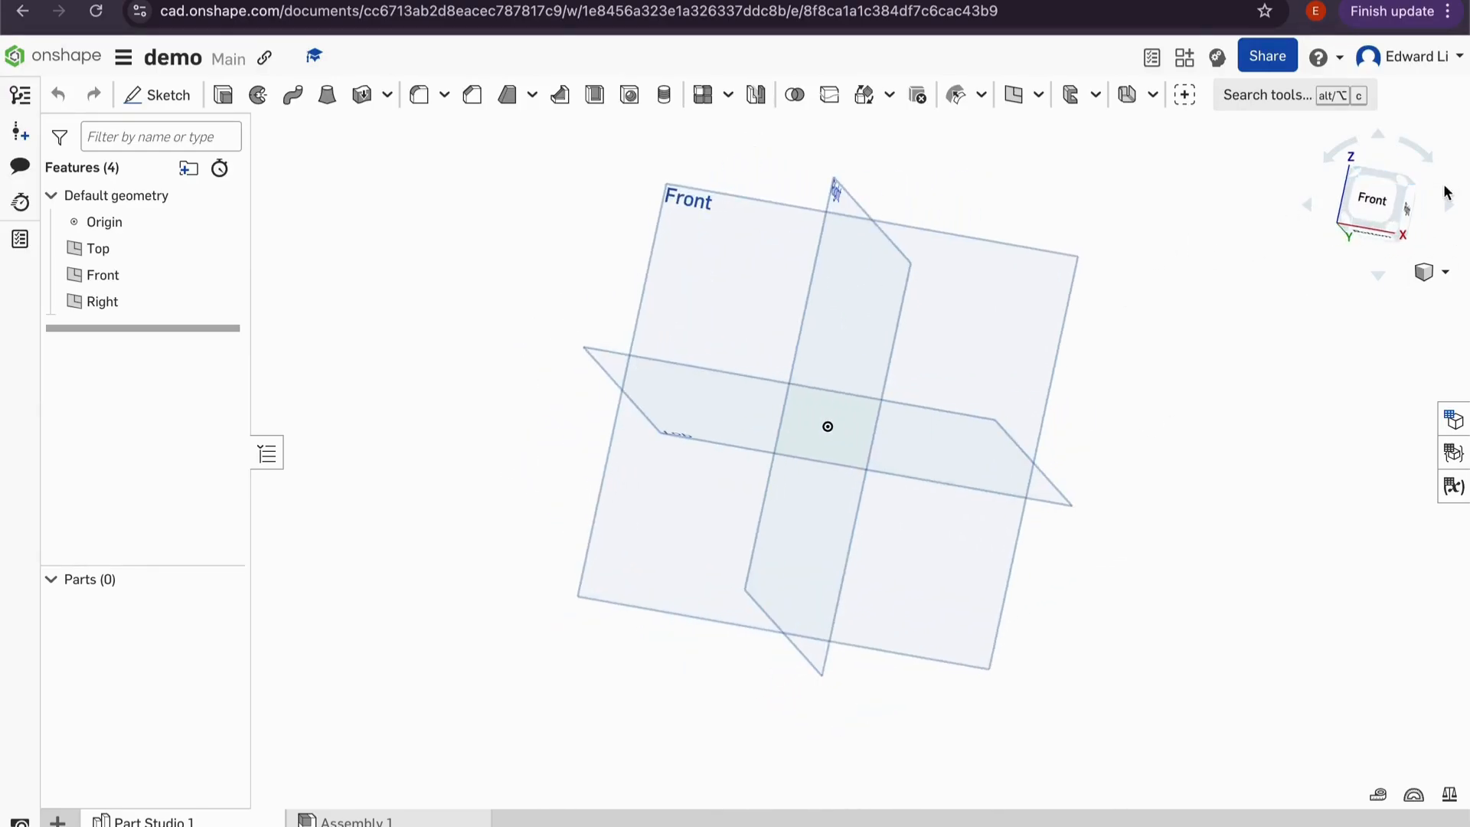
left_click(1365, 203)
left_click_drag(1367, 184, 1426, 207)
left_click(1381, 209)
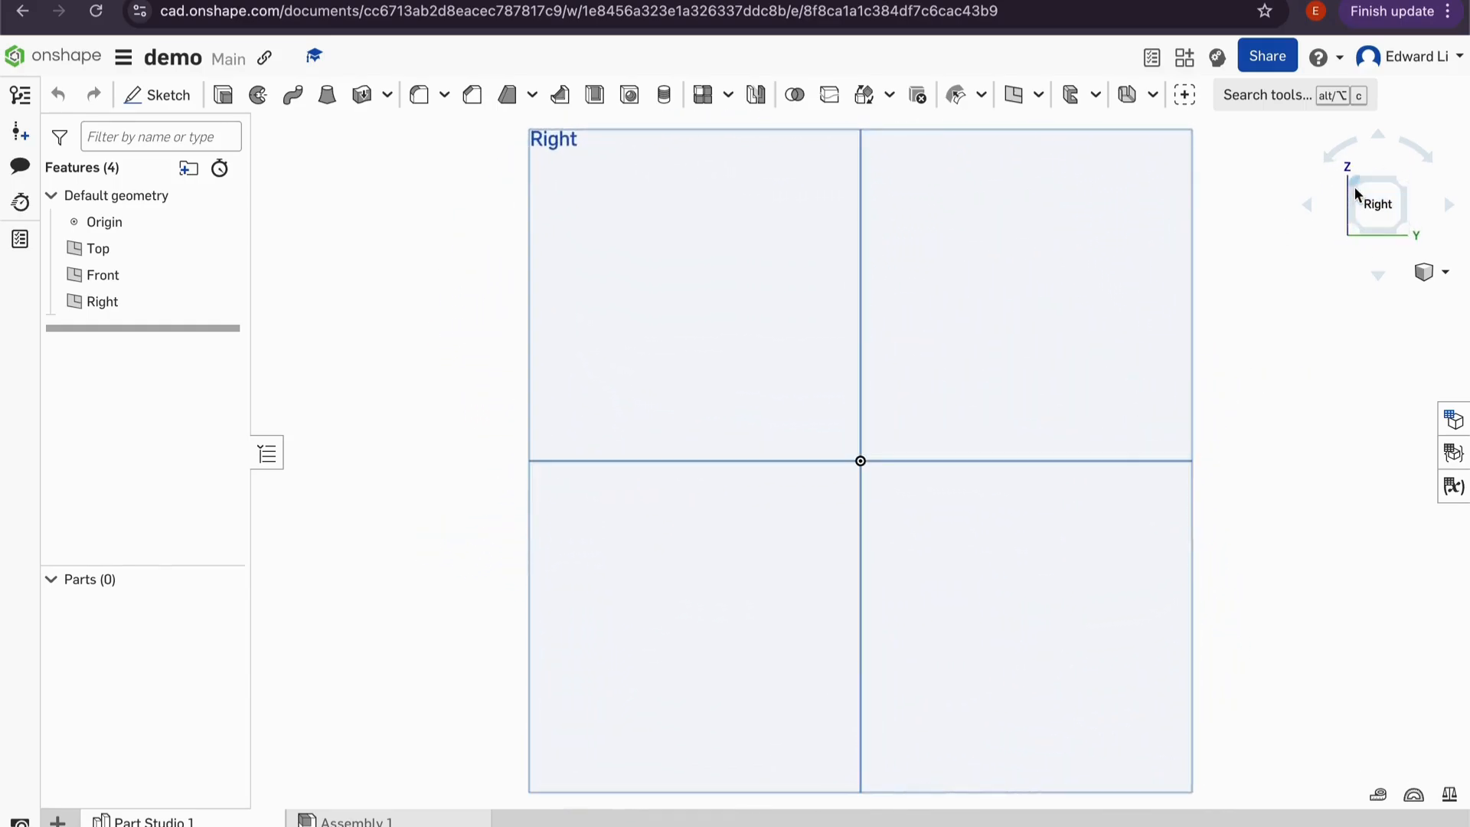
left_click(1353, 188)
left_click(1340, 145)
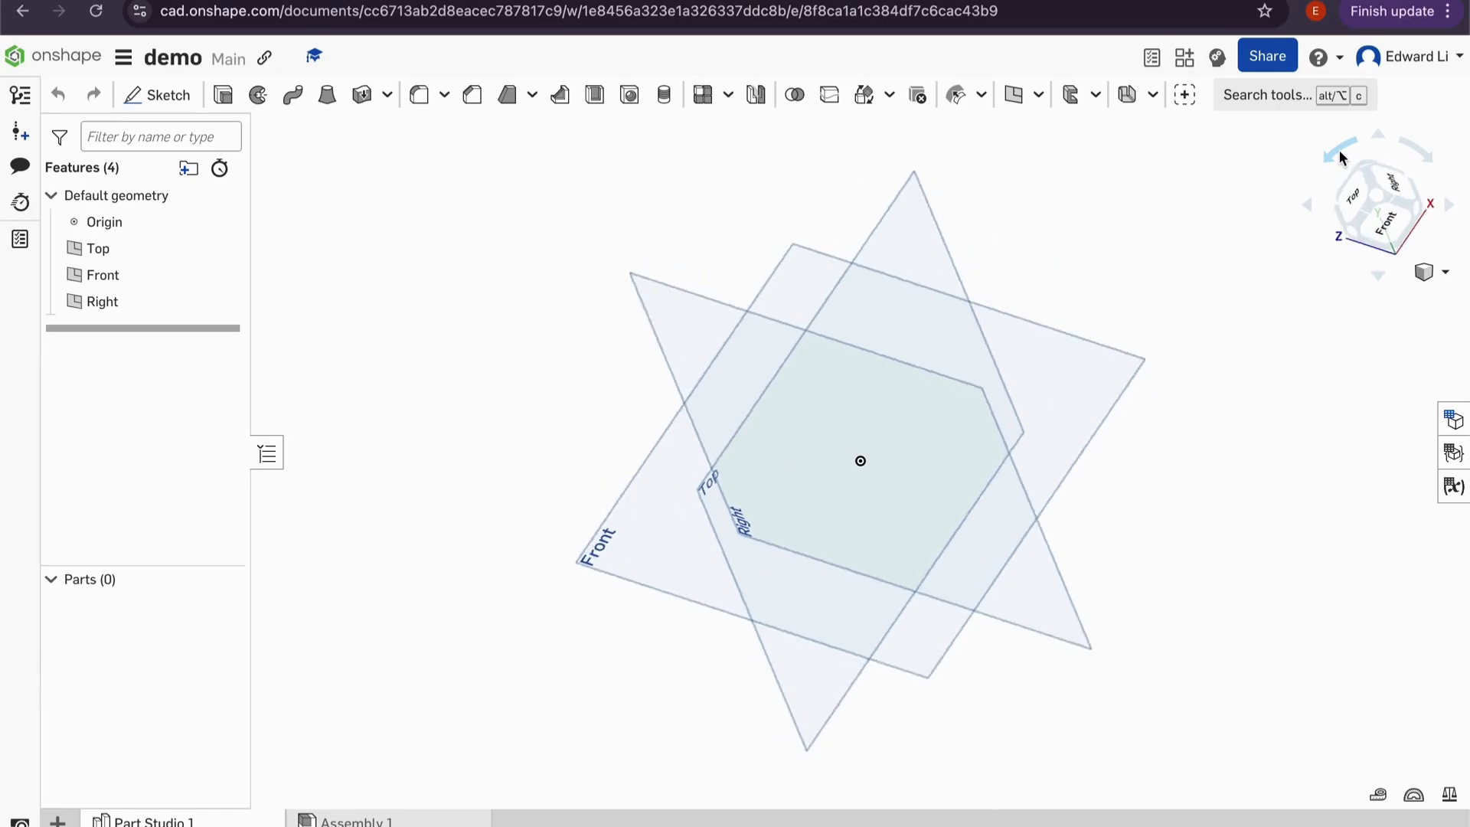
left_click(1384, 144)
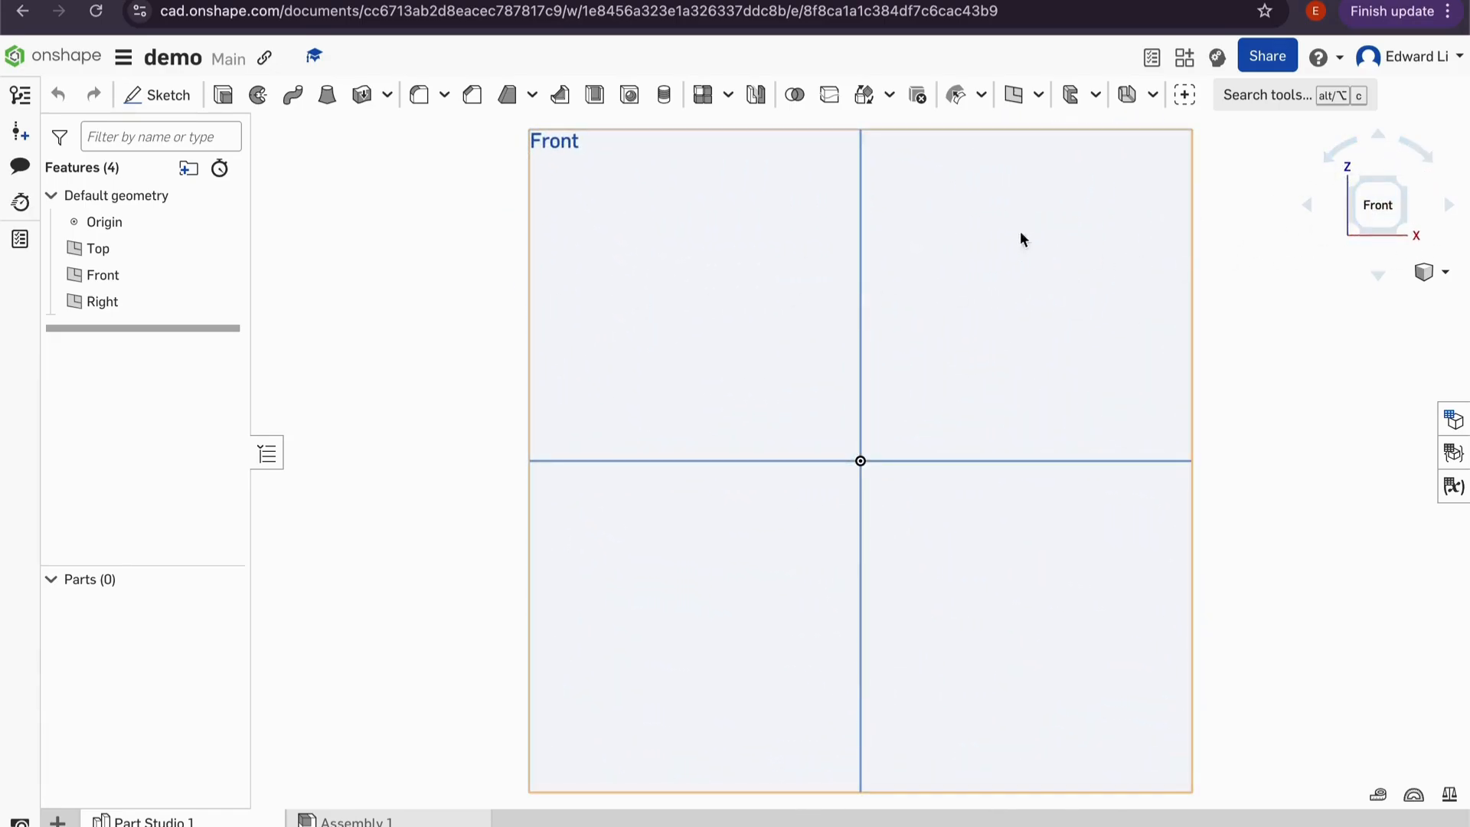
scroll(712, 295, "down", 5)
scroll(766, 245, "up", 3)
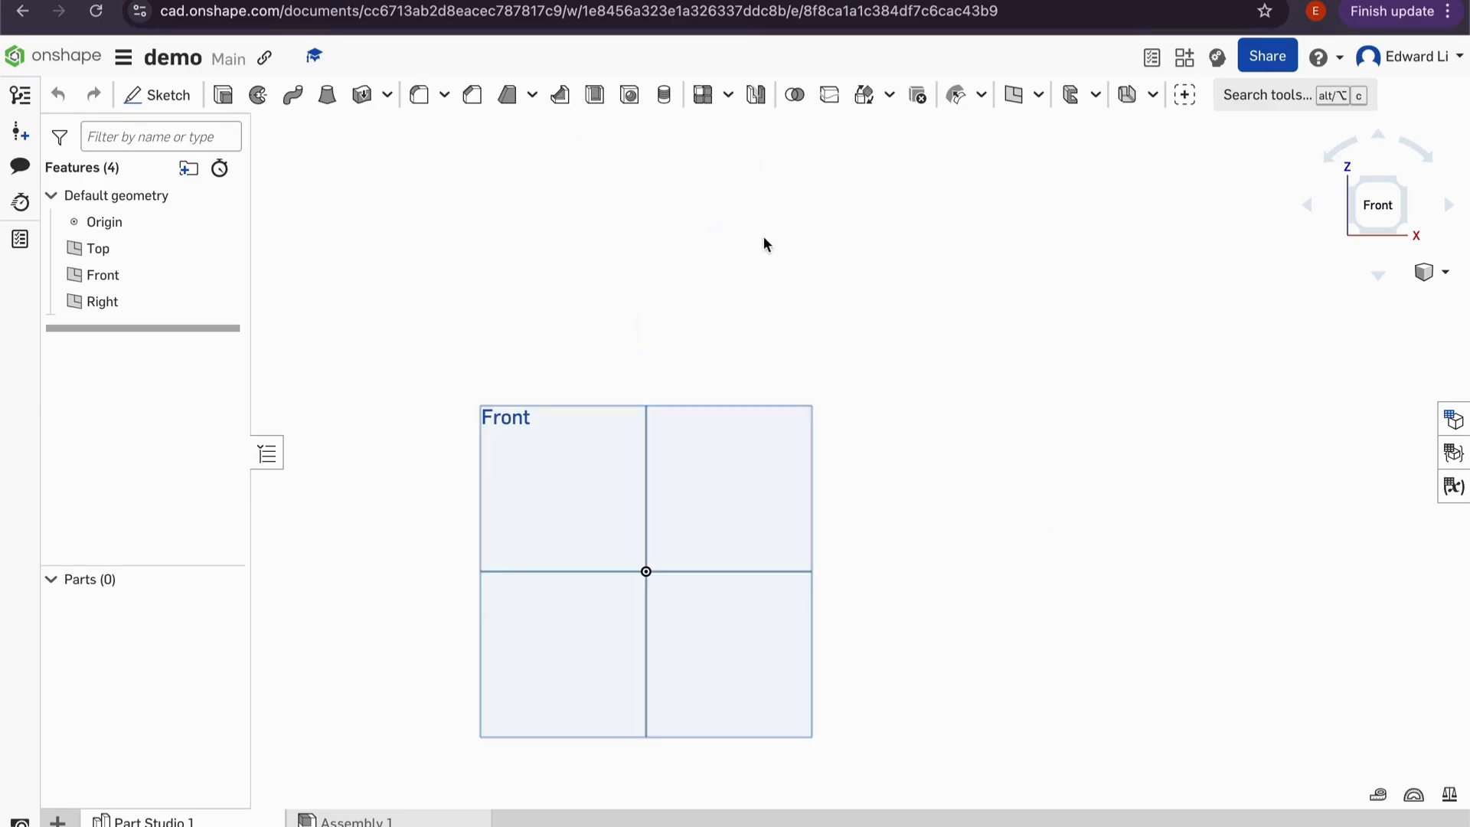
scroll(688, 338, "down", 5)
left_click(1378, 204)
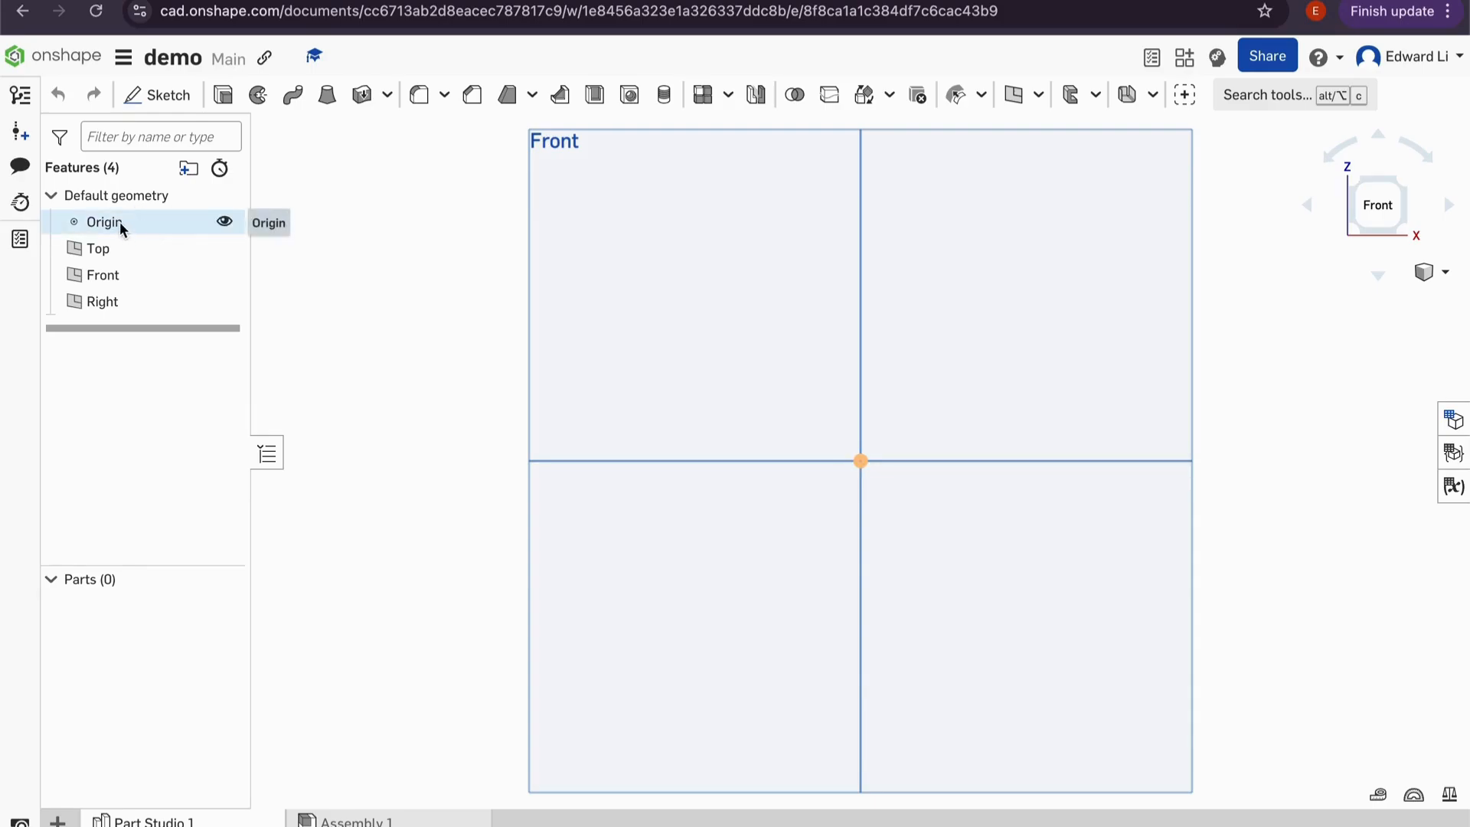
- Identify the Top, Front and Right planes by selecting them in the feature list, then clear the selection and return to the Front view
right_click_drag(558, 306, 558, 324)
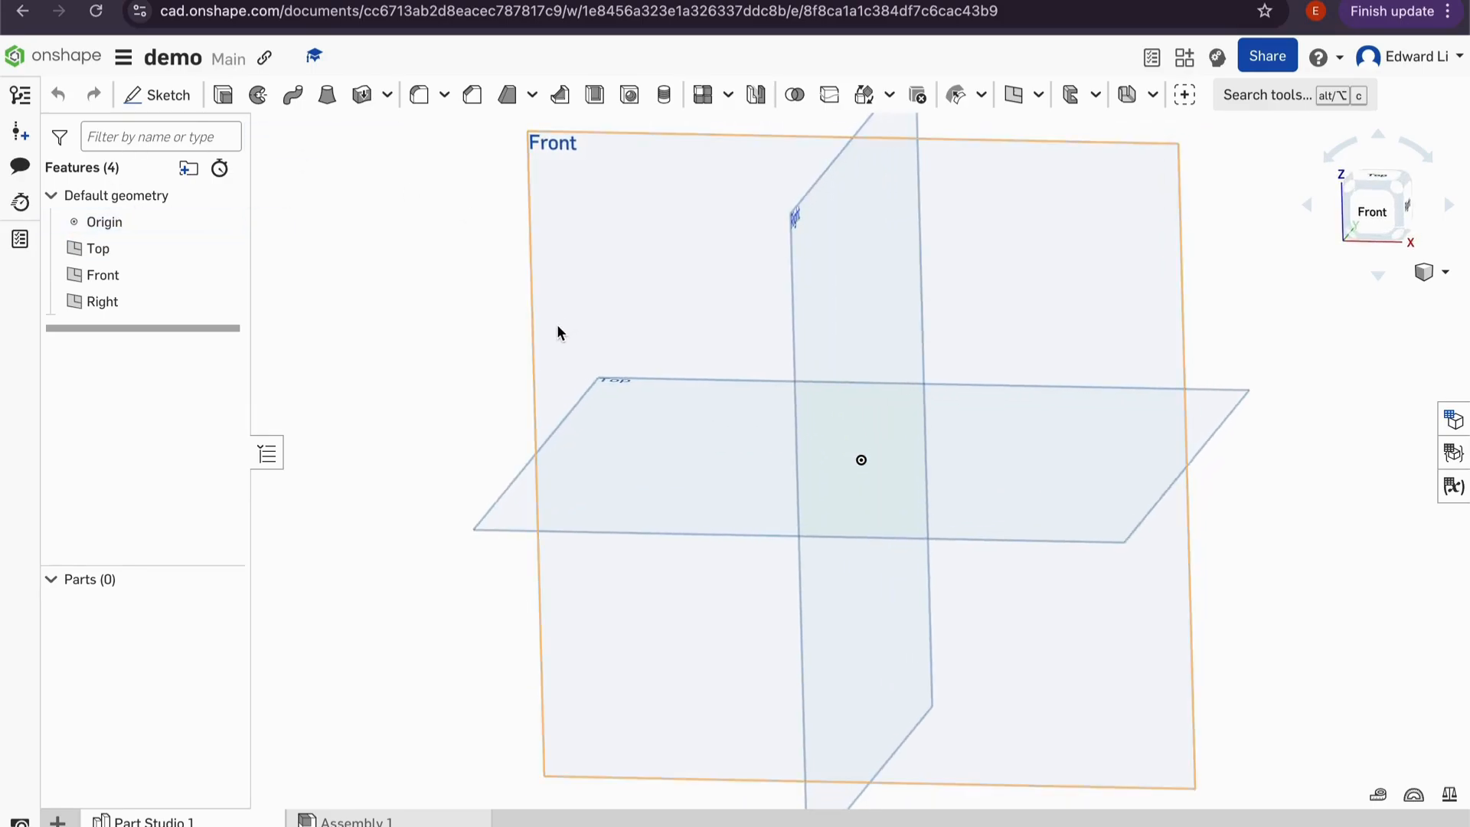
left_click(138, 251)
left_click(120, 274)
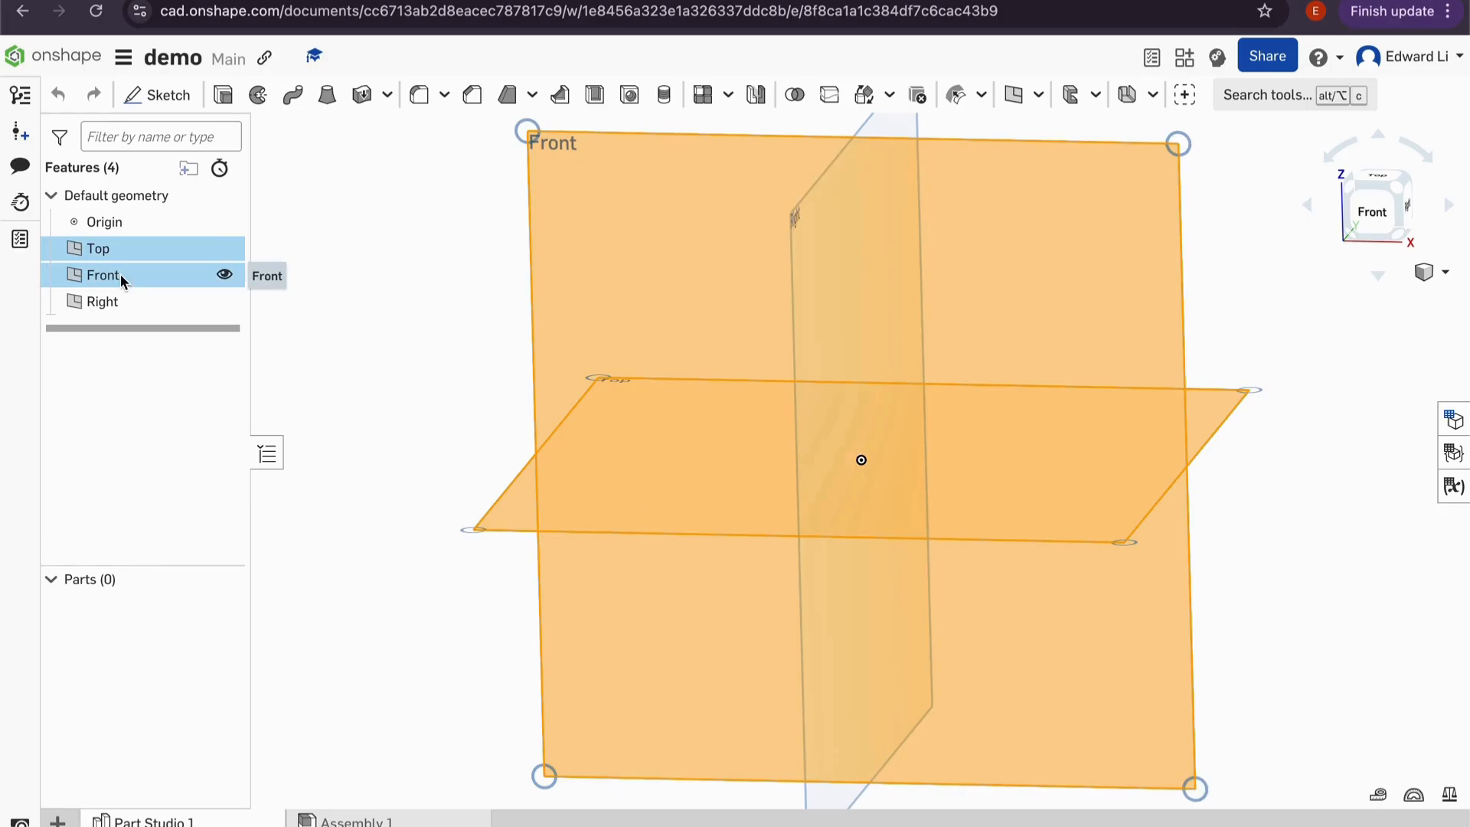
left_click(119, 301)
left_click(406, 274)
scroll(407, 274, "down", 3)
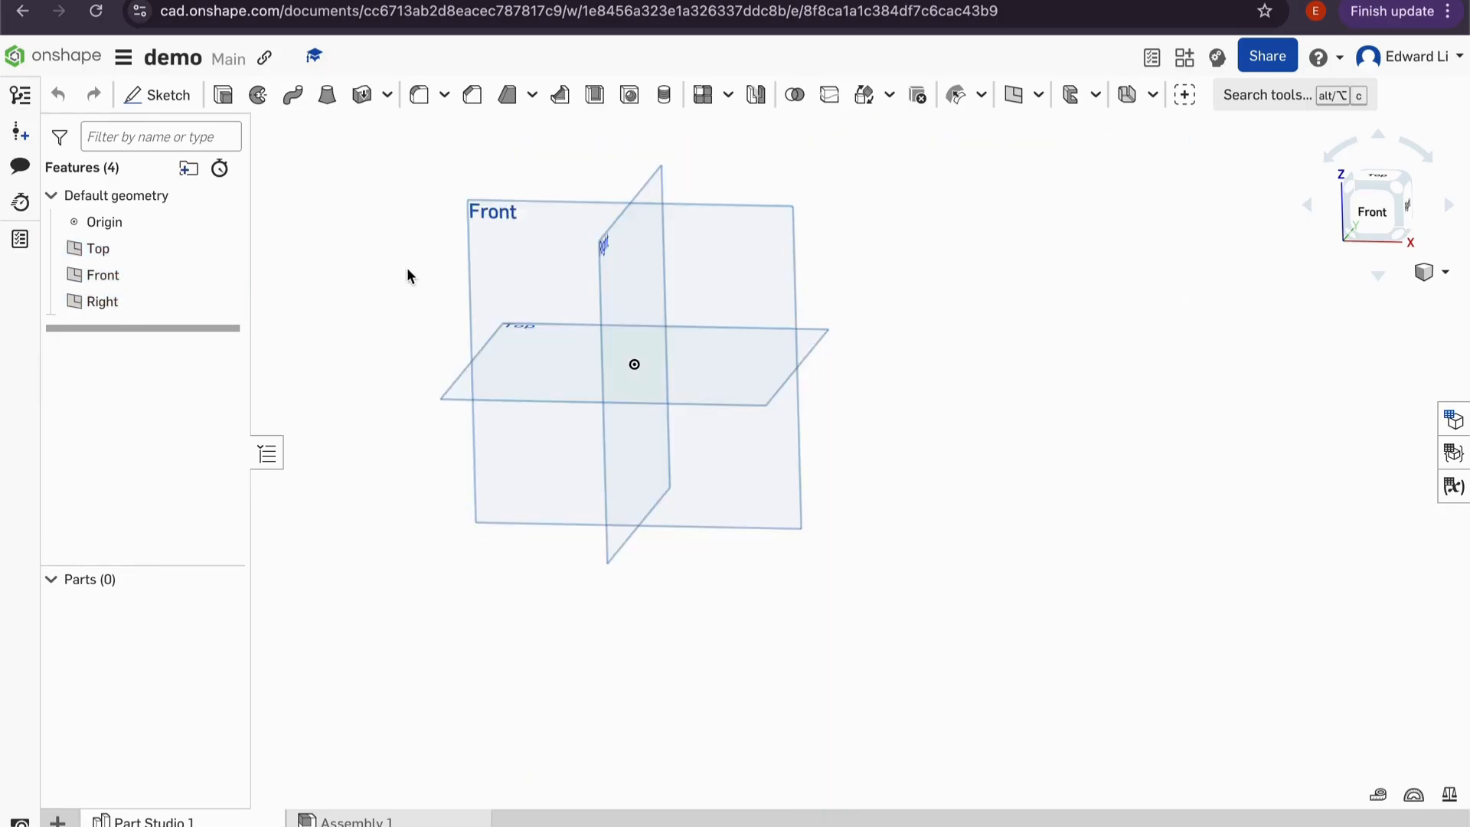
right_click_drag(548, 276, 582, 275)
right_click_drag(795, 346, 708, 264)
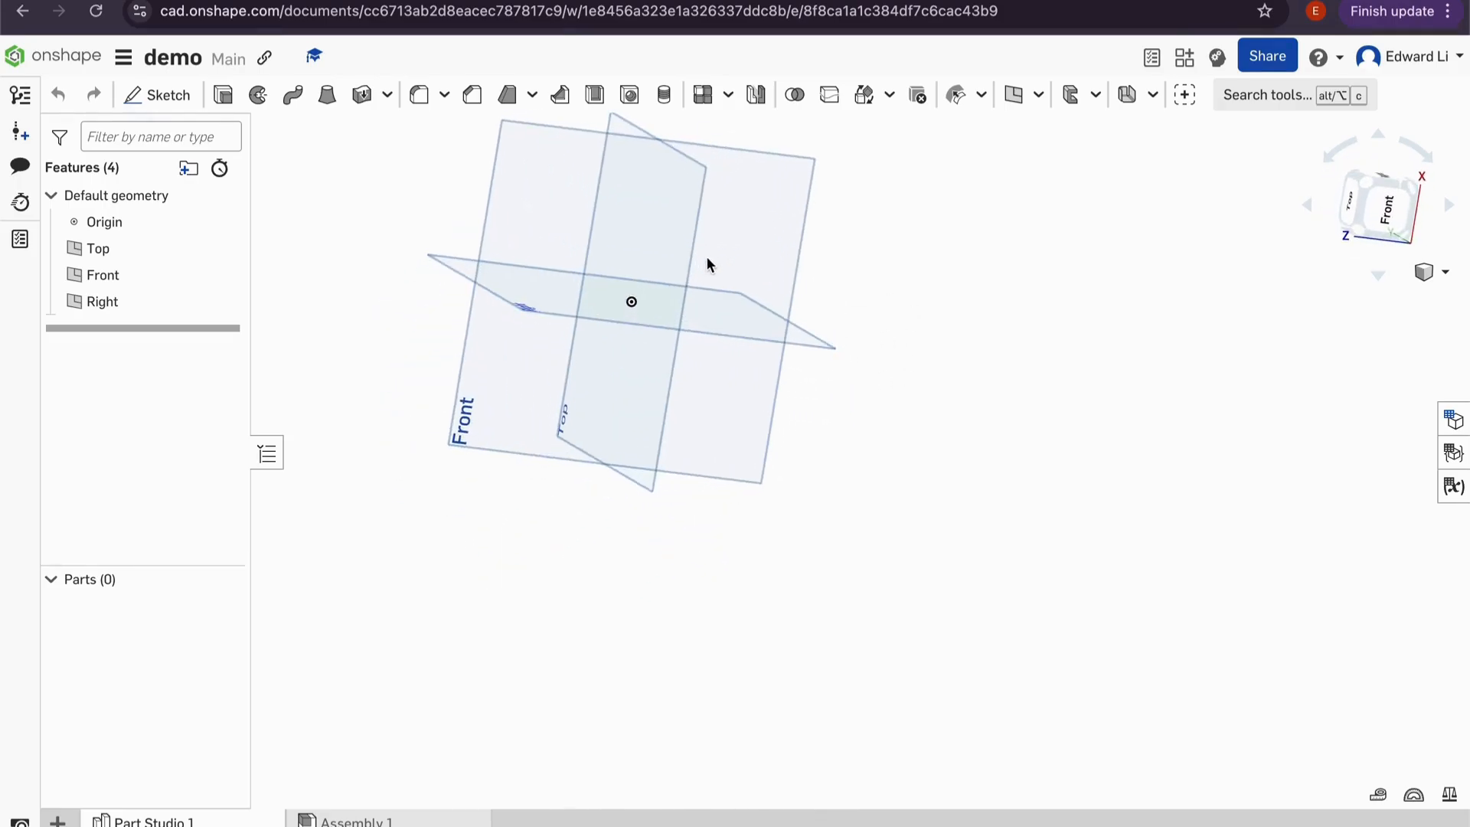
left_click(1374, 222)
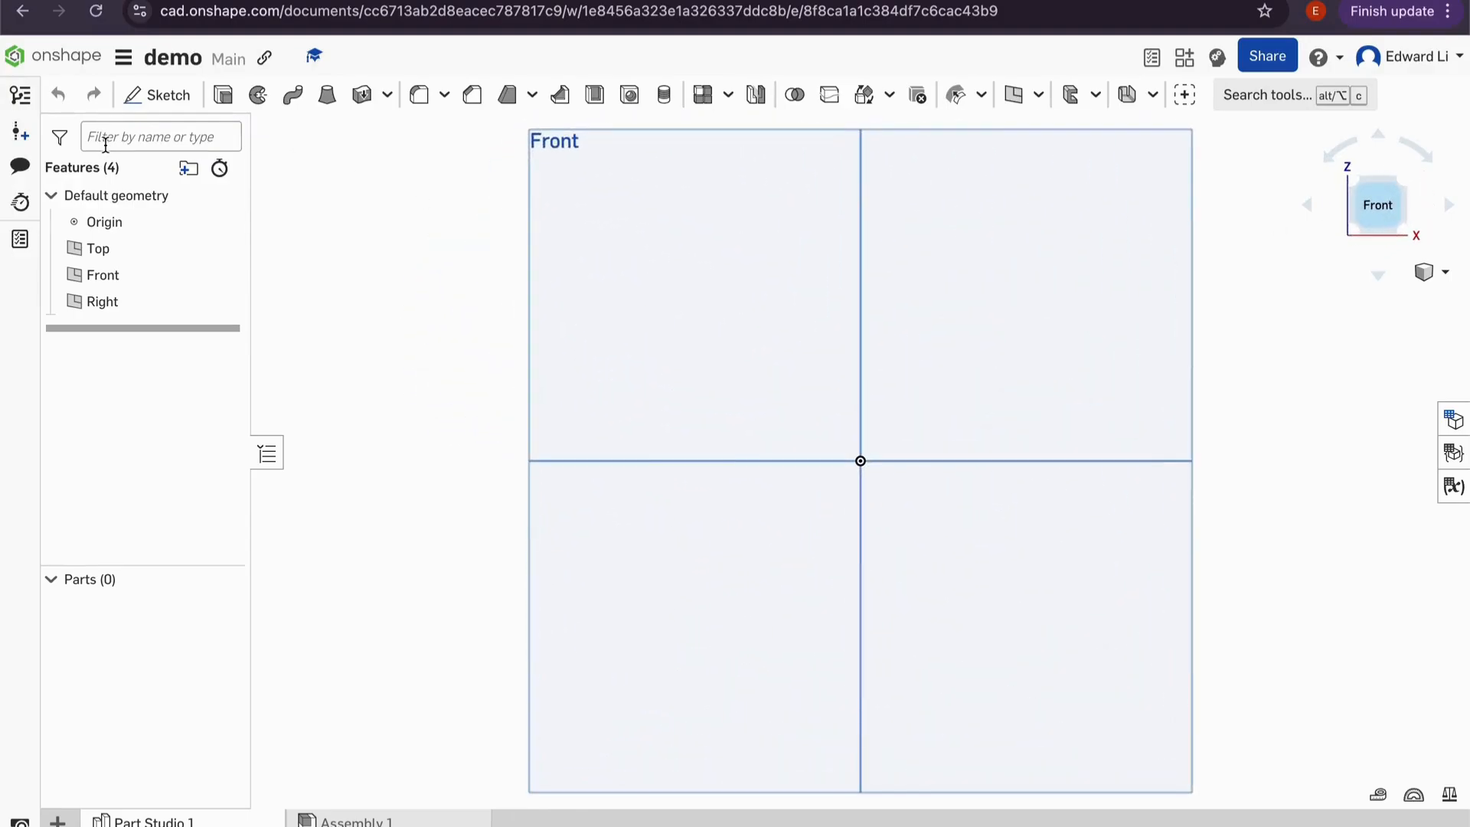
- Create a sketch on the Front plane and draw a circle about 3.45 in diameter centred on the origin
left_click(156, 92)
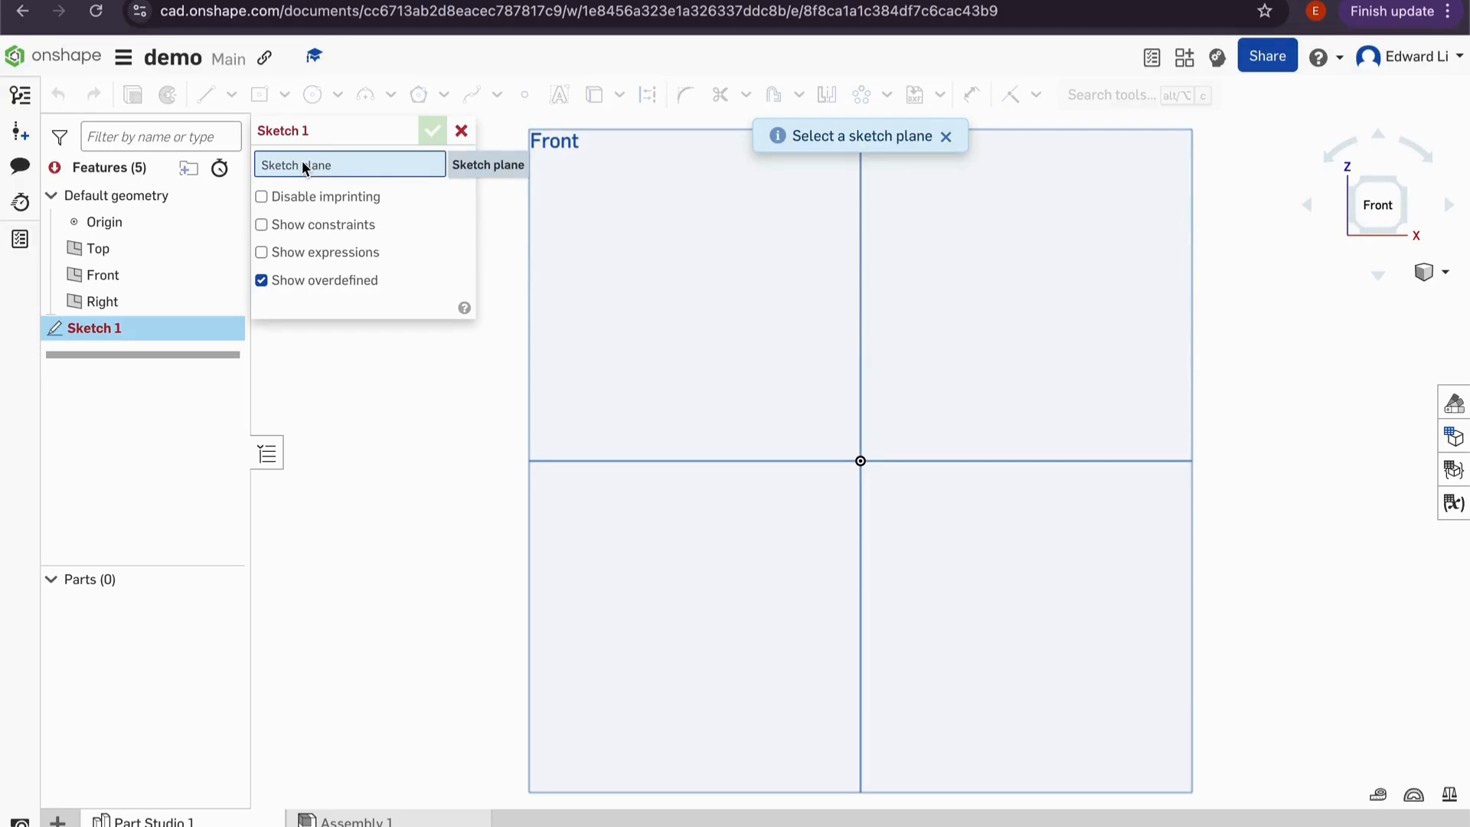
left_click(699, 313)
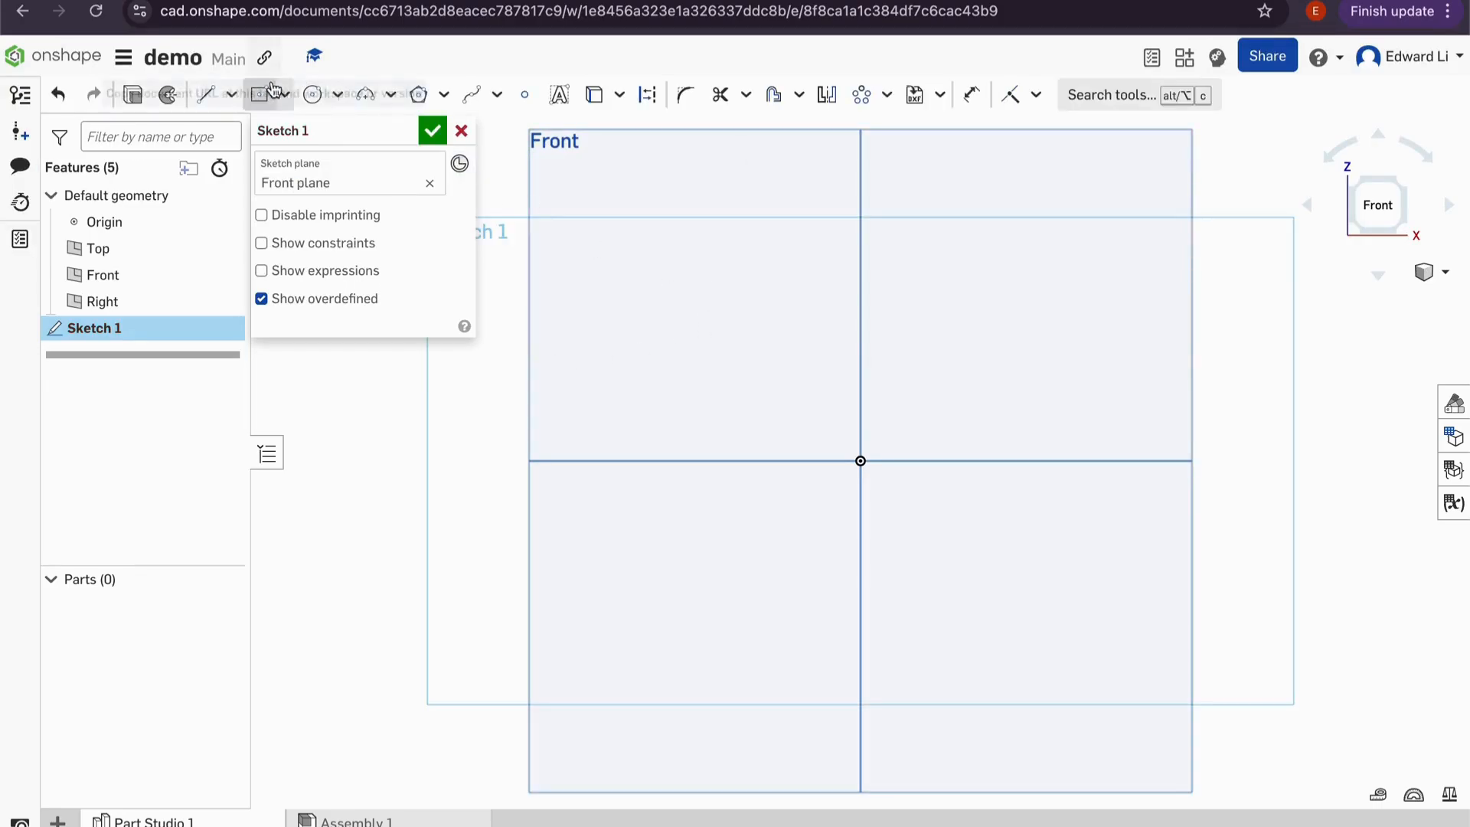
left_click(312, 94)
left_click(860, 461)
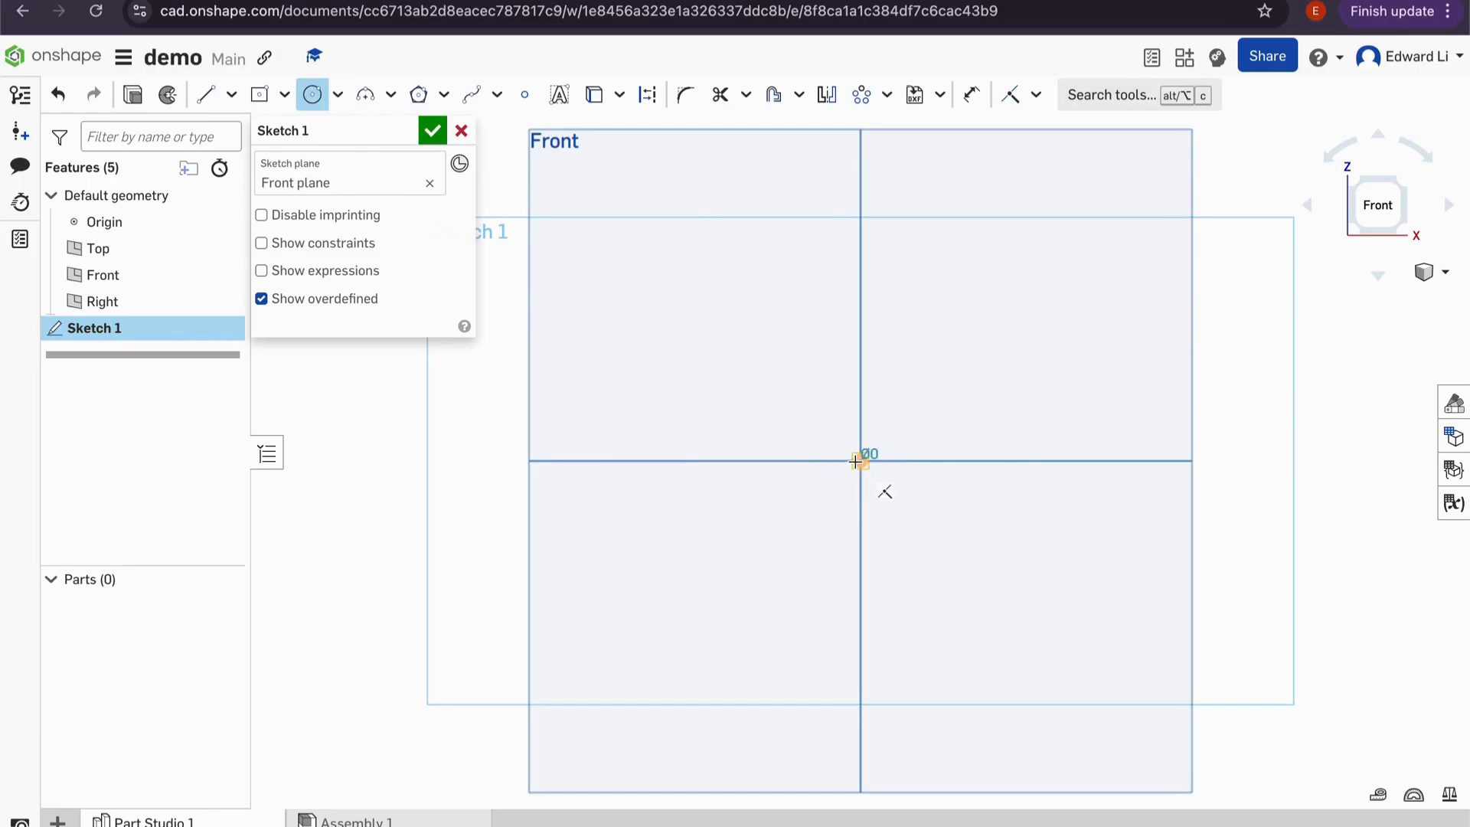
left_click(1000, 329)
mouse_move(1095, 291)
right_mouse_down()
mouse_move(1001, 317)
mouse_move(1016, 304)
right_mouse_up()
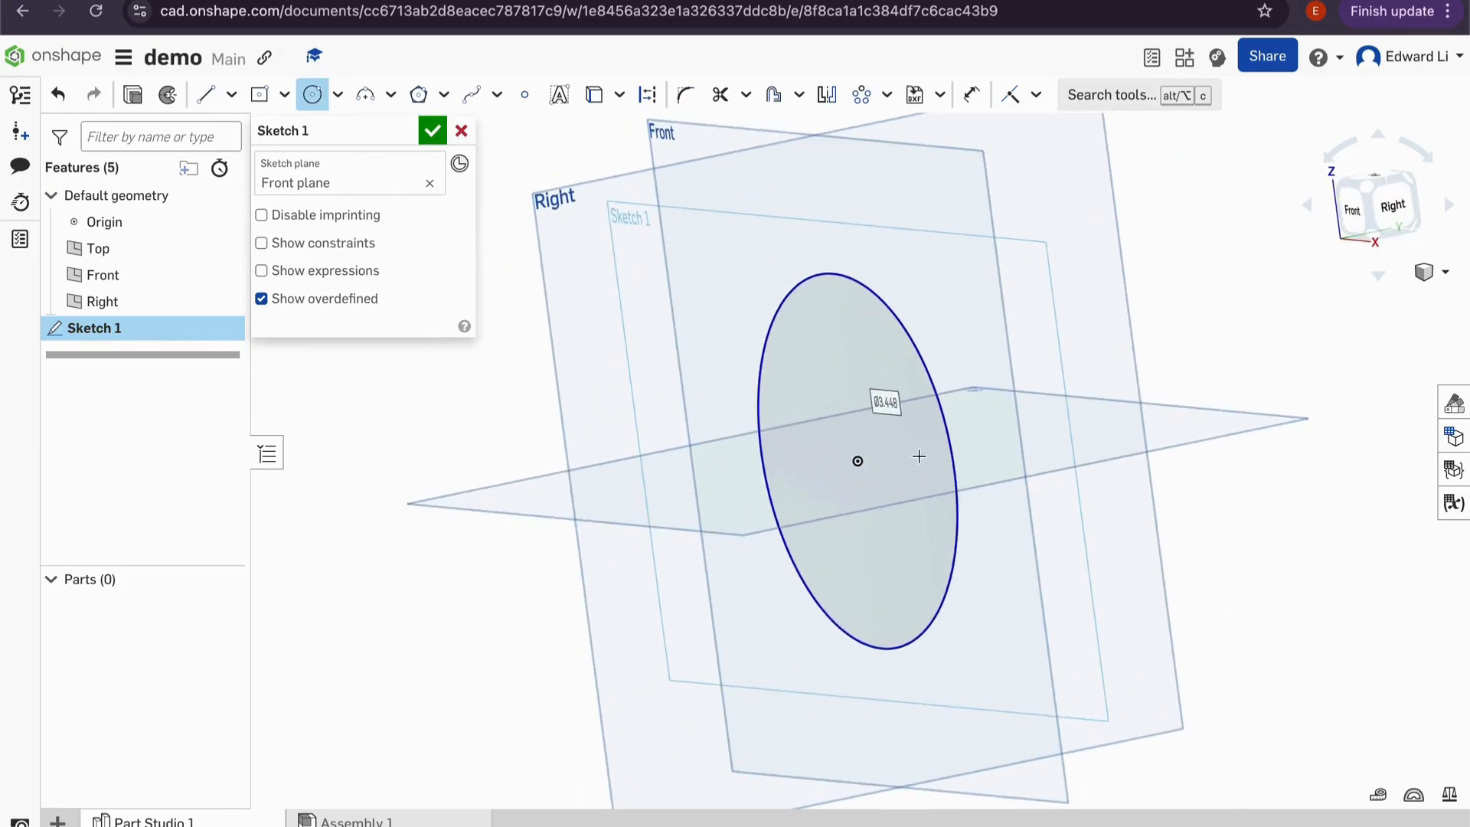
scroll(911, 414, "down", 5)
scroll(892, 328, "up", 3)
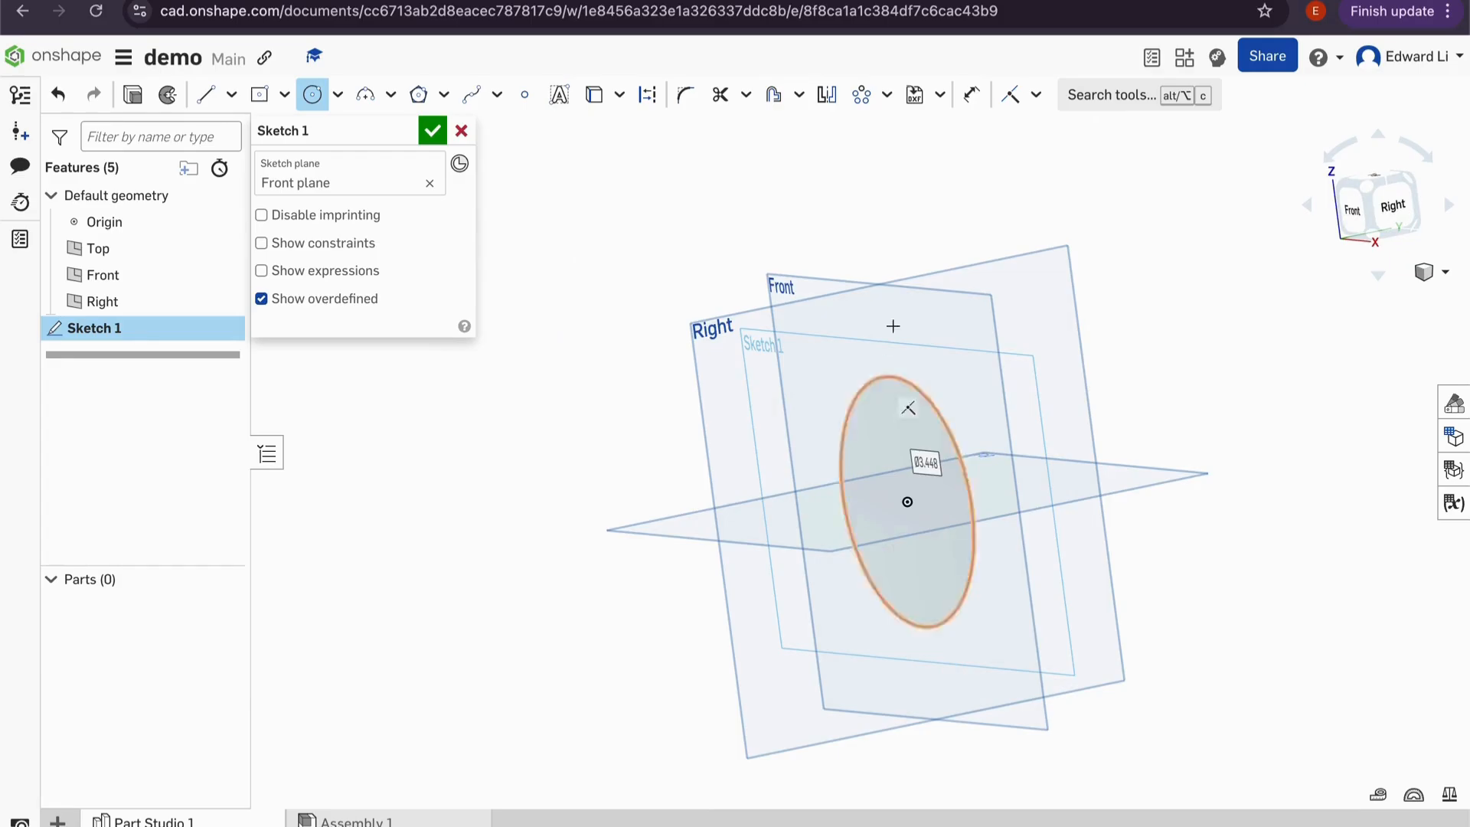
left_click(1346, 218)
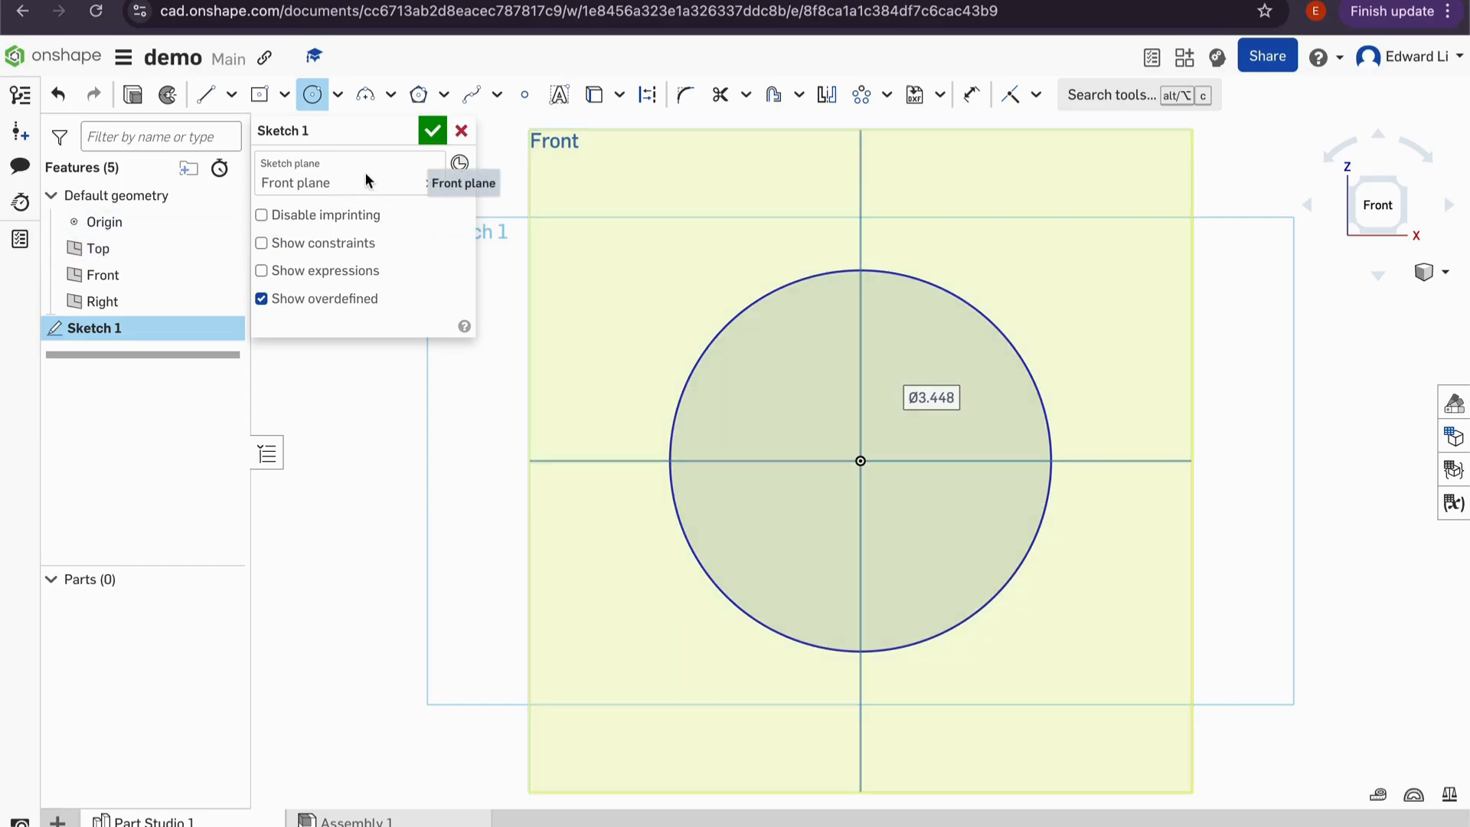
left_click(313, 95)
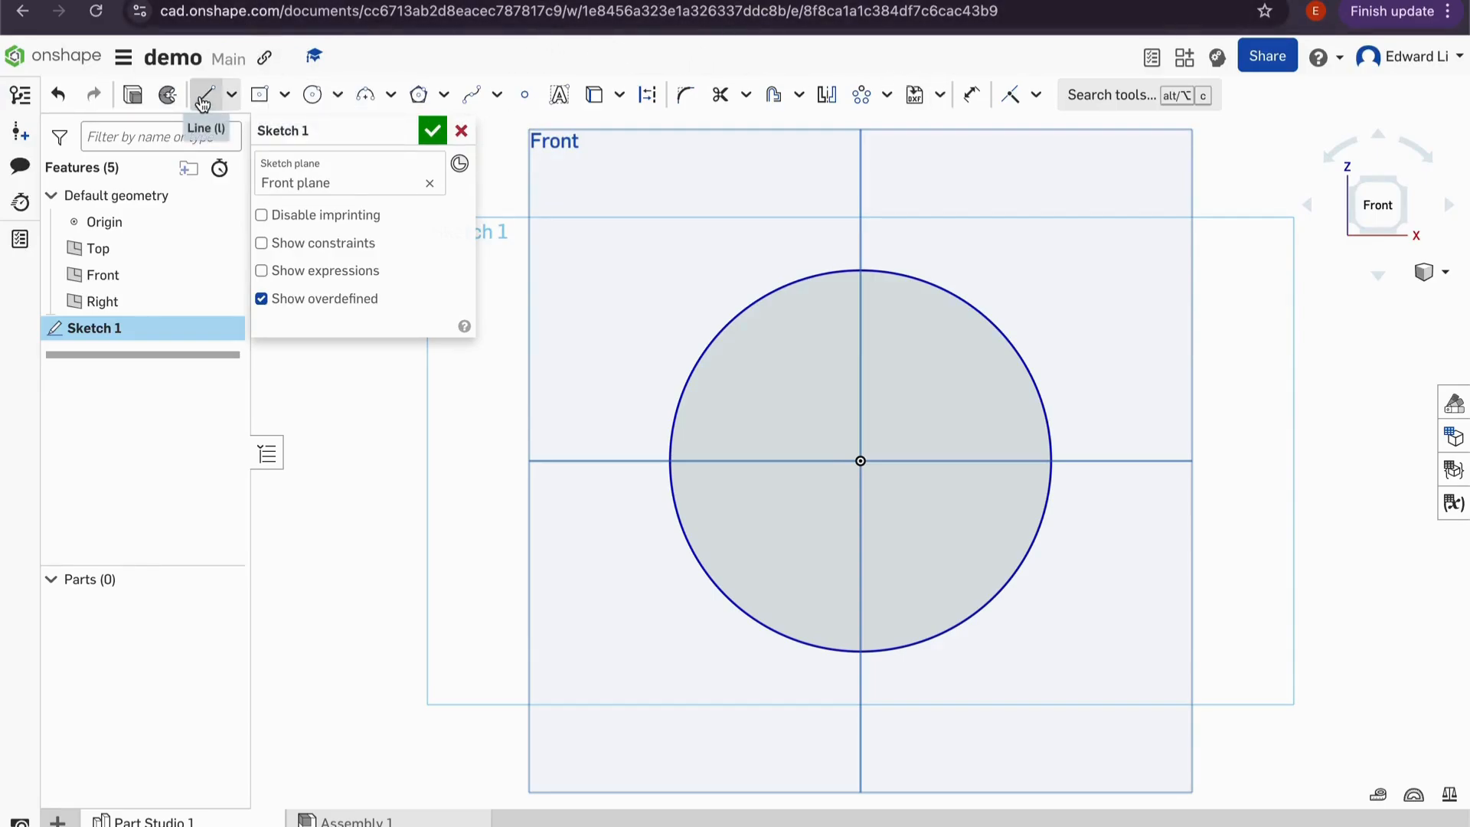
left_click(499, 96)
left_click(503, 101)
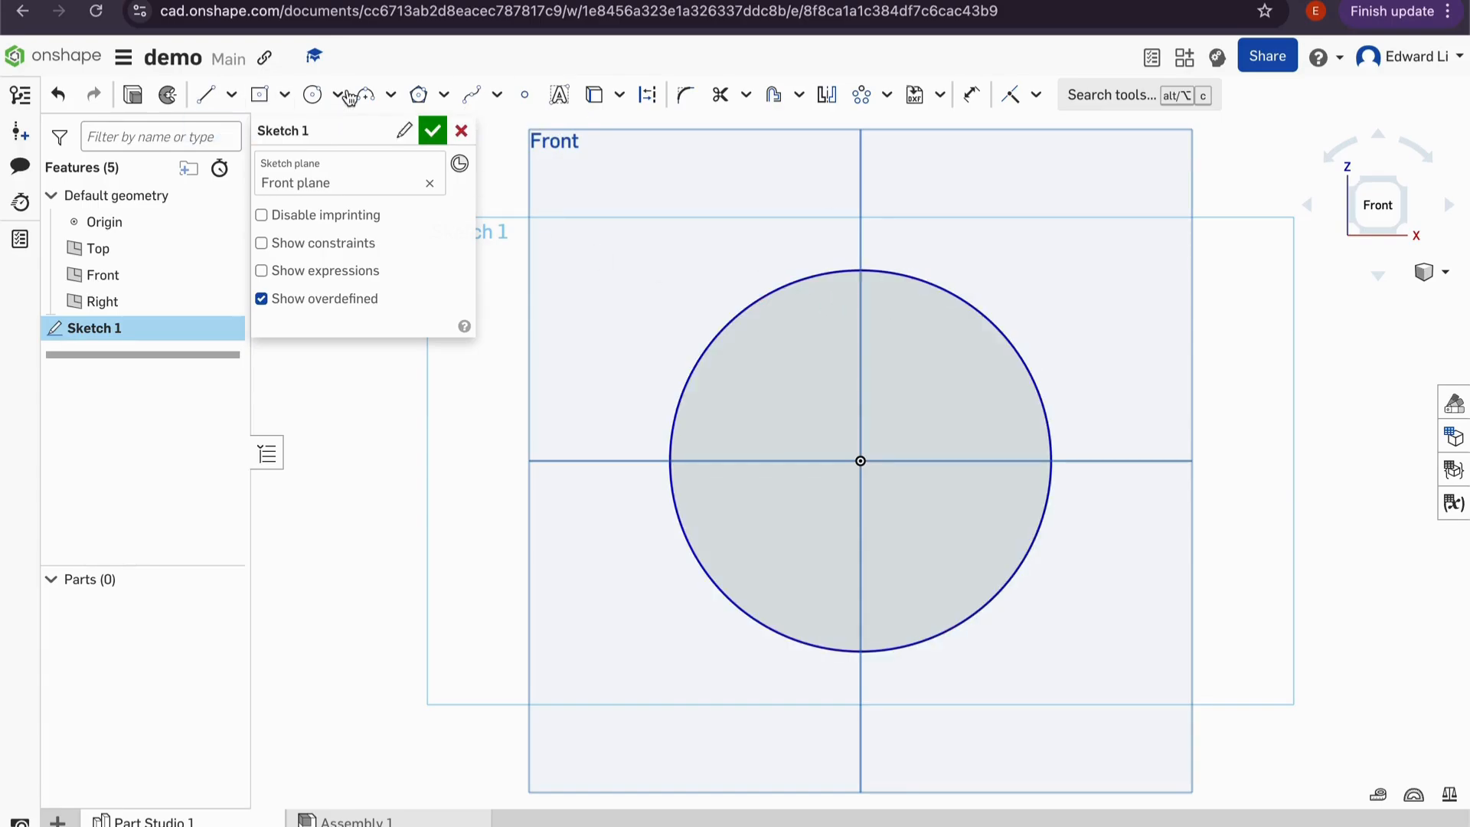
- Draw a centre-point rectangle from the origin, large enough to enclose the circle
left_click(260, 95)
left_click(860, 461)
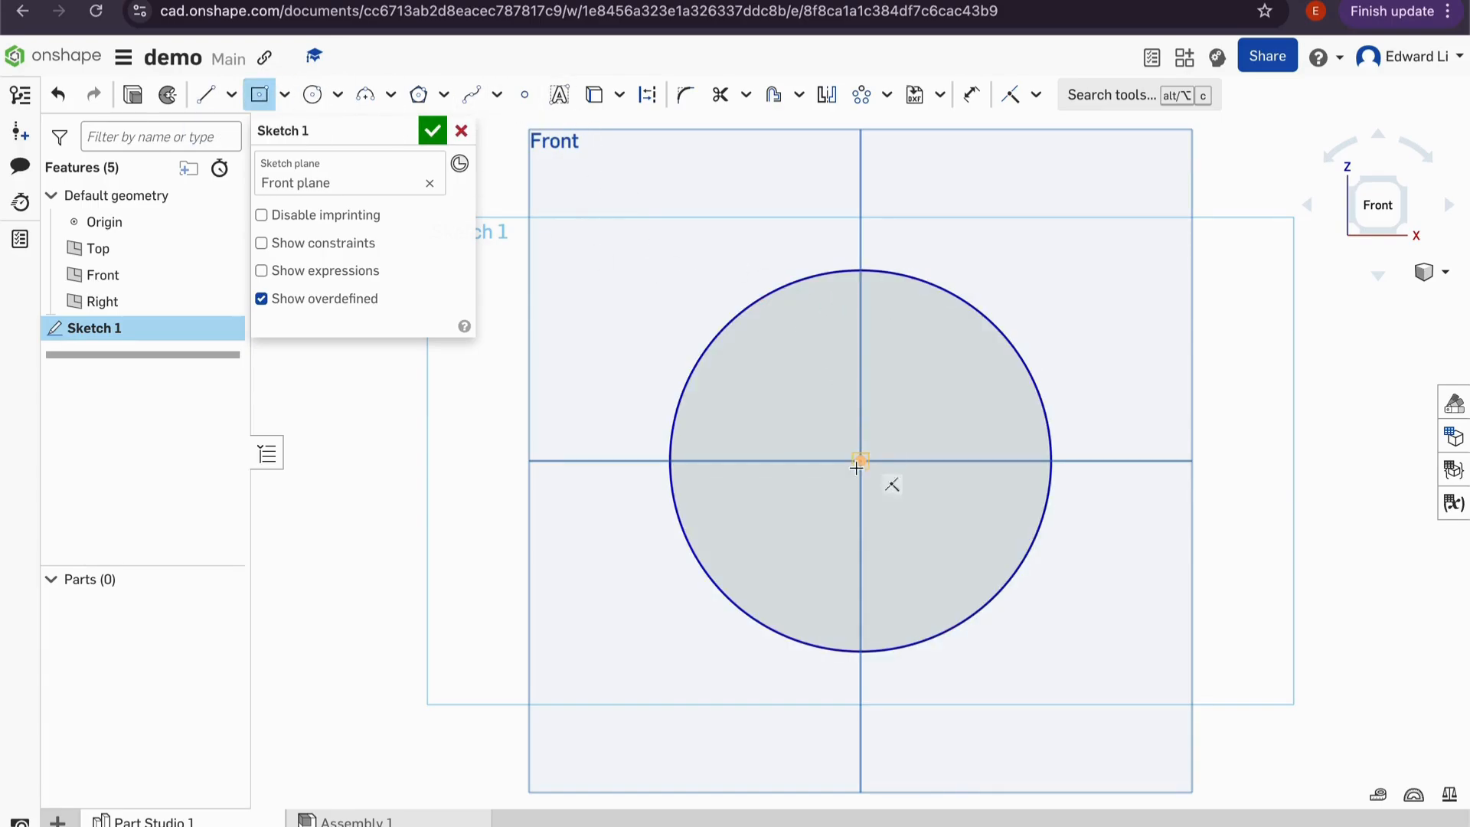
left_click(1090, 236)
- Draw a construction circle about 1.75 in diameter centred on the origin, inside the larger circle, and turn construction mode off
left_click(312, 94)
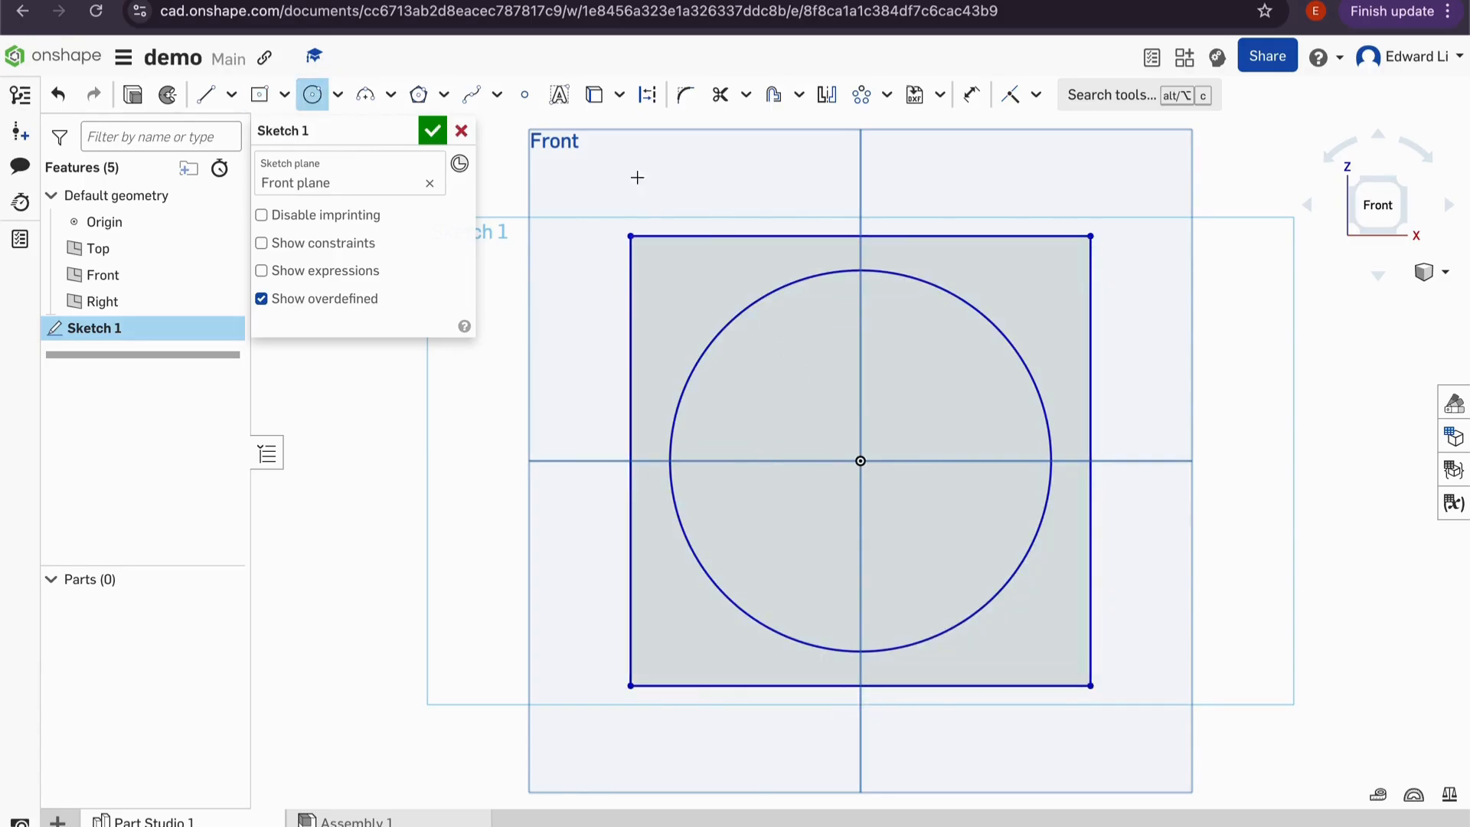
left_click(649, 96)
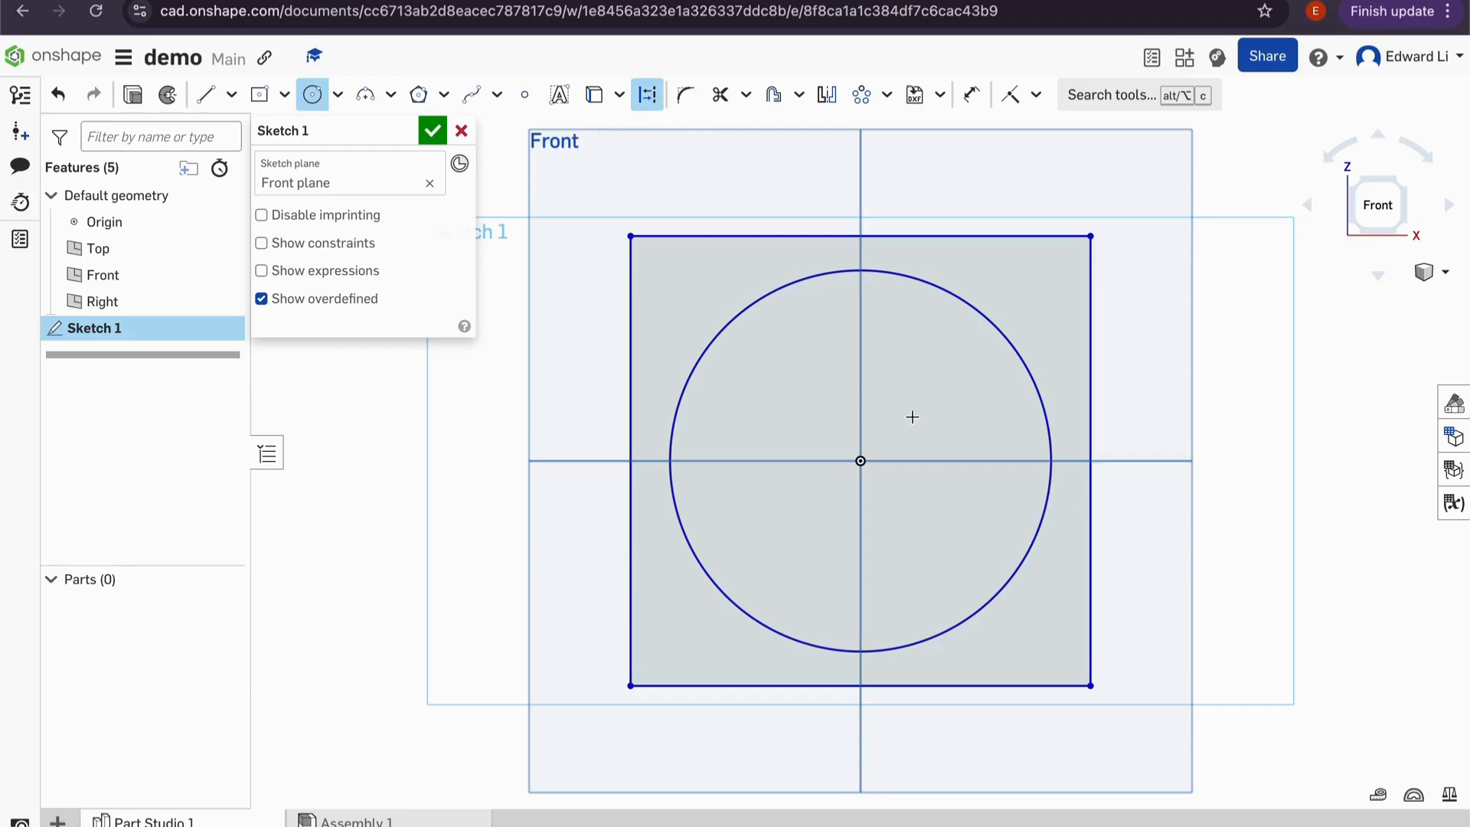
right_click_drag(928, 459, 911, 473)
left_click(862, 461)
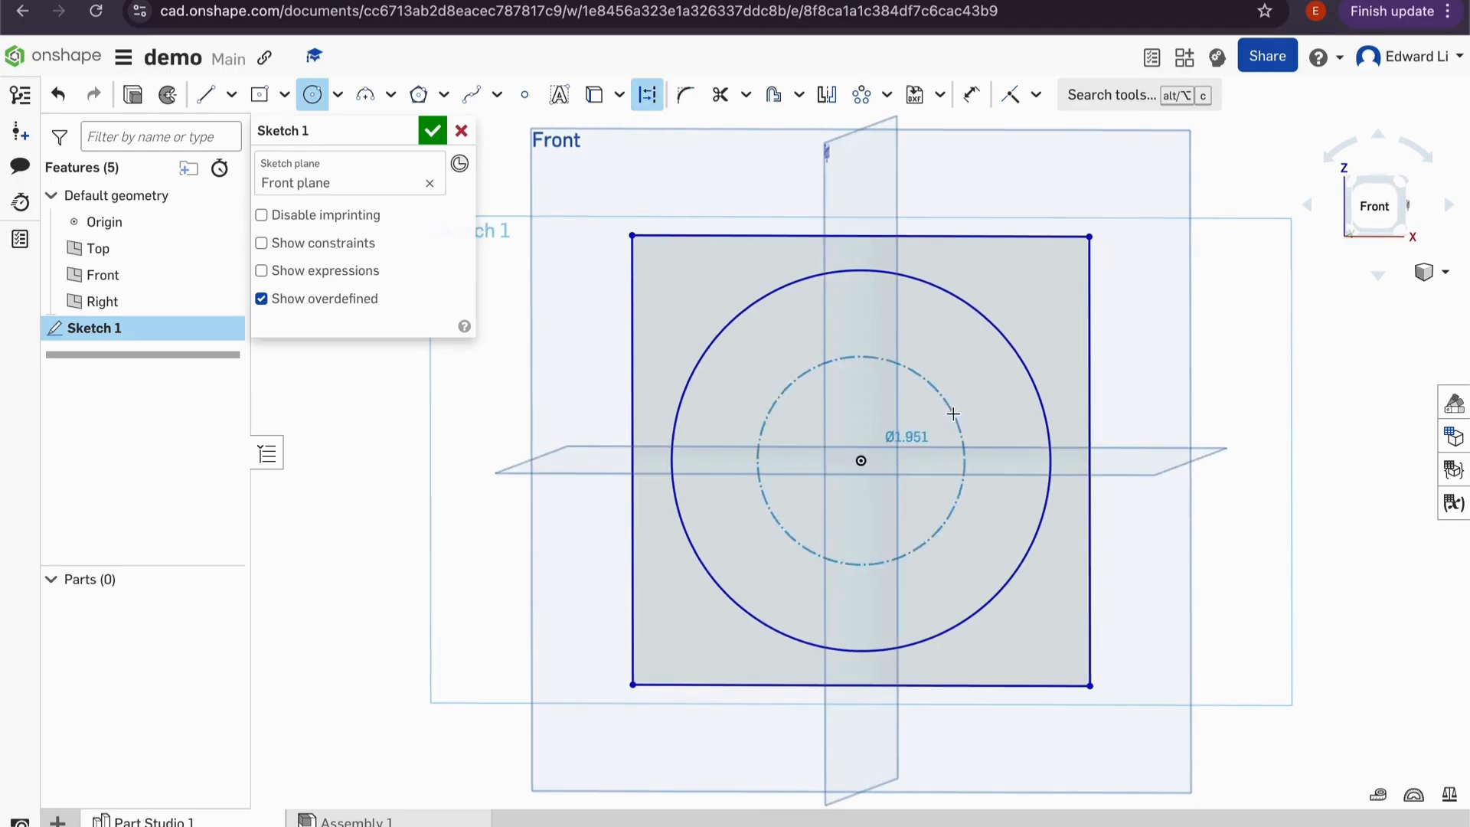
left_click(943, 407)
left_click(1372, 205)
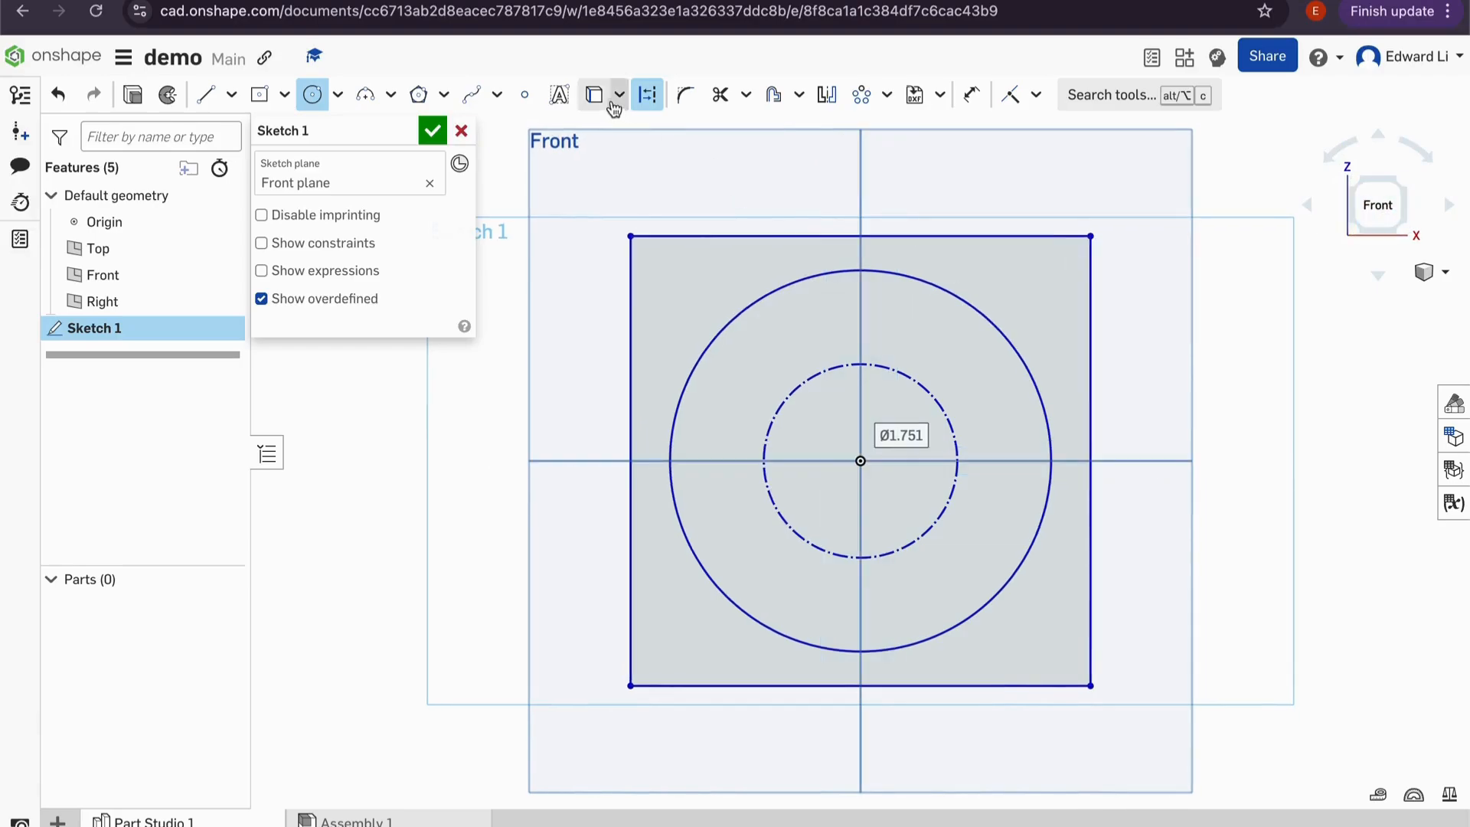
left_click(647, 94)
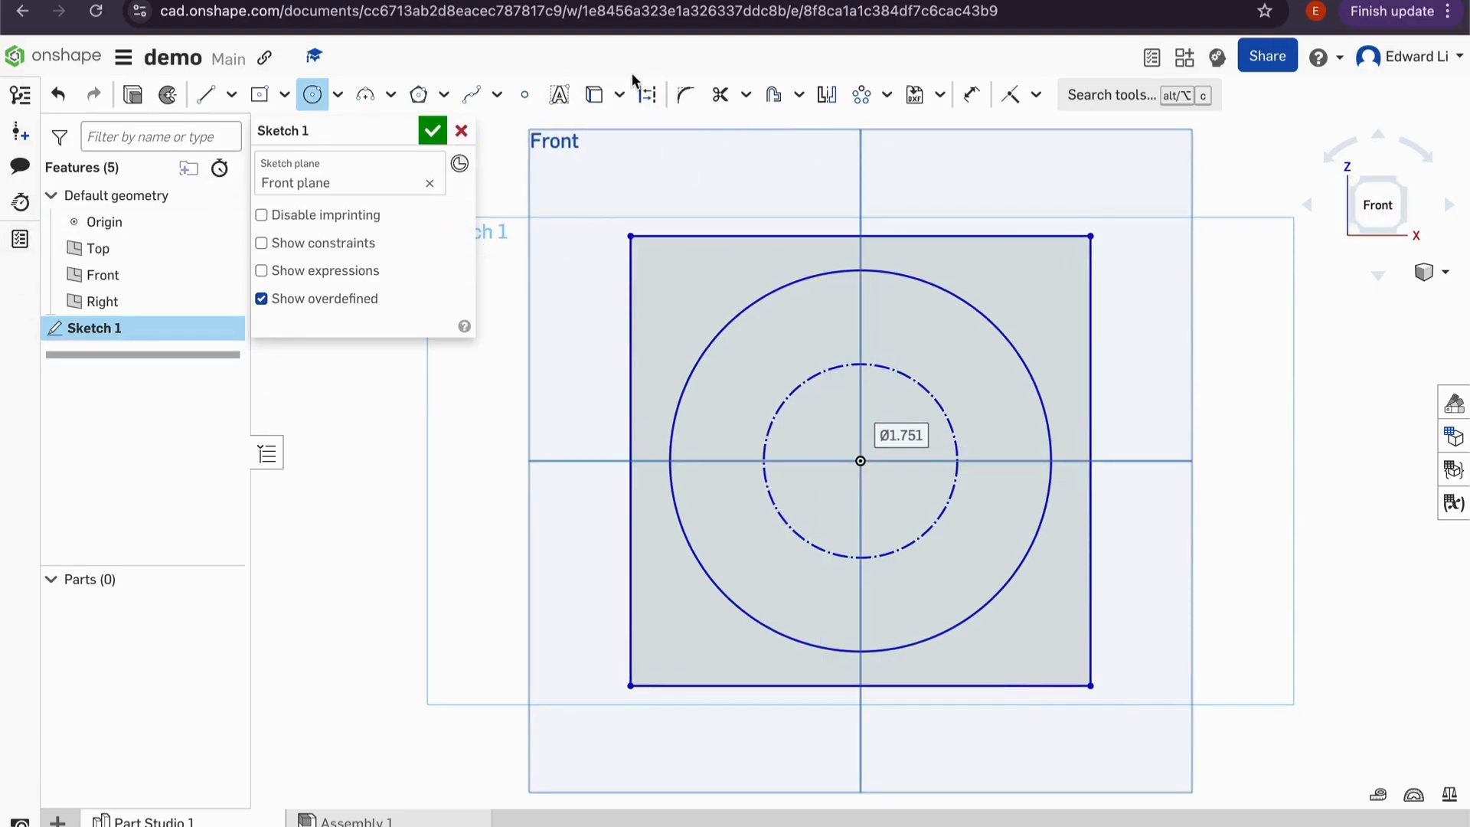
left_click(686, 94)
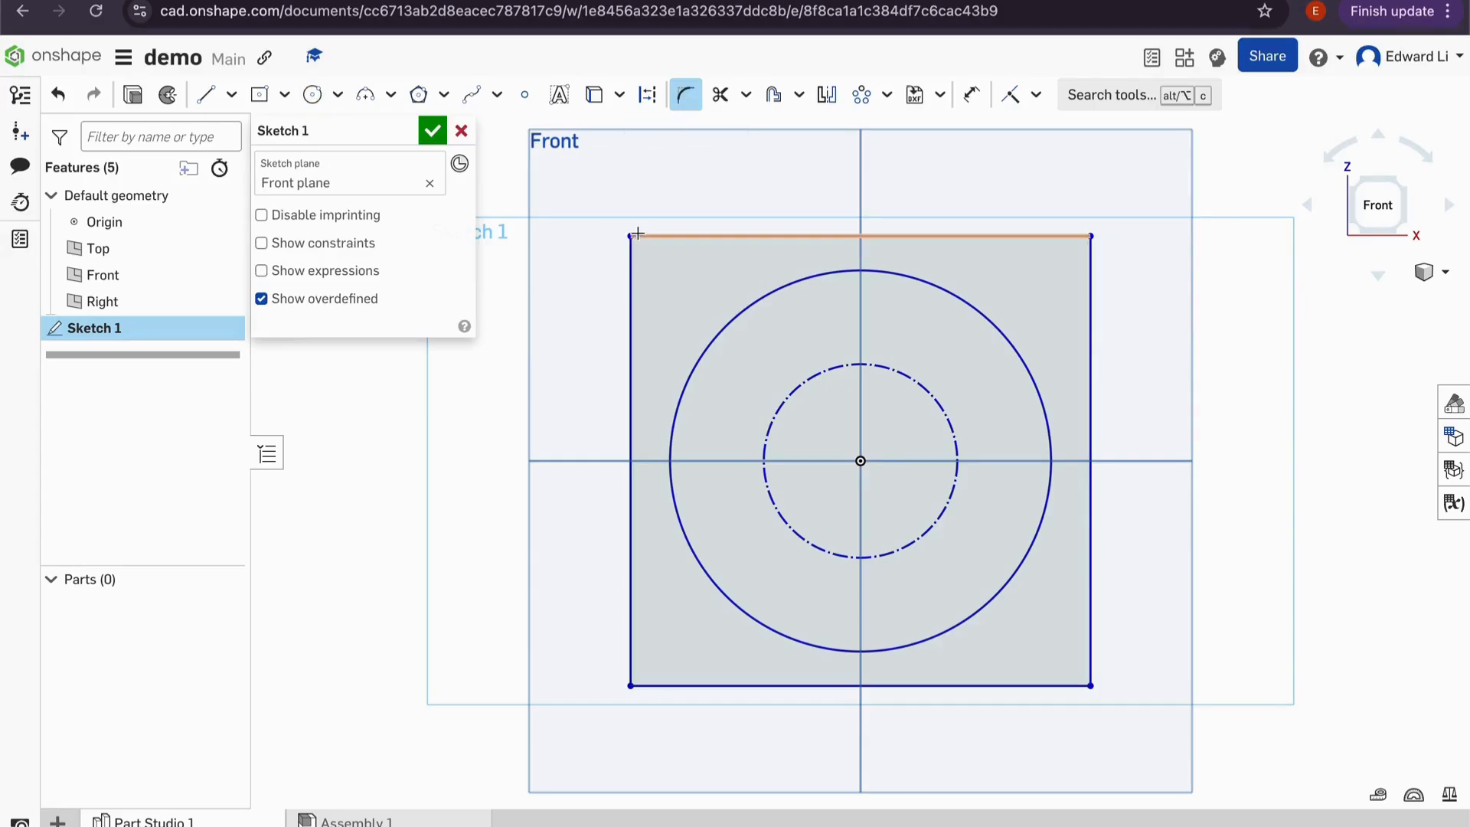
left_click(686, 94)
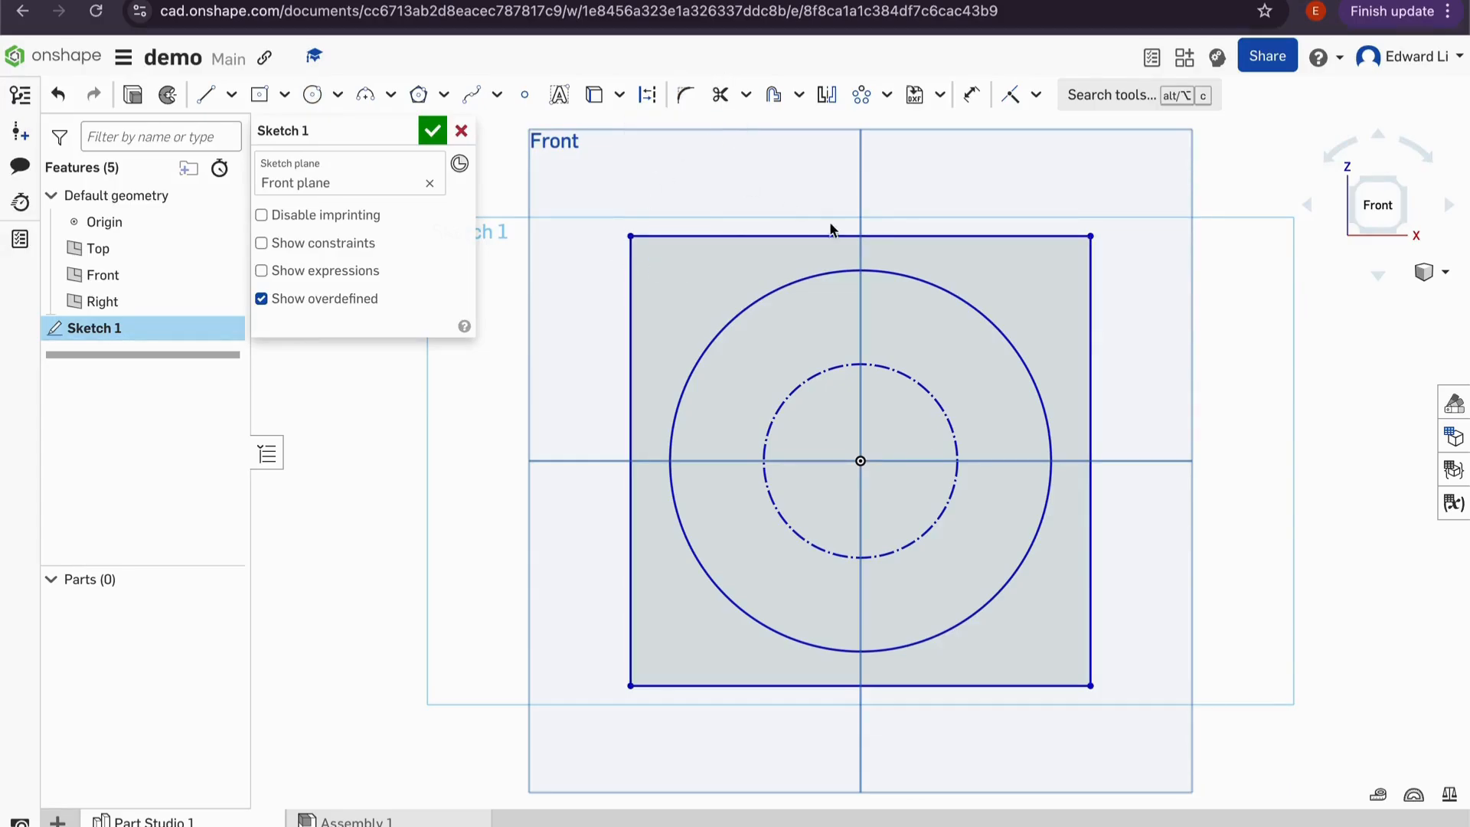
- Fillet the rectangle's upper-left corner with a radius of 0.197 in
left_click(685, 94)
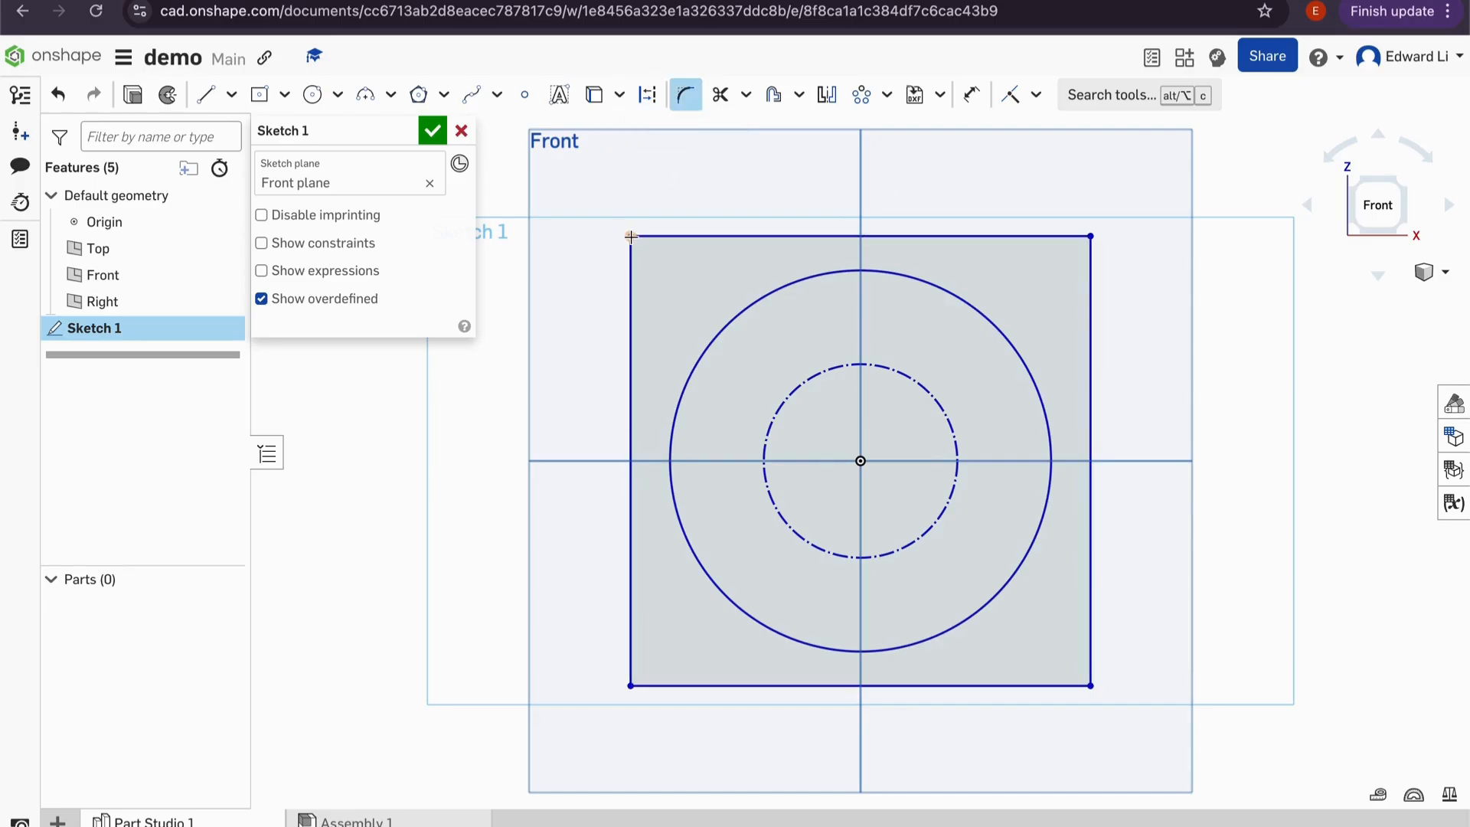
left_click(630, 237)
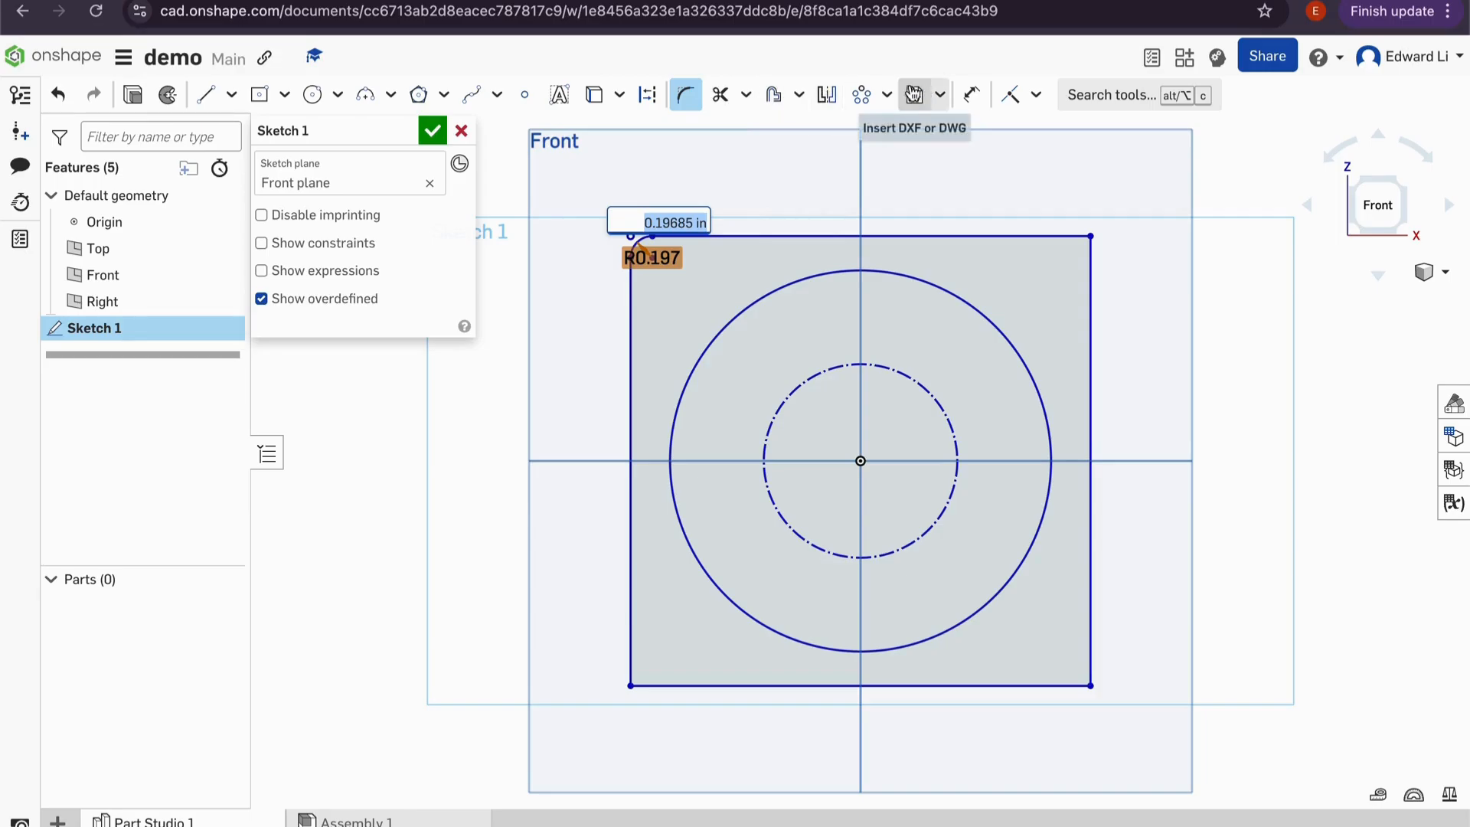
left_click(971, 94)
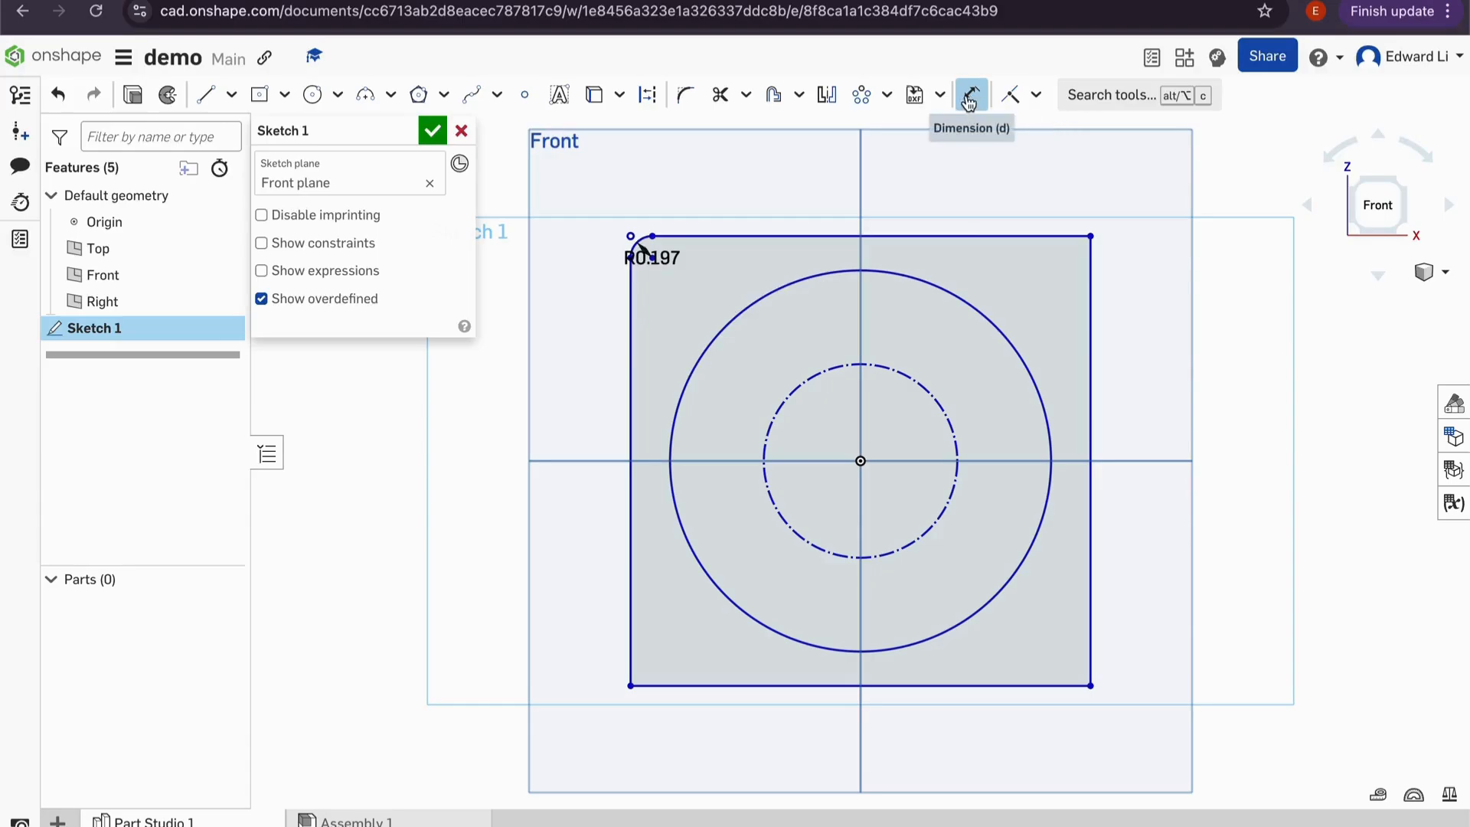
left_click(981, 101)
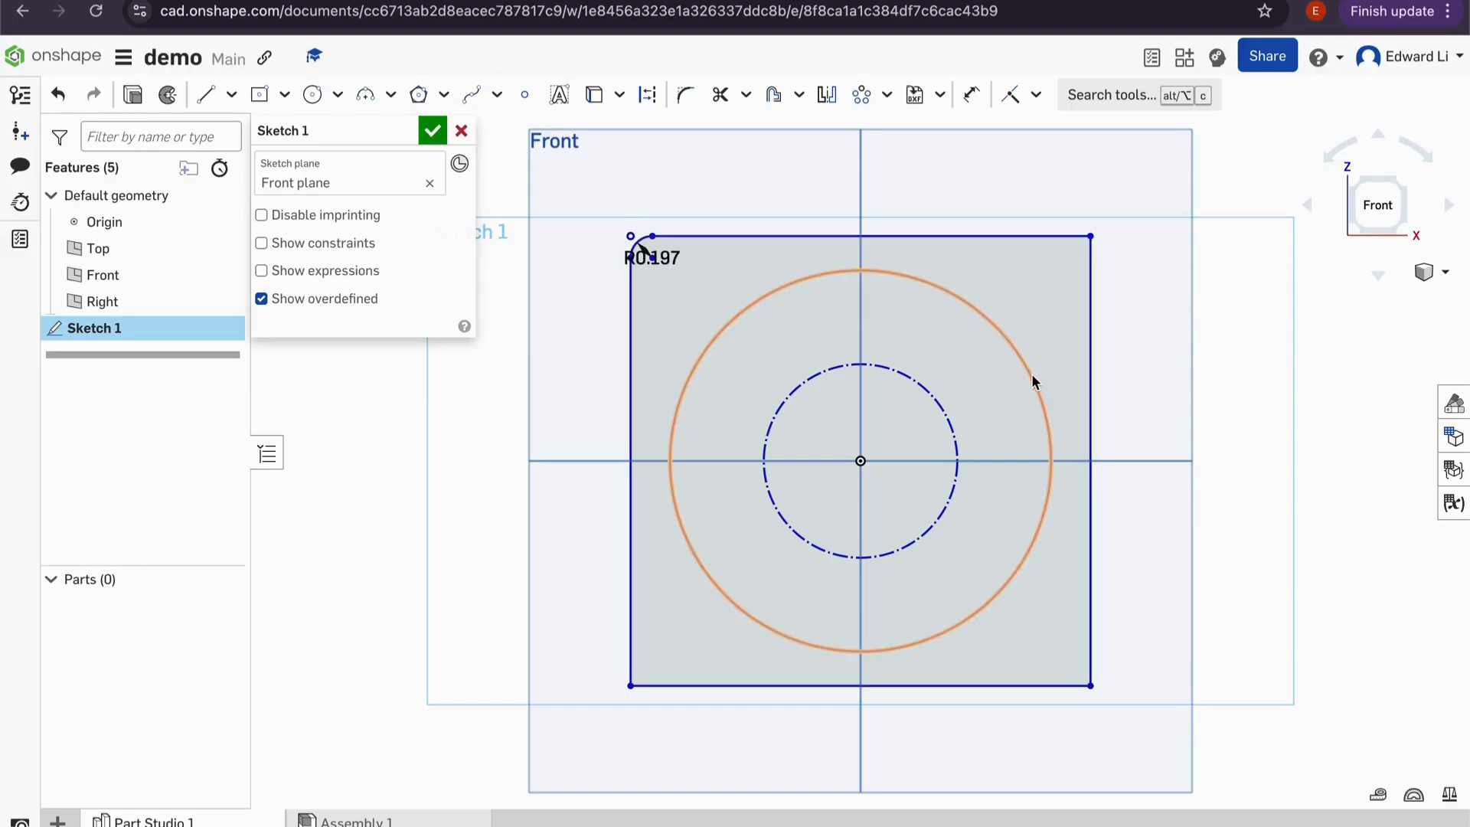
- Freely resize the solid circle to about 3.17 in diameter and stretch the rectangle into a taller shape about 4 in wide
left_click_drag(1031, 373, 956, 401)
mouse_move(1016, 316)
left_mouse_down()
mouse_move(993, 383)
mouse_move(1035, 468)
left_mouse_up()
mouse_move(1093, 685)
left_mouse_down()
mouse_move(1049, 685)
mouse_move(1079, 689)
mouse_move(1081, 709)
left_mouse_up()
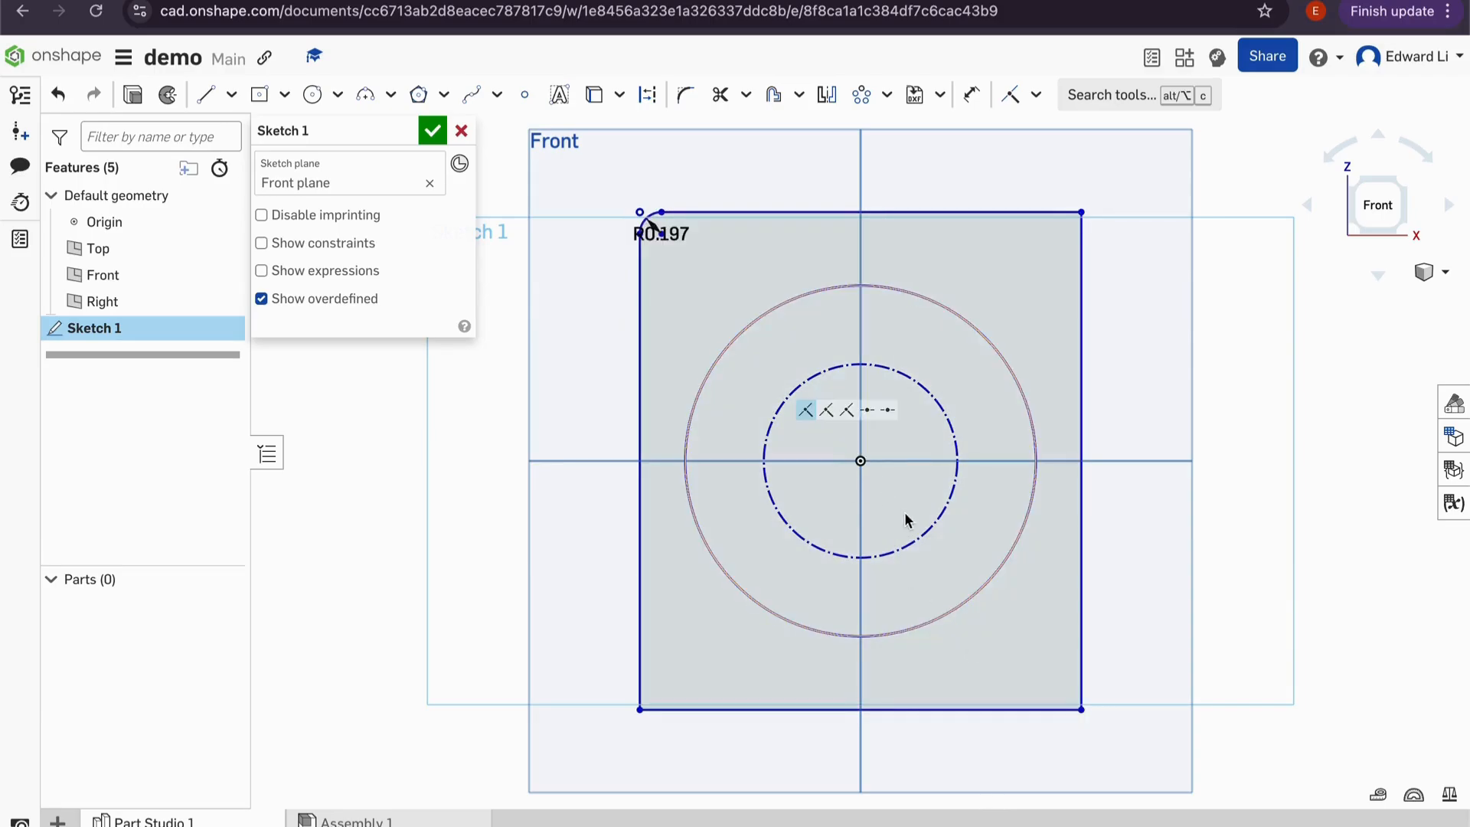
- Dimension the solid circle's diameter and set it to 2 in
left_click(982, 94)
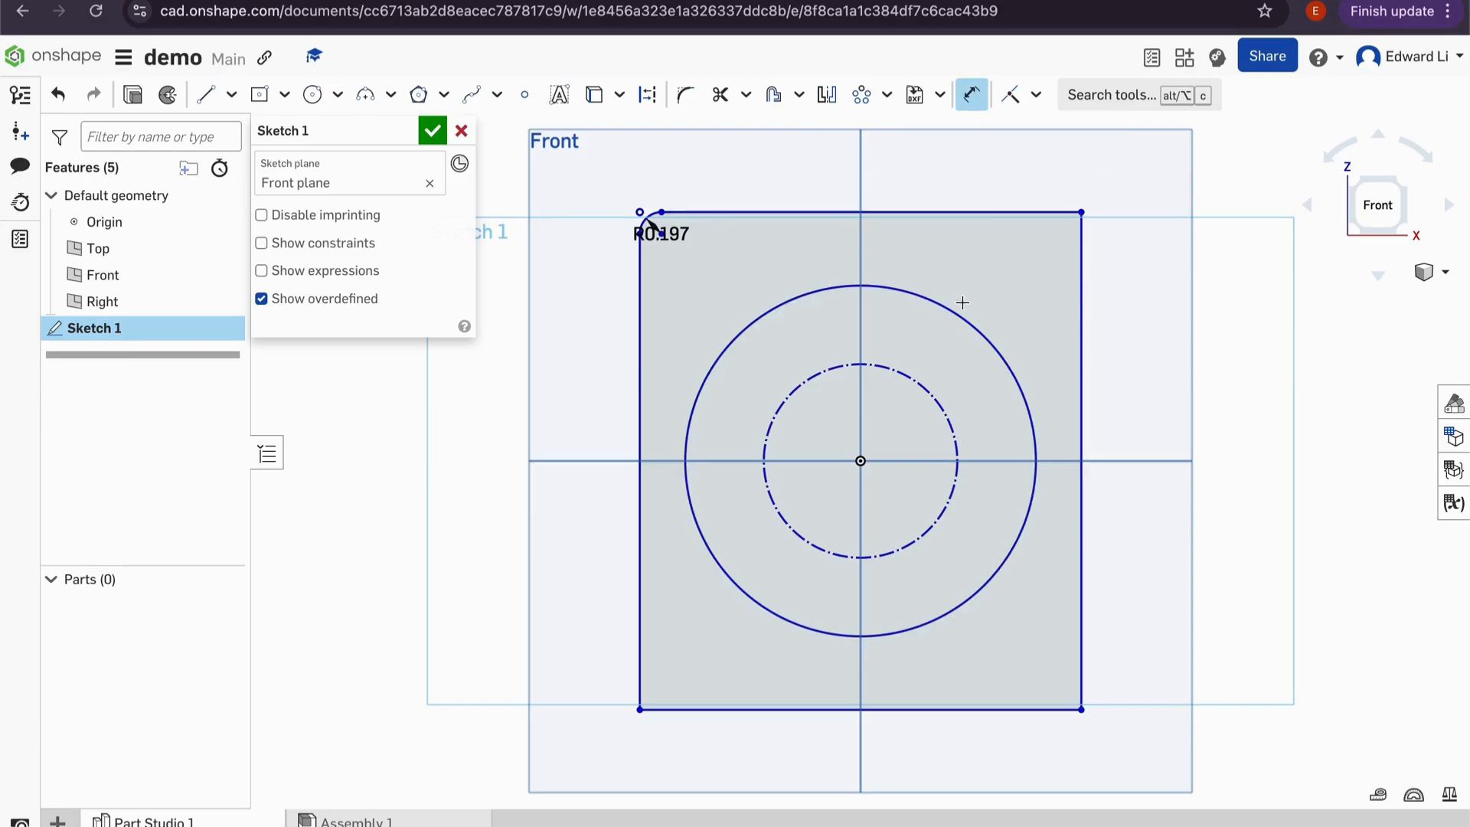
left_click(946, 302)
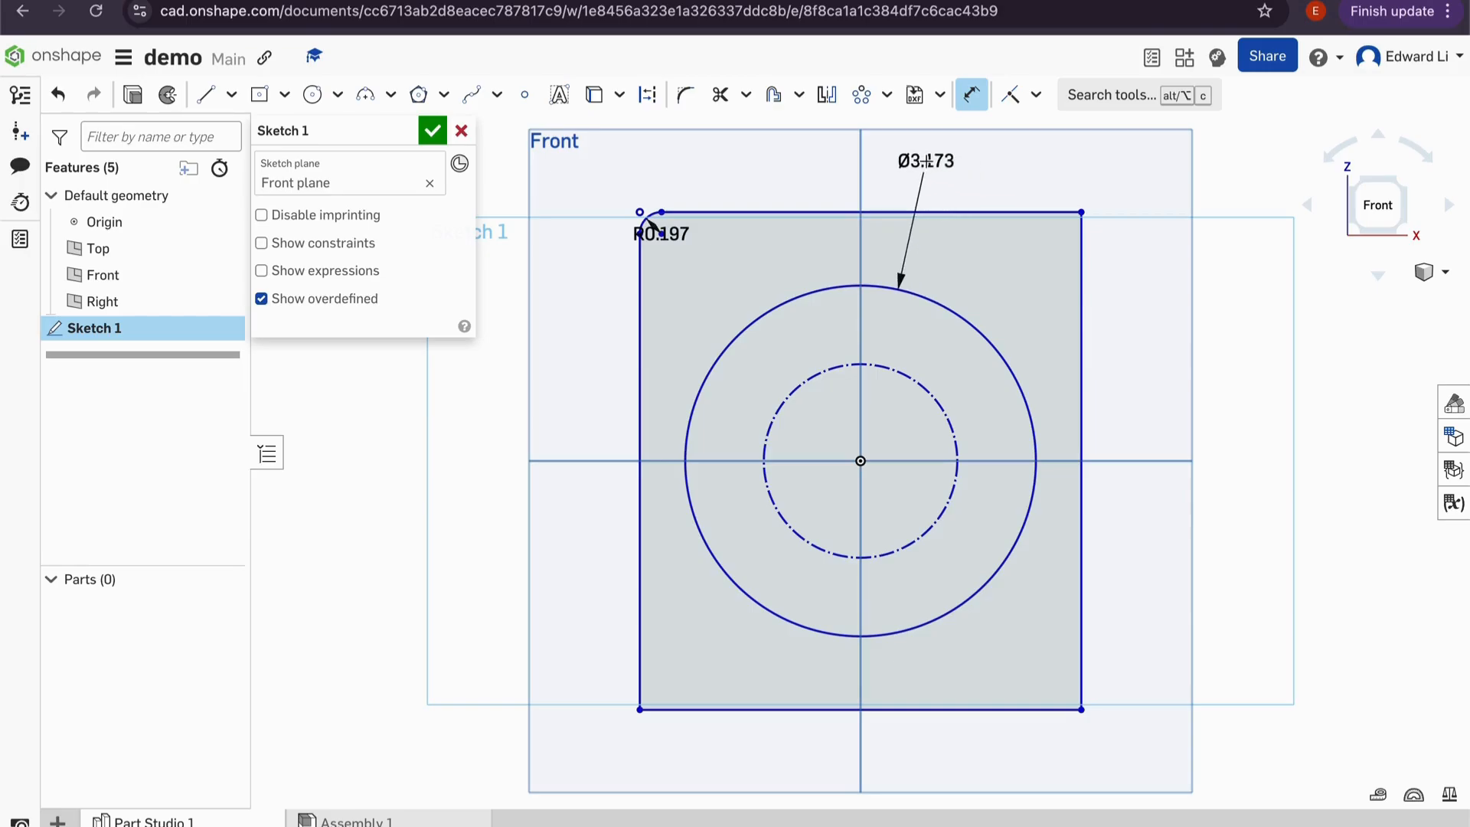
left_click(911, 161)
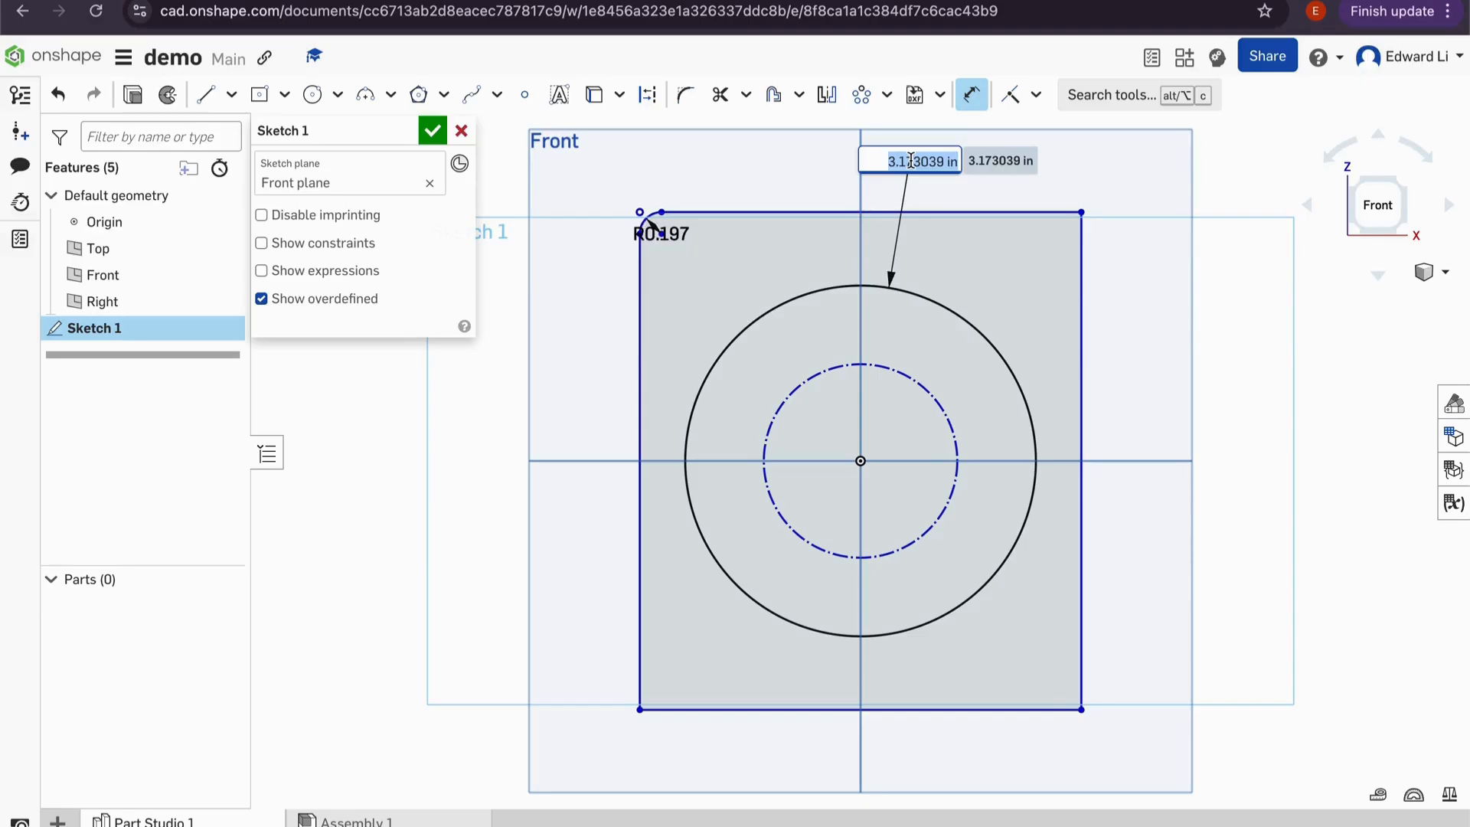
type("2")
key("Return")
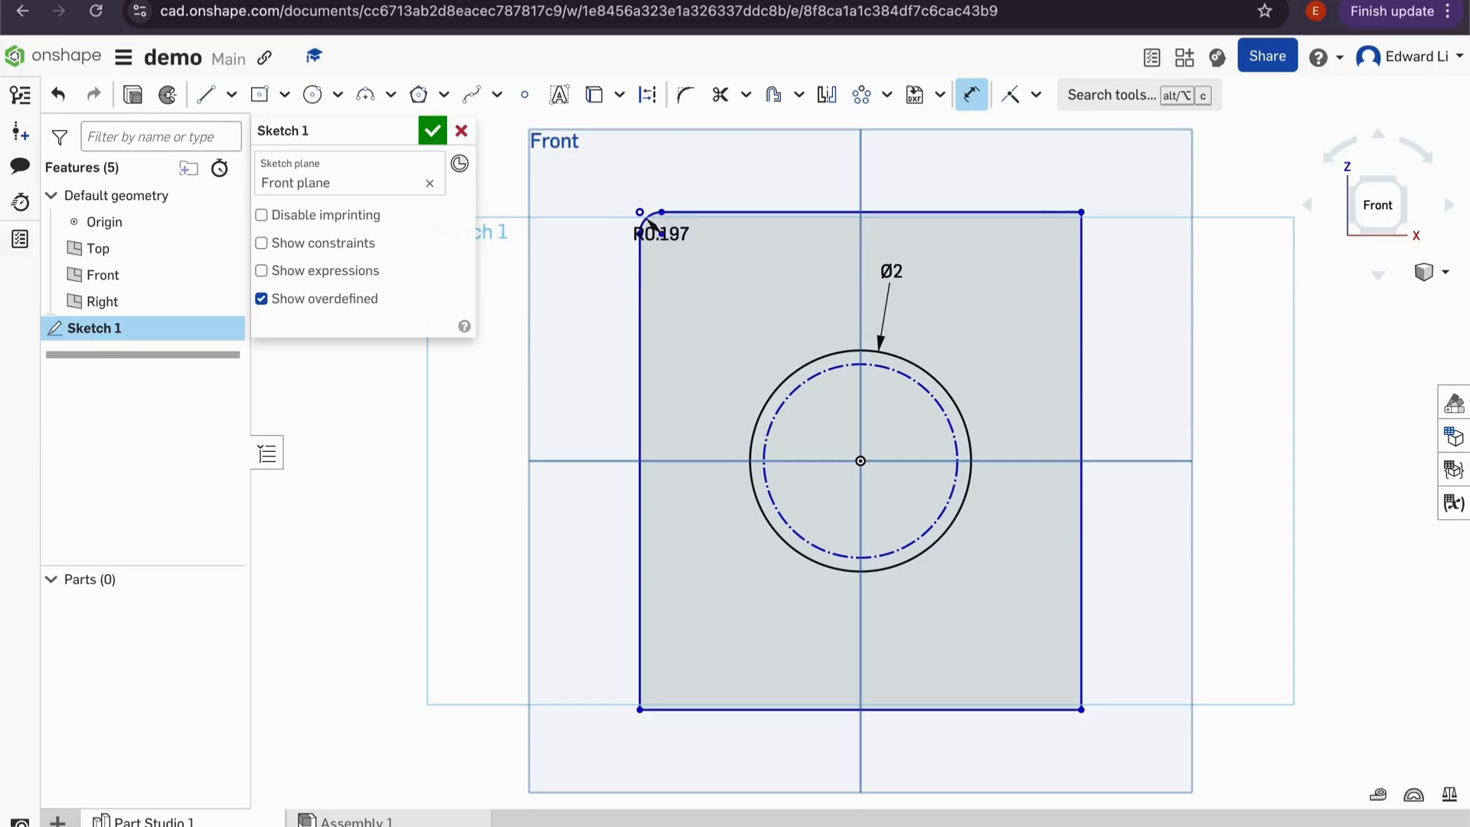
- Dimension the horizontal distance from the origin to the rectangle's right edge and set it to 2 in
left_click(971, 95)
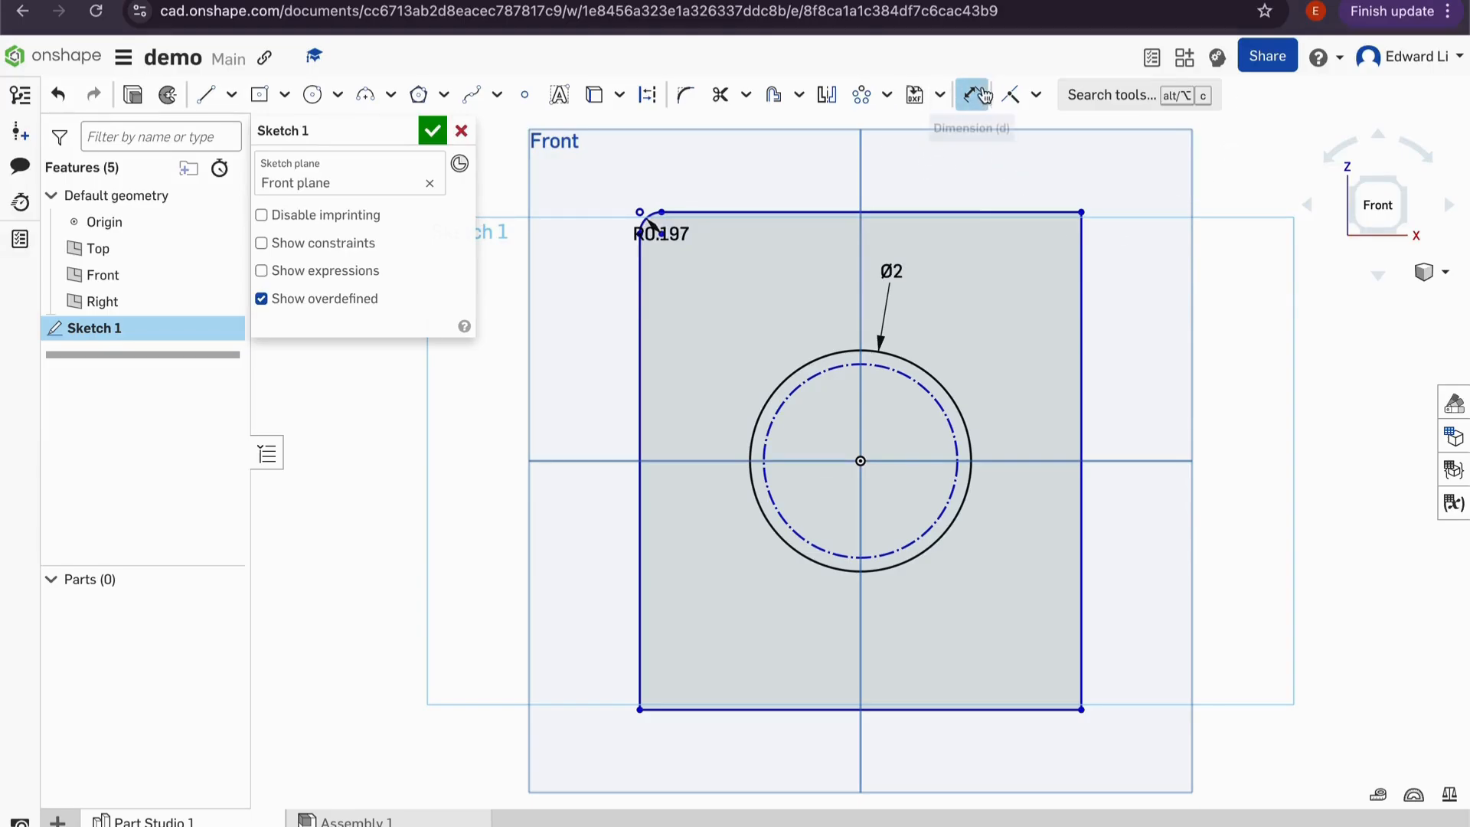
left_click(971, 95)
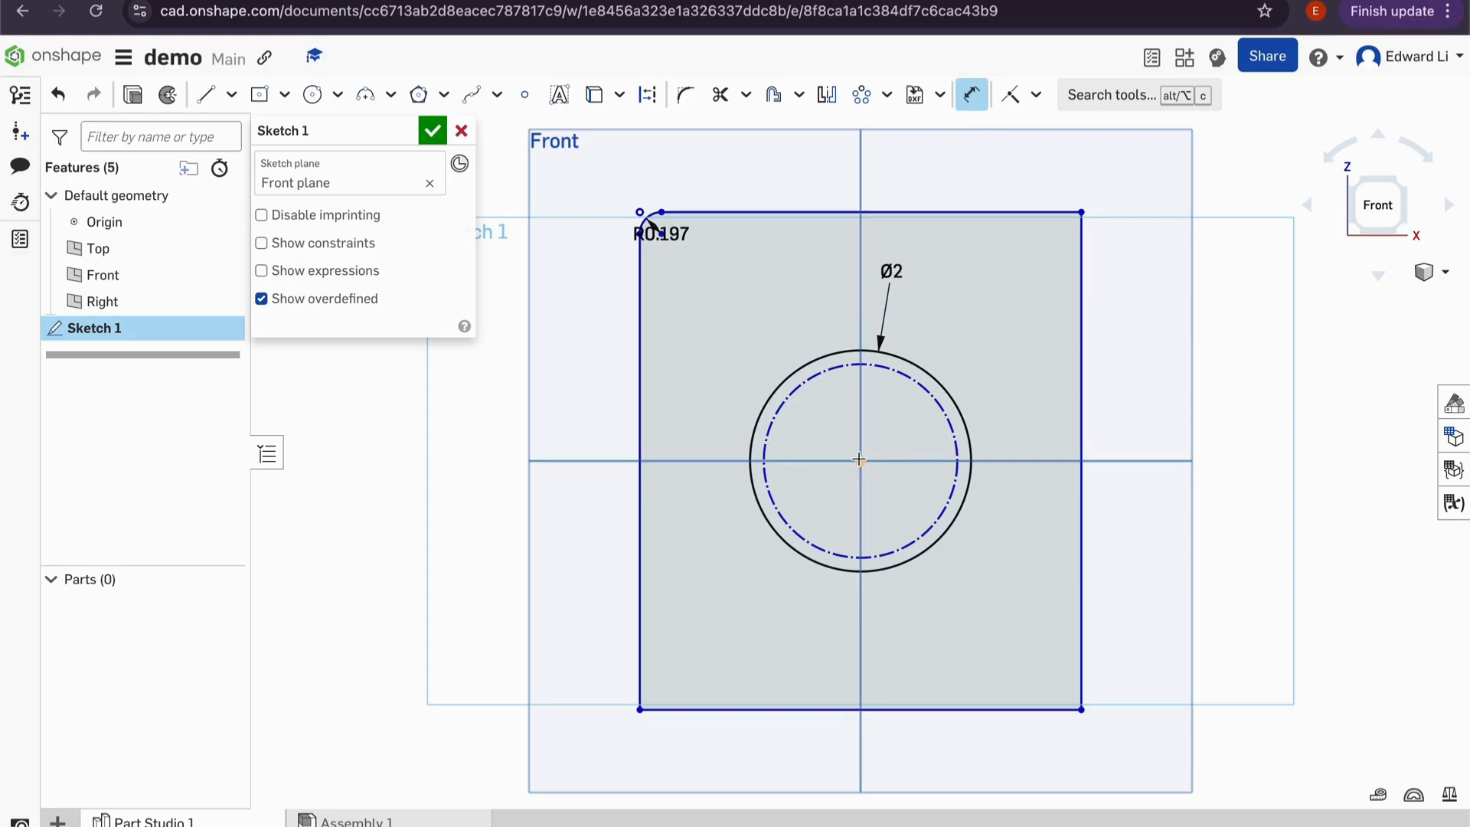
left_click(1086, 467)
left_click(1218, 548)
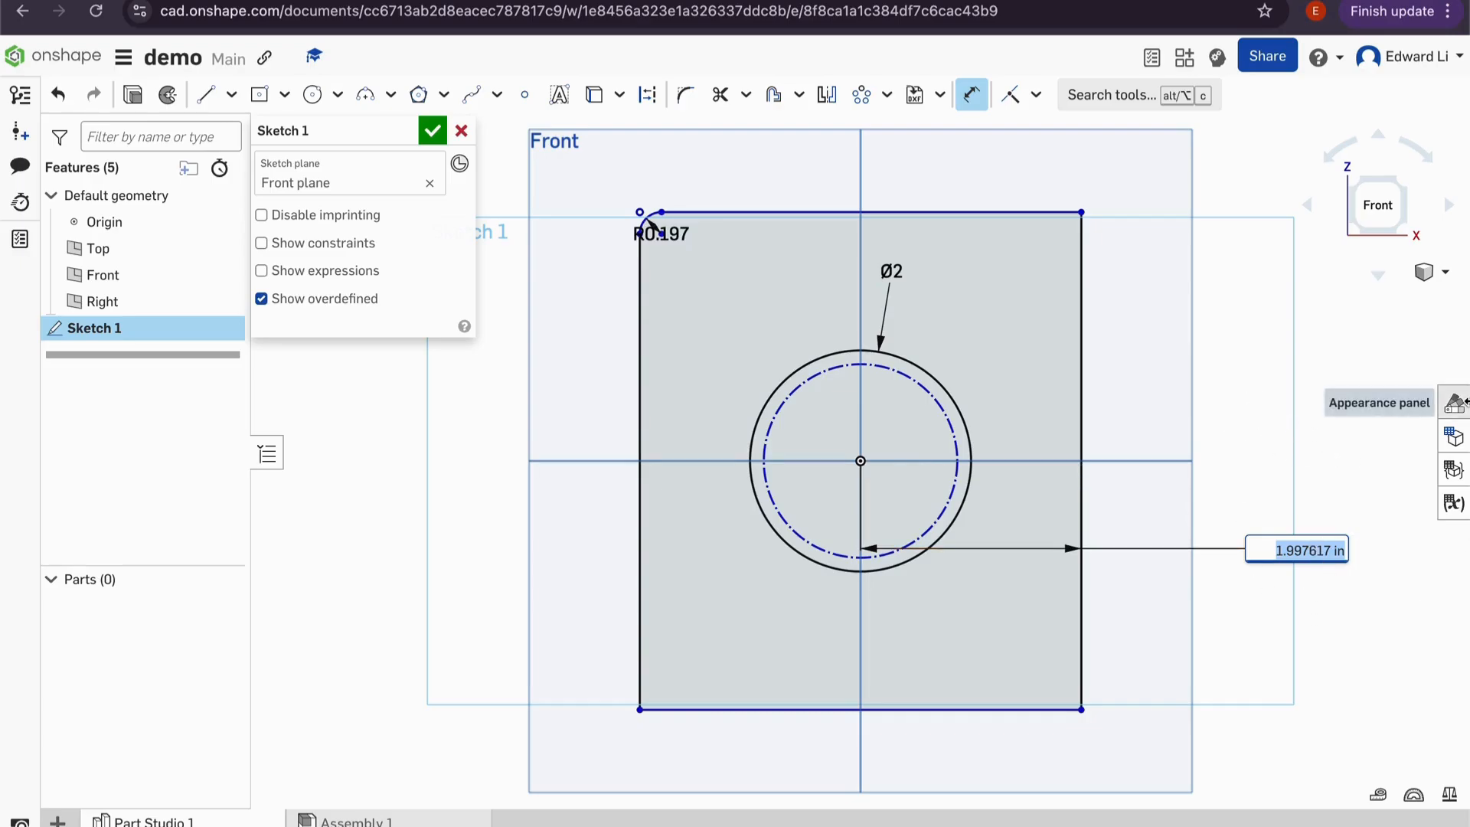
type("2")
key("Return")
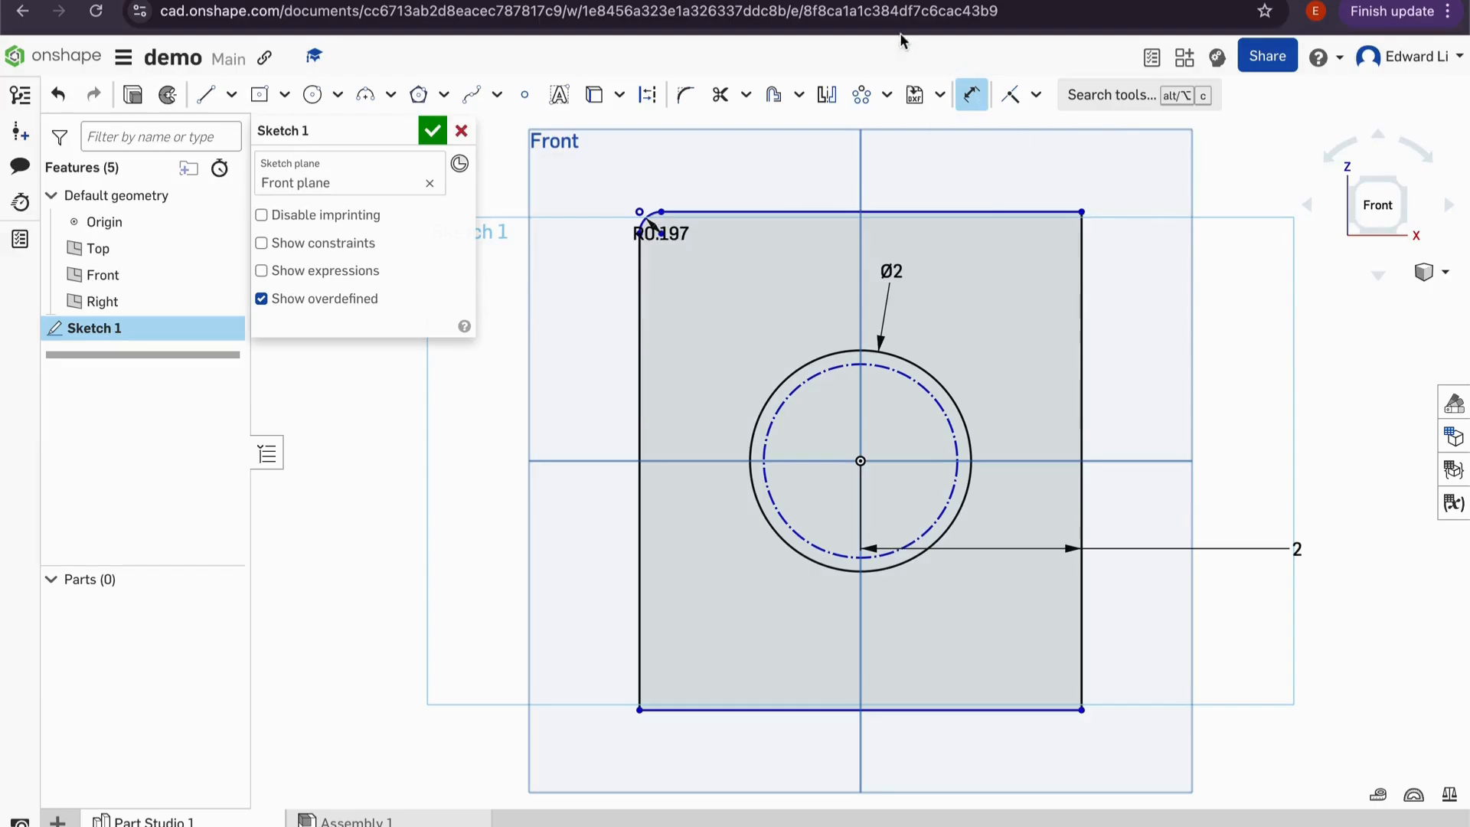
- Apply an Equal constraint between the rectangle's top and right edges to make it a square
left_click(1035, 95)
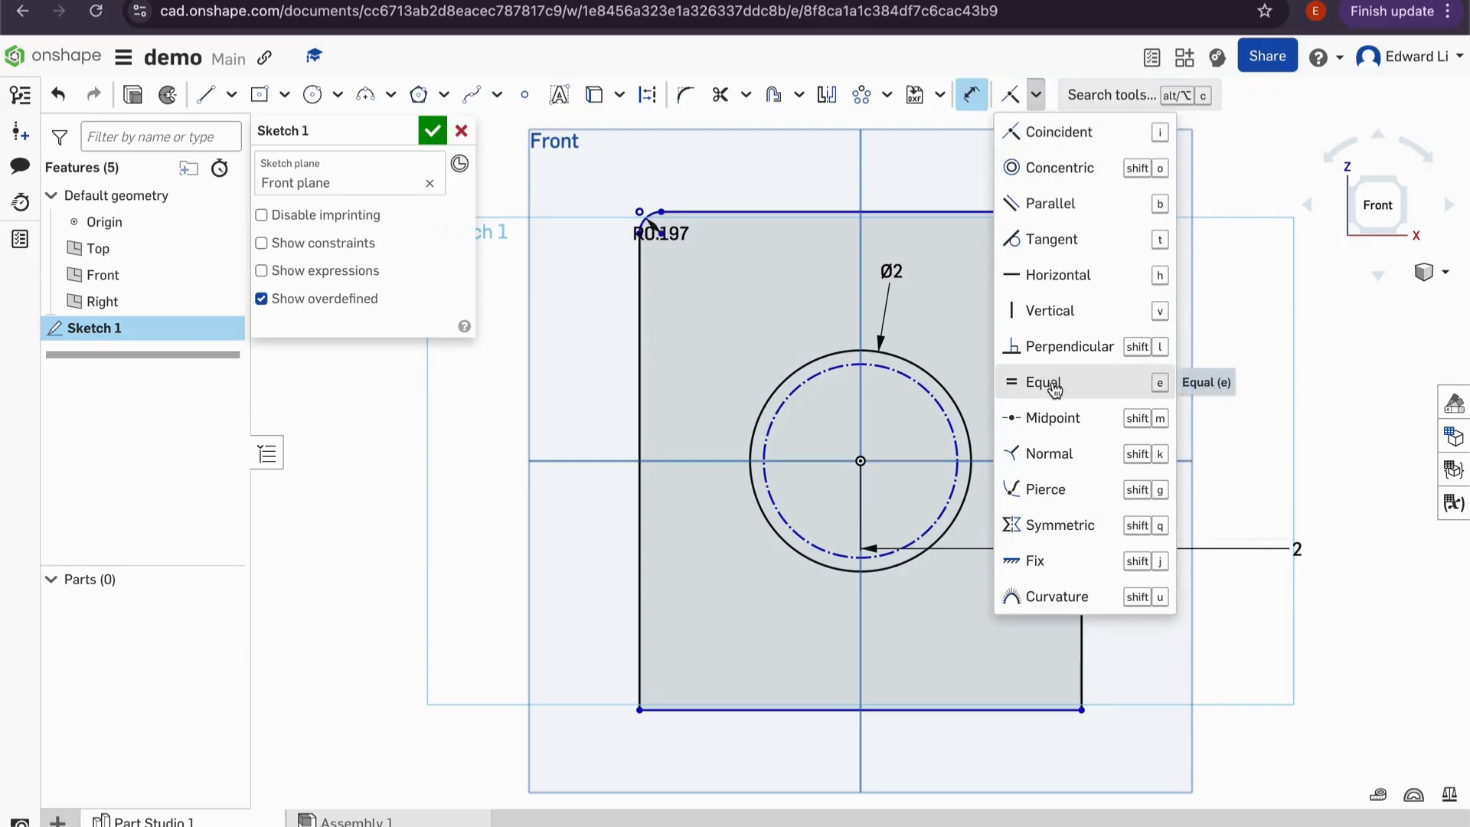
left_click(1076, 390)
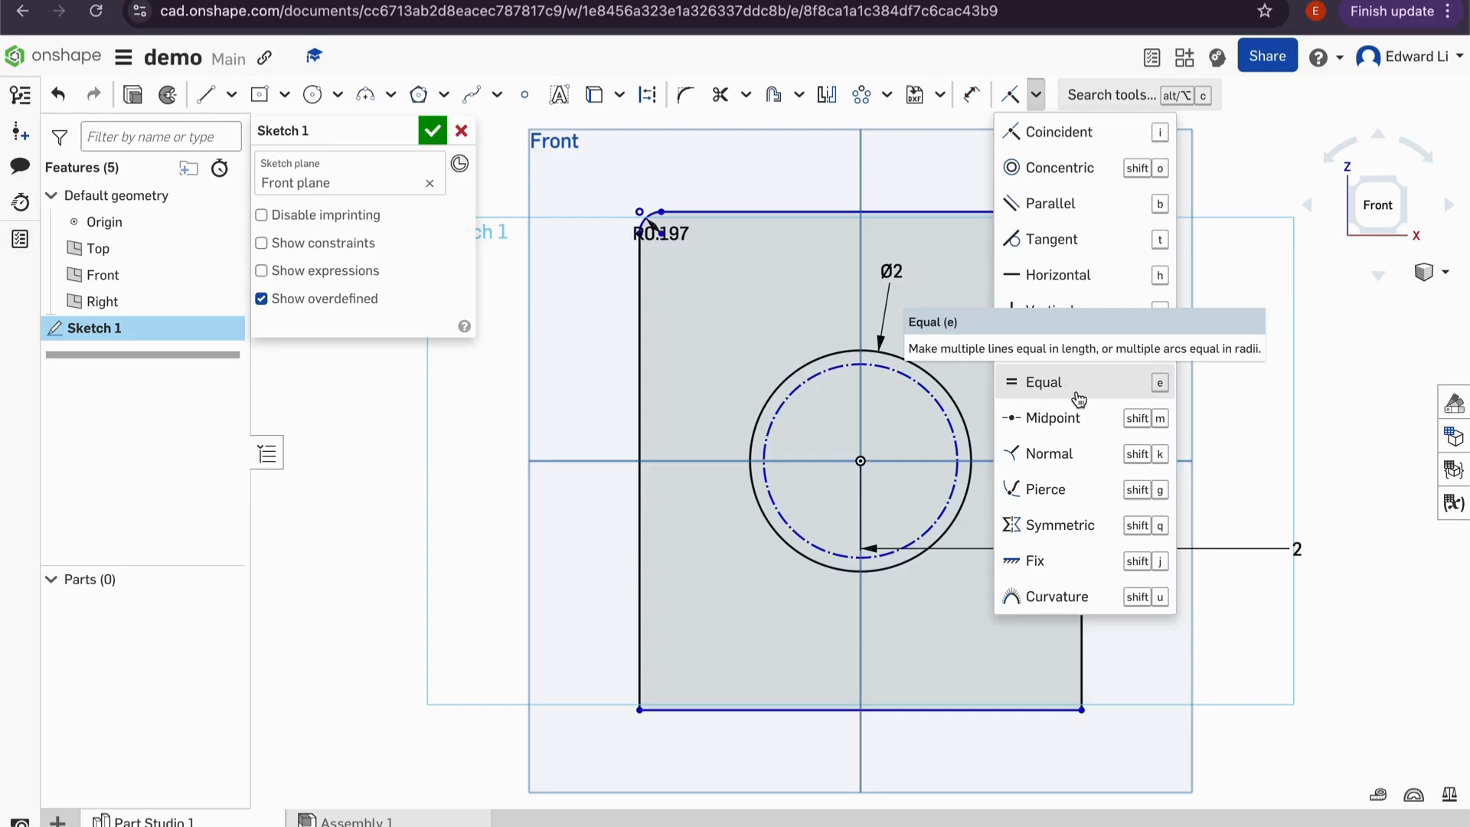
left_click(1061, 387)
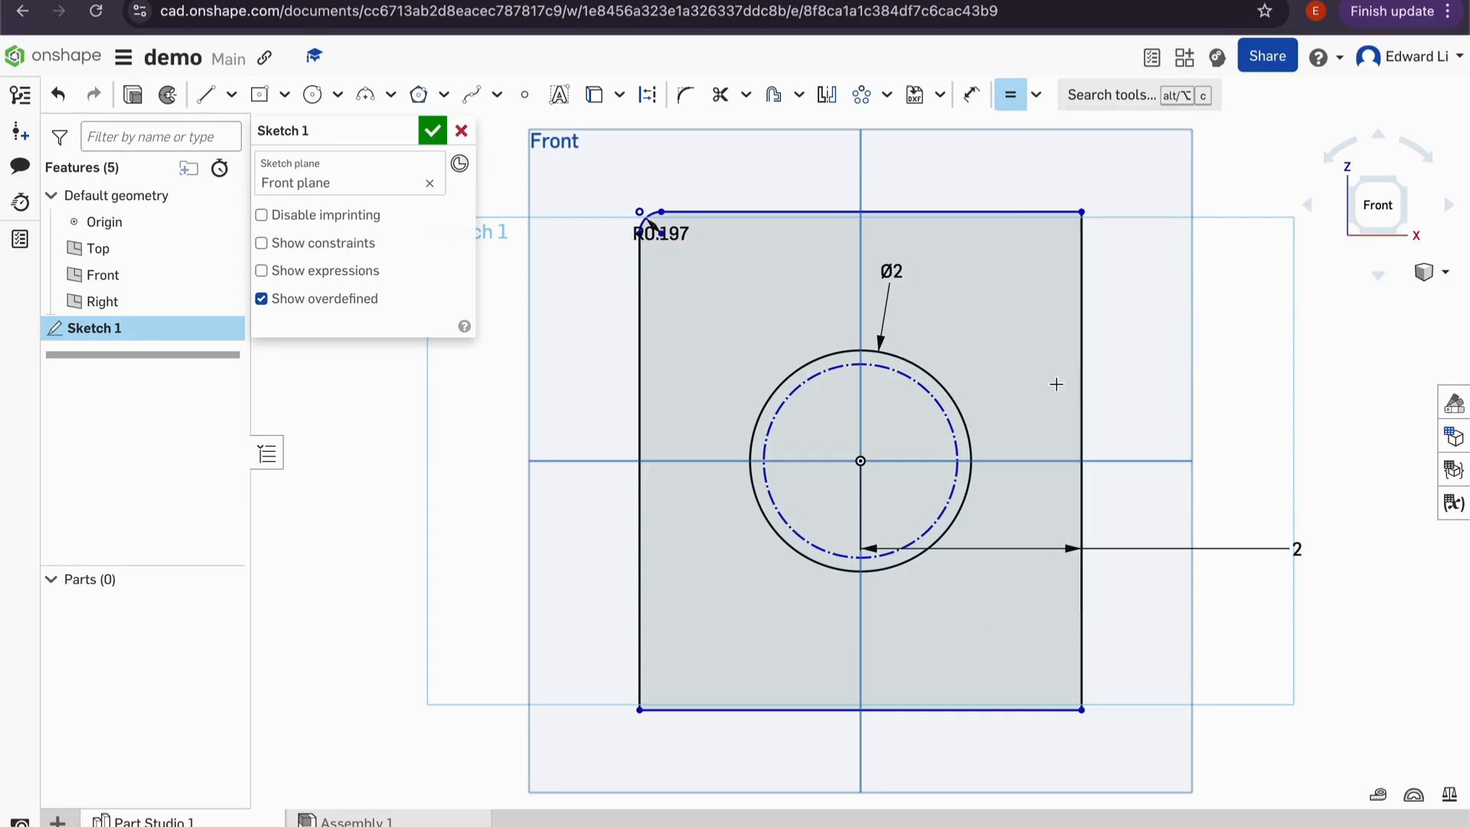
left_click(1004, 211)
left_click(1082, 295)
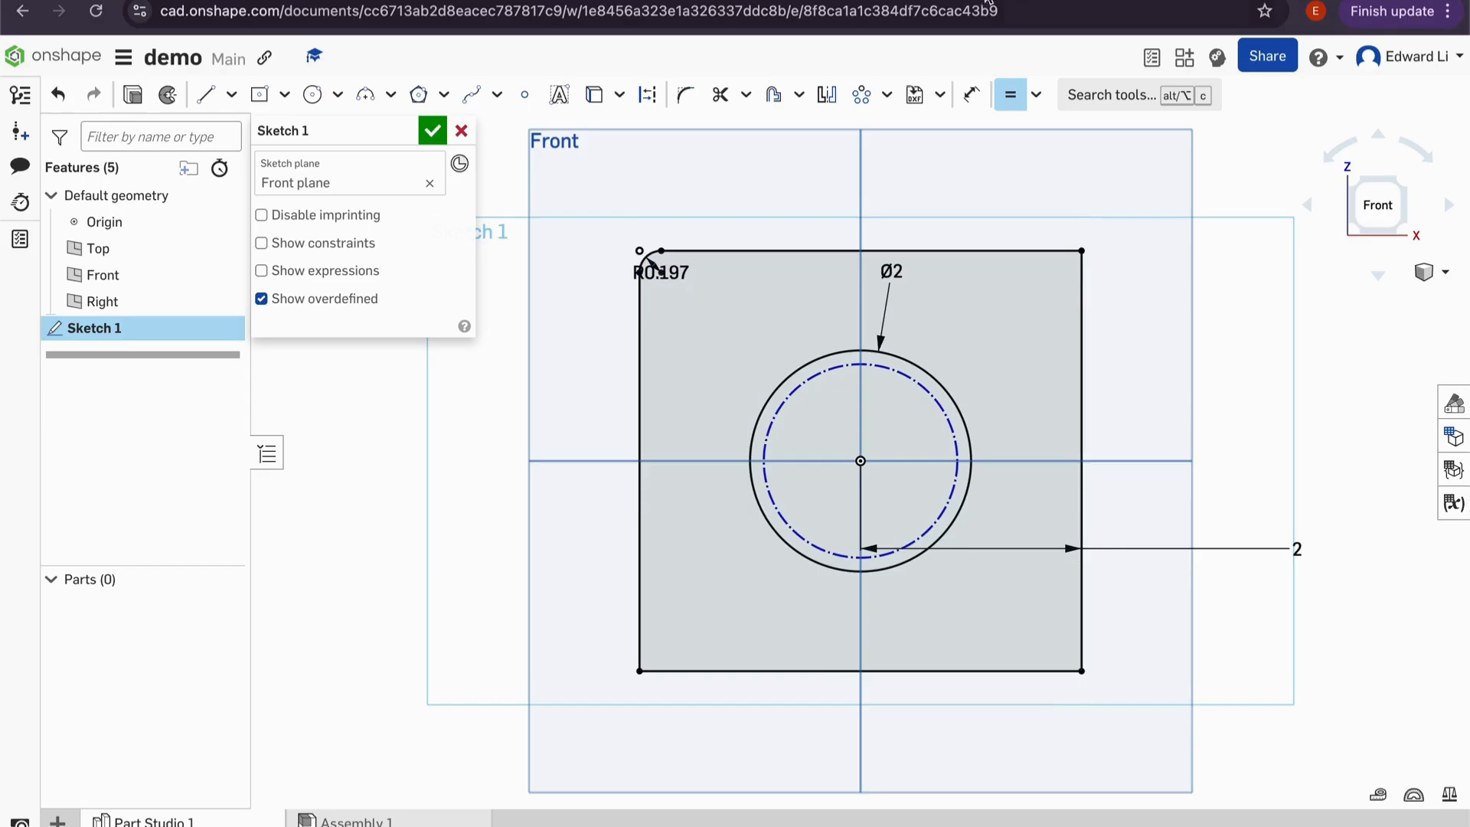
- Apply a Coincident constraint between the construction circle and the square's upper-right corner
left_click(1010, 94)
left_click(1034, 106)
left_click(1048, 131)
left_click(900, 371)
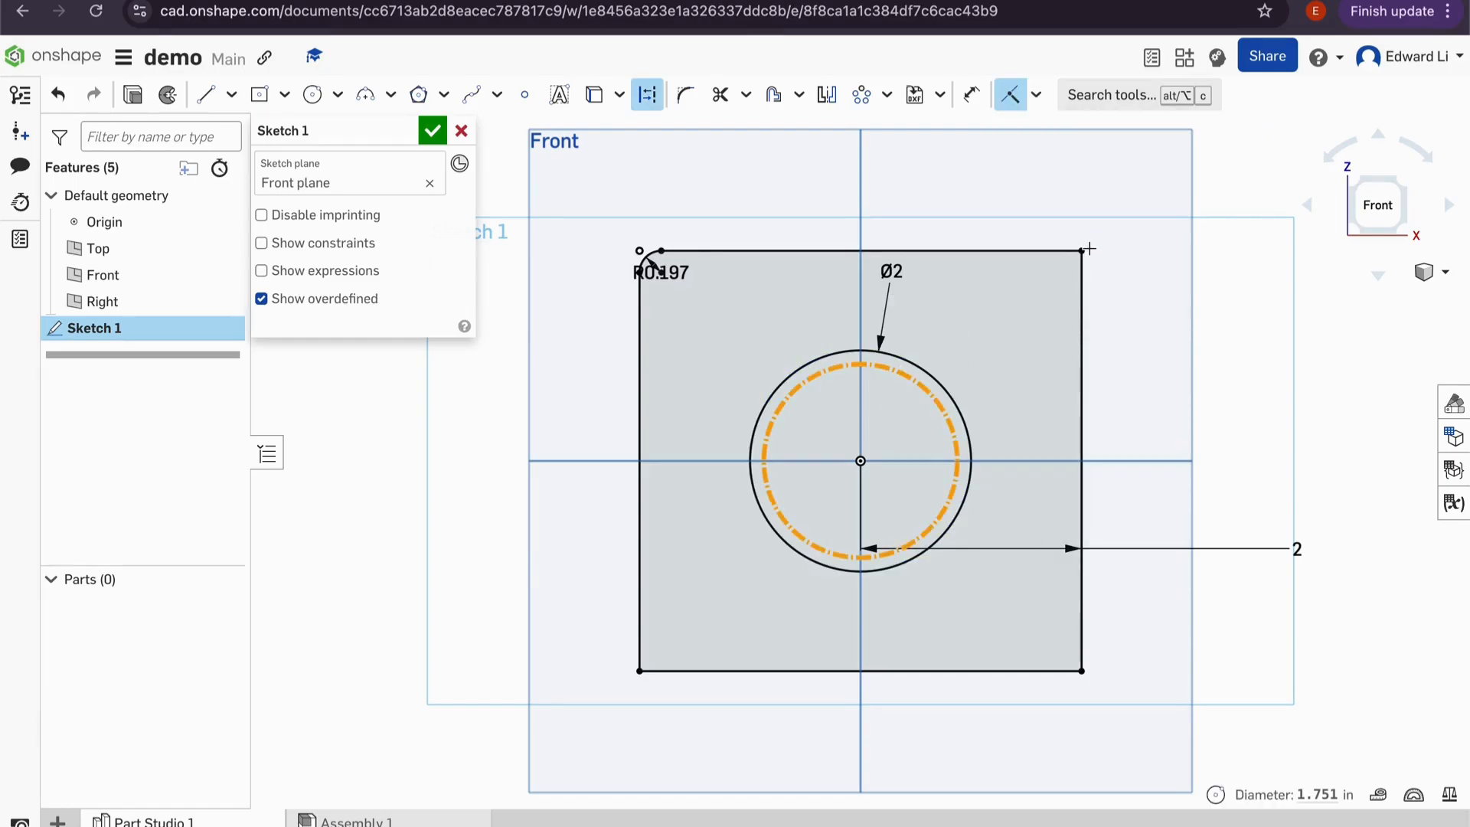
left_click(1082, 251)
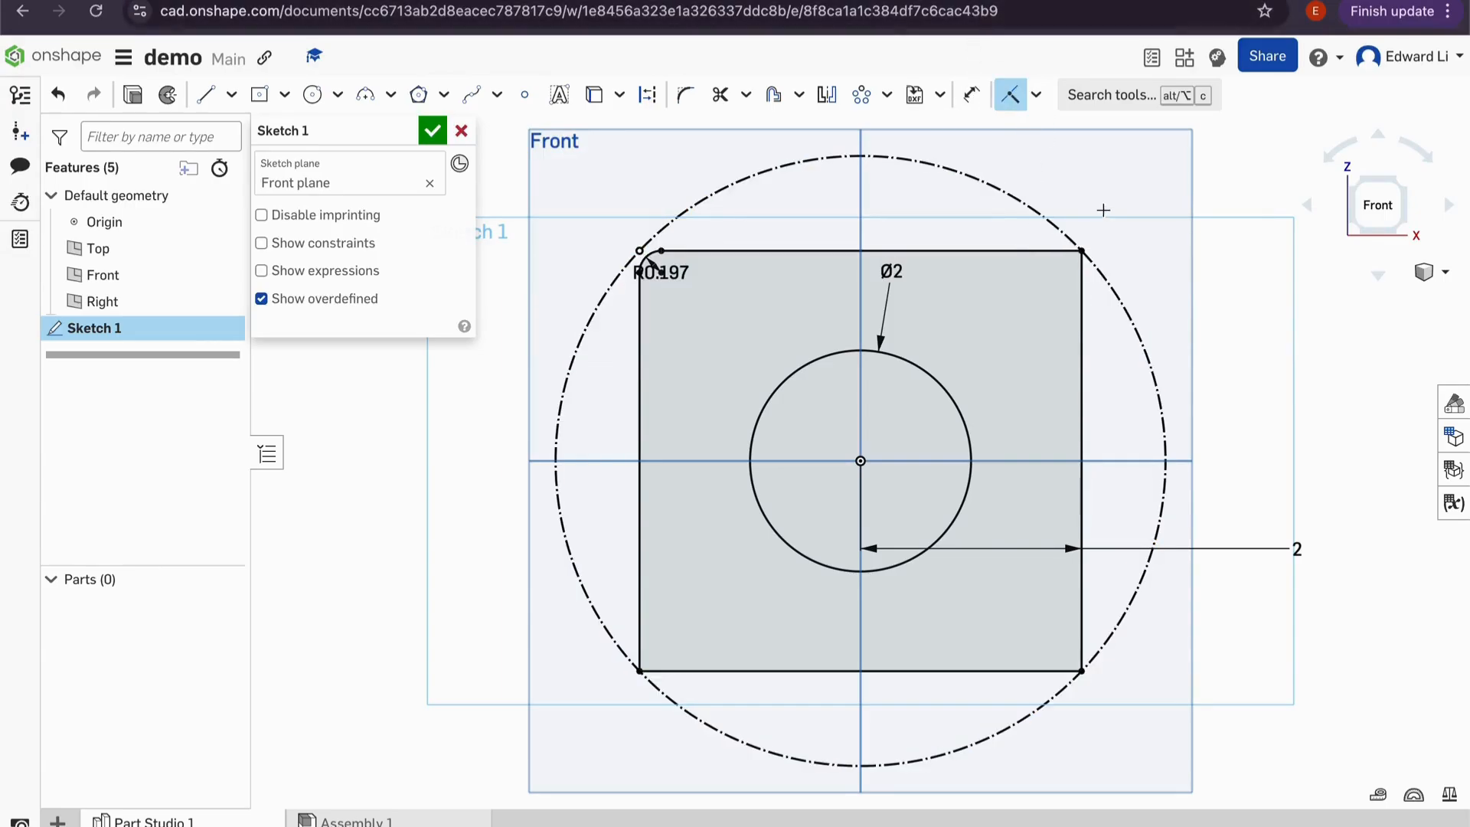
left_click(1016, 100)
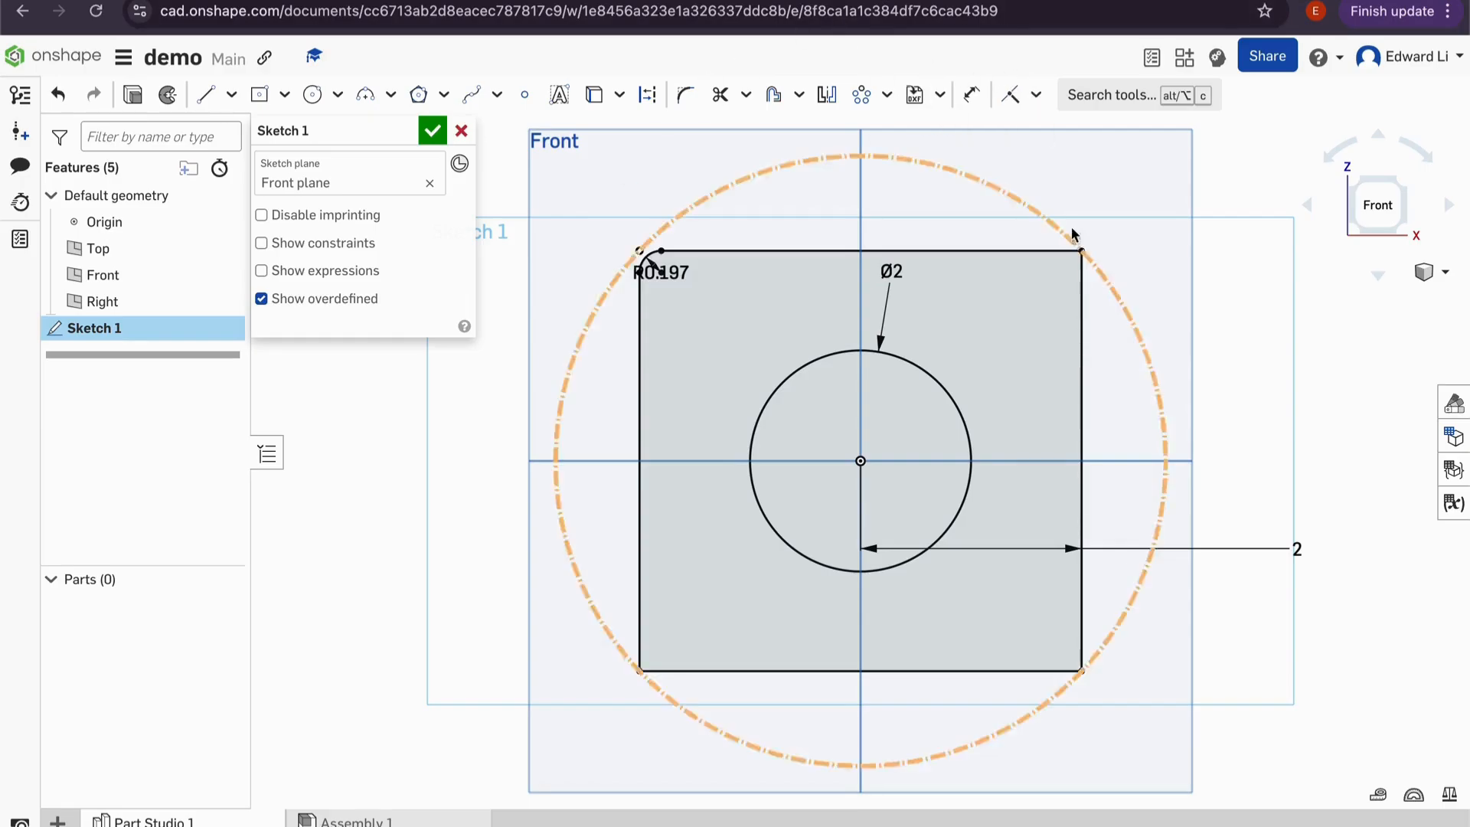
- Try to apply an Equal constraint between the 2 in circle and the outer construction circle
left_click(975, 96)
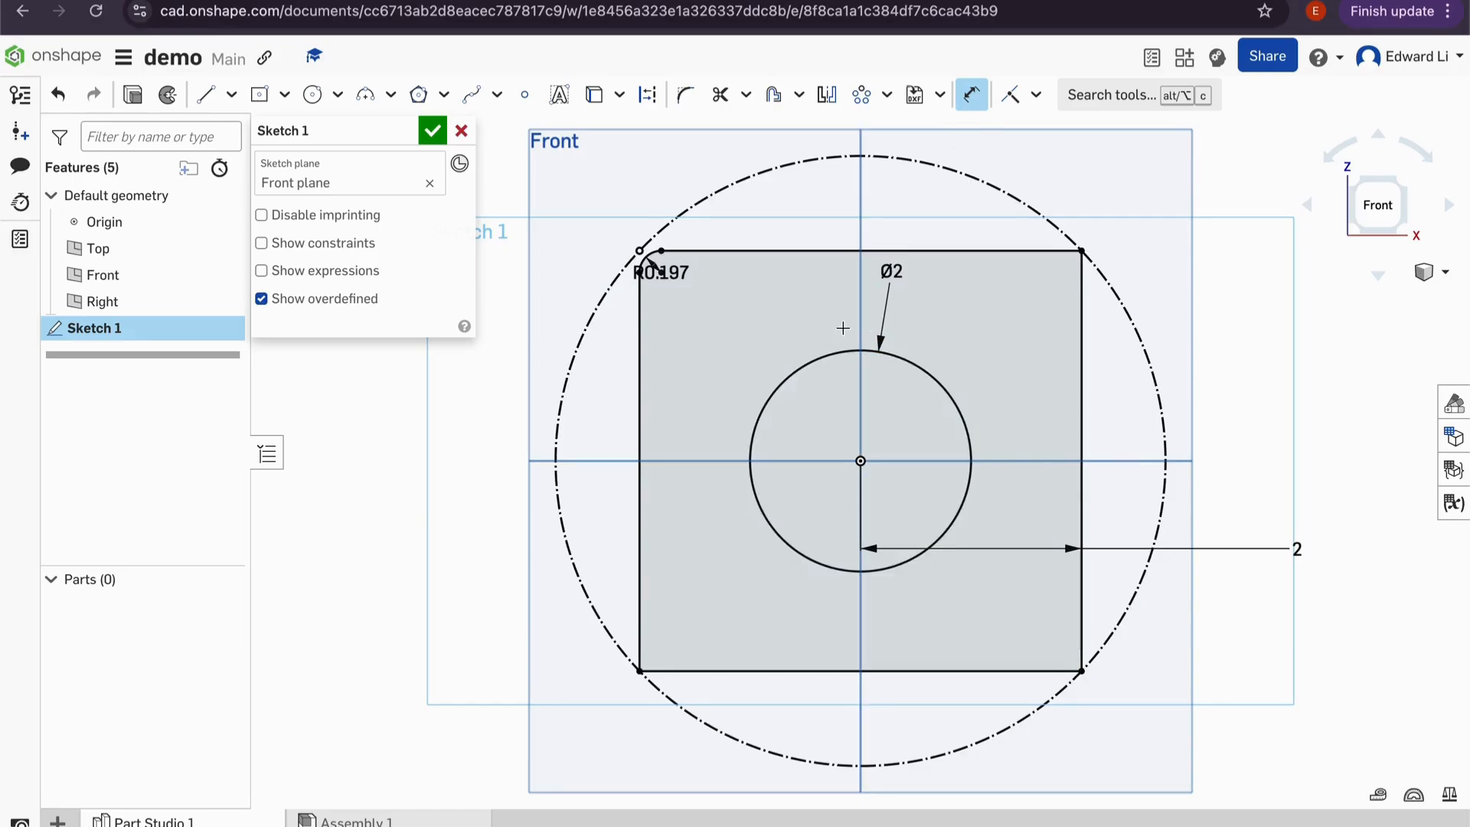
left_click(1035, 94)
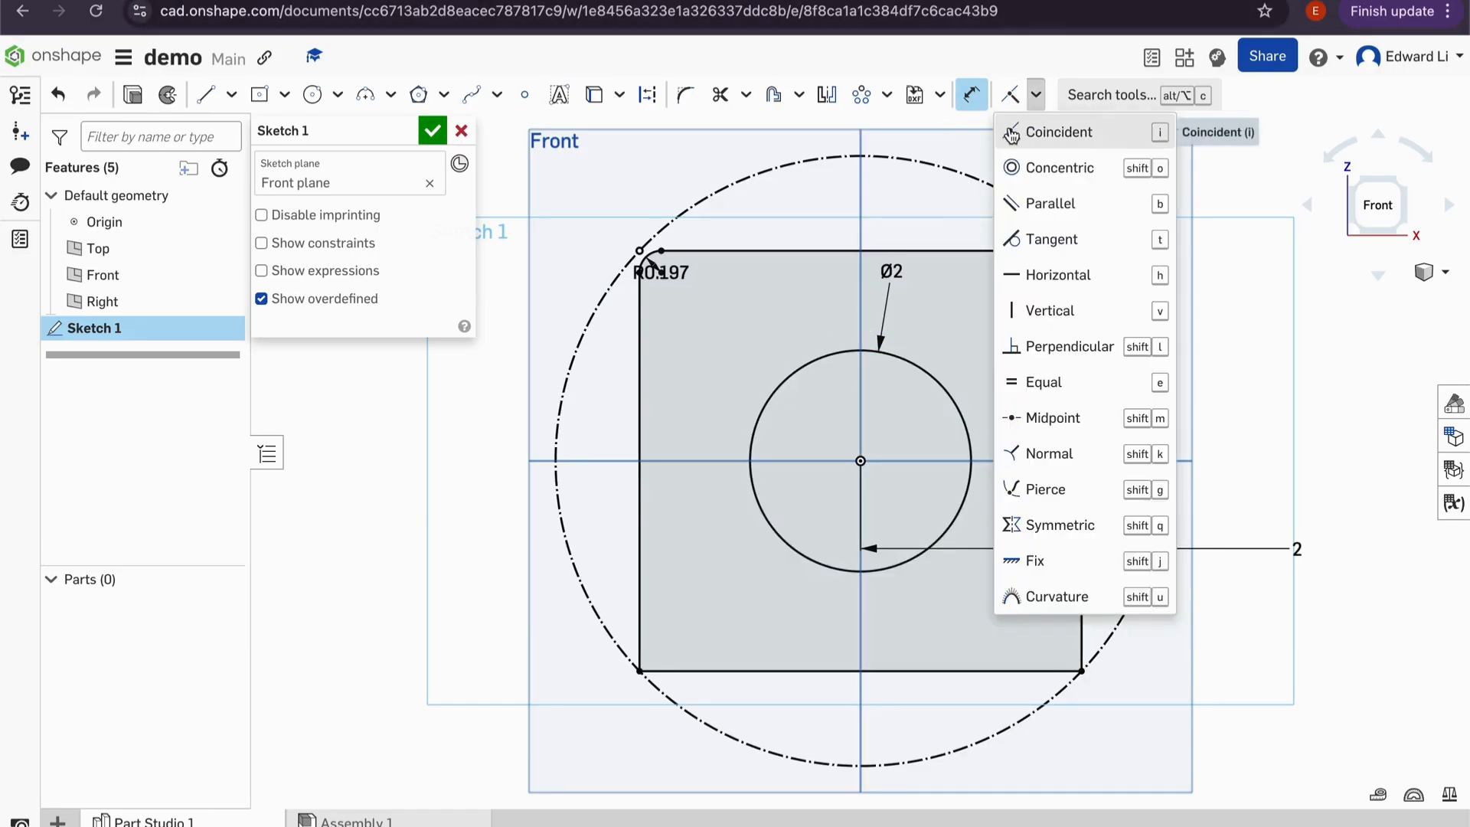
left_click(1018, 167)
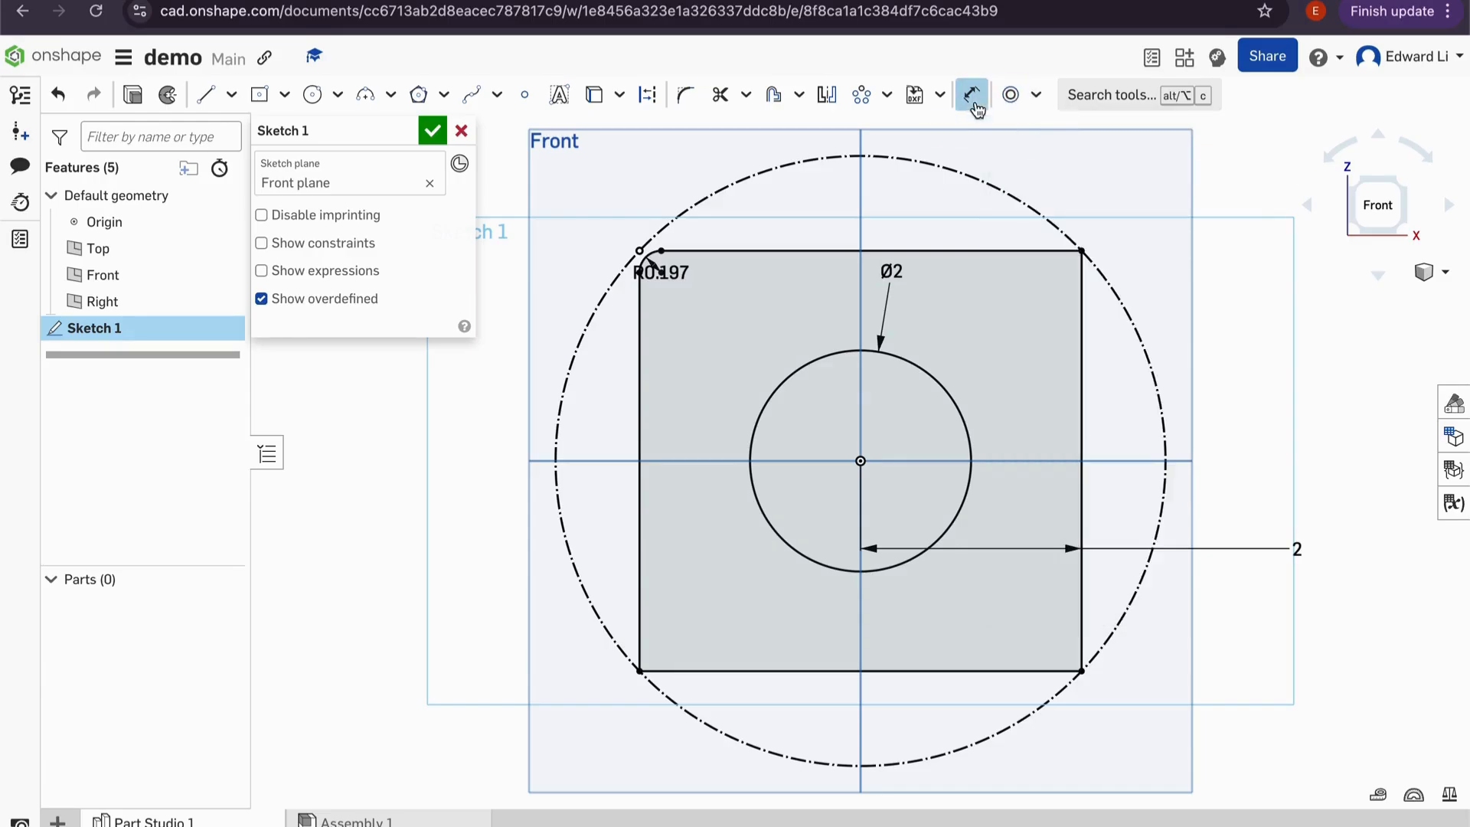
left_click(1035, 94)
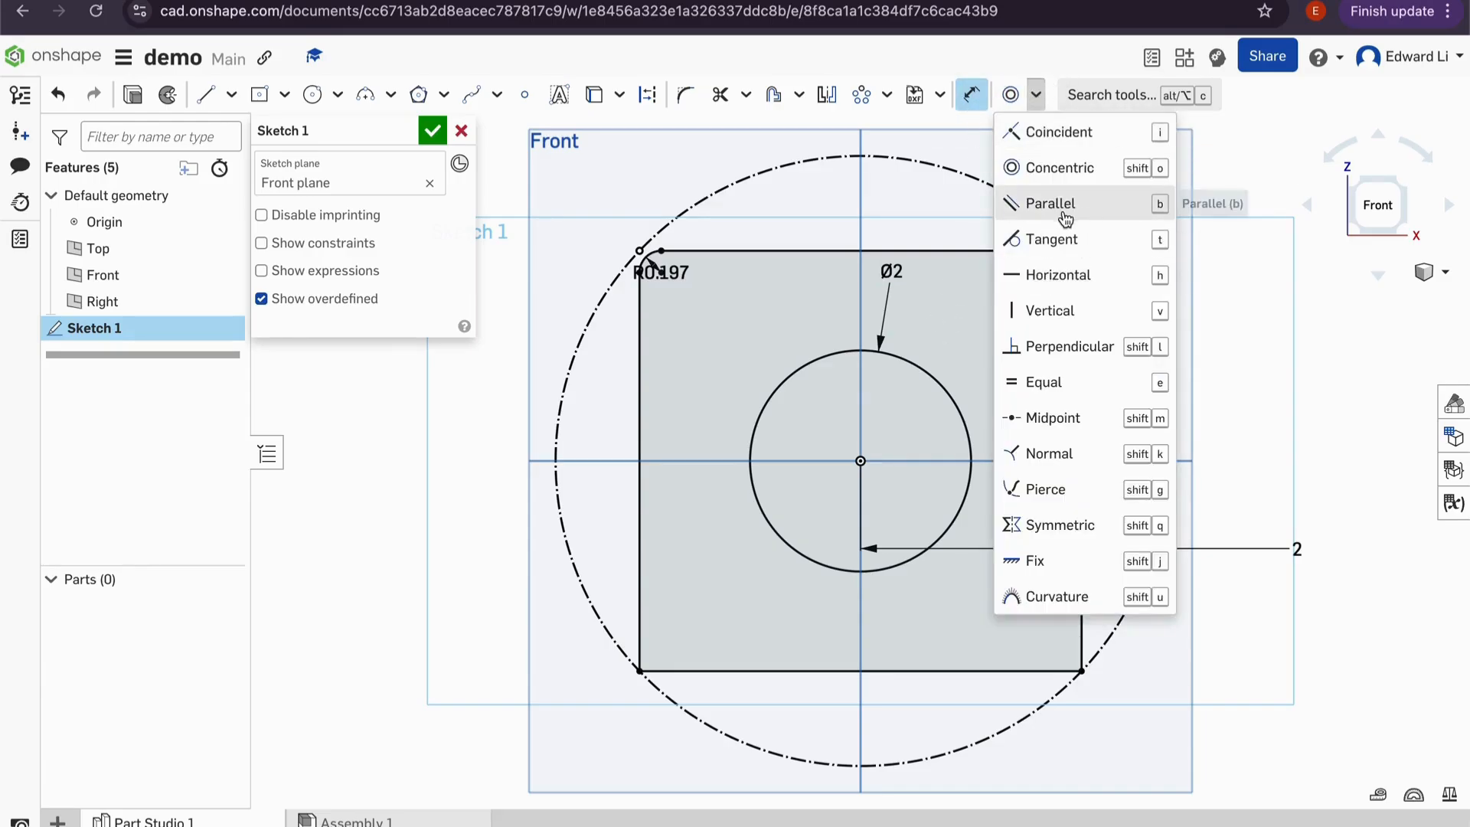
left_click(1038, 382)
left_click(960, 382)
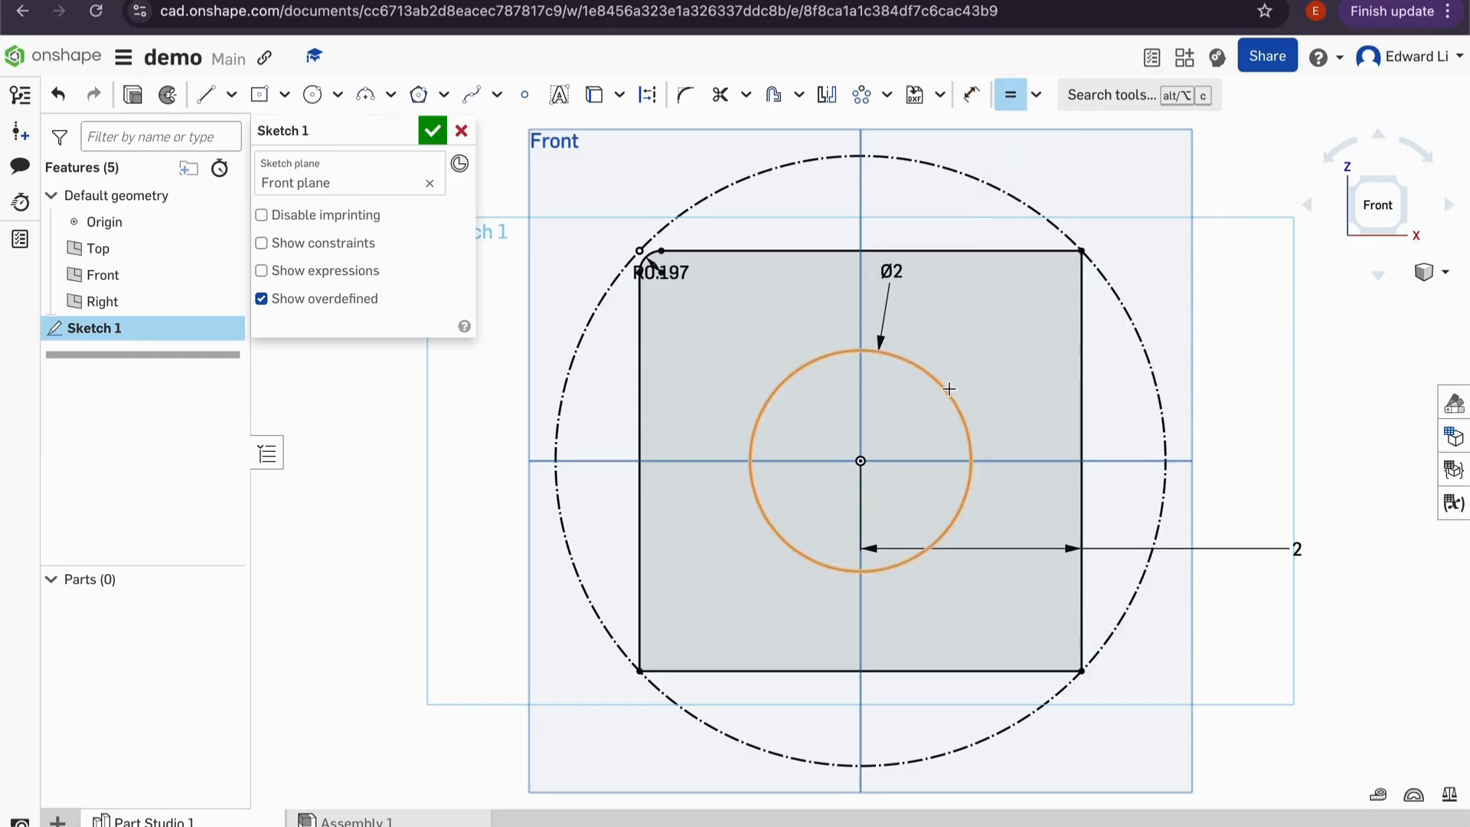
left_click(1133, 326)
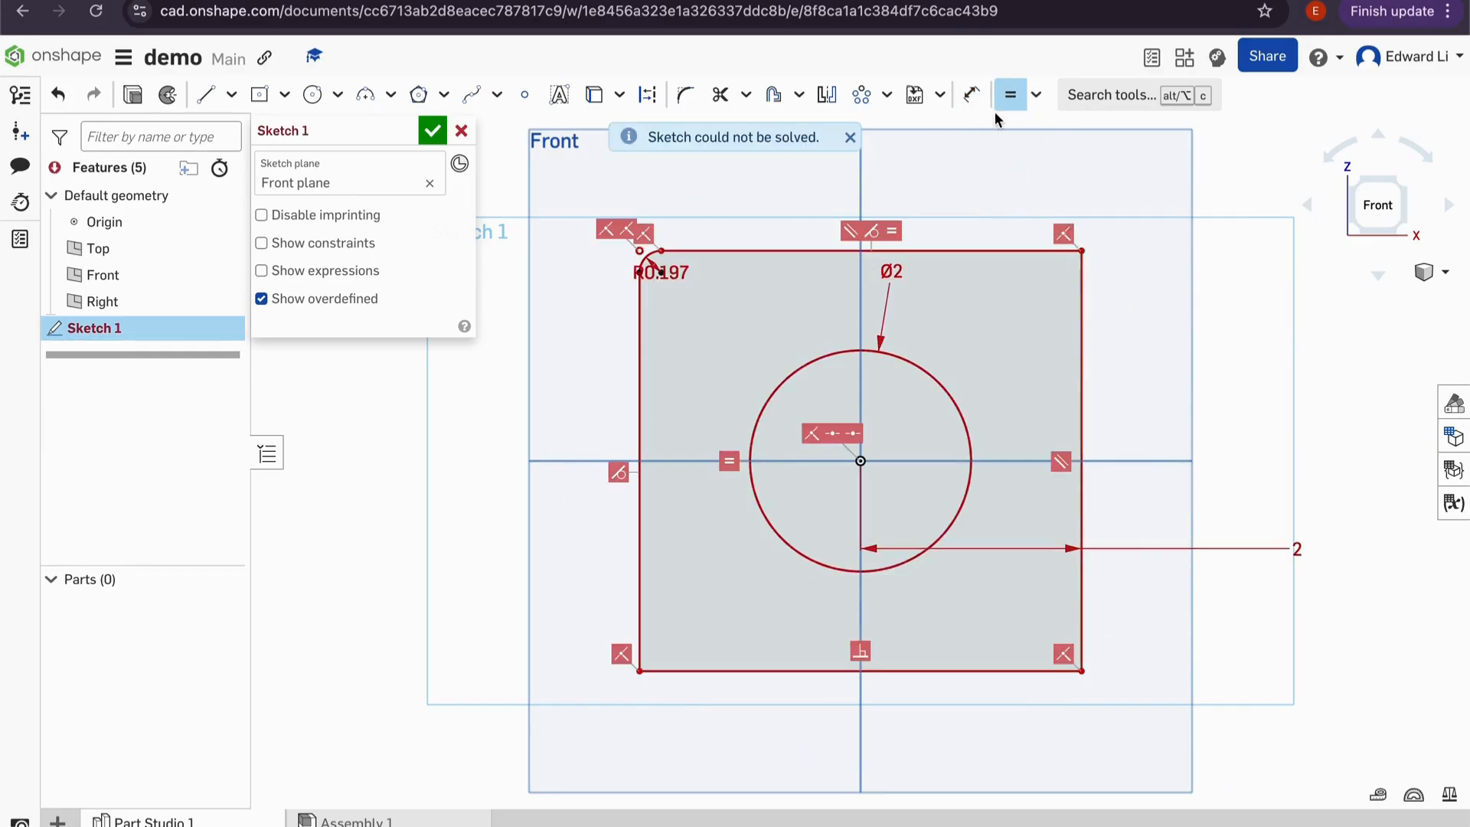
left_click(1011, 94)
- Inspect the overdefined sketch and undo the Equal constraint between the two circles
scroll(968, 170, "down", 3)
scroll(886, 199, "up", 6)
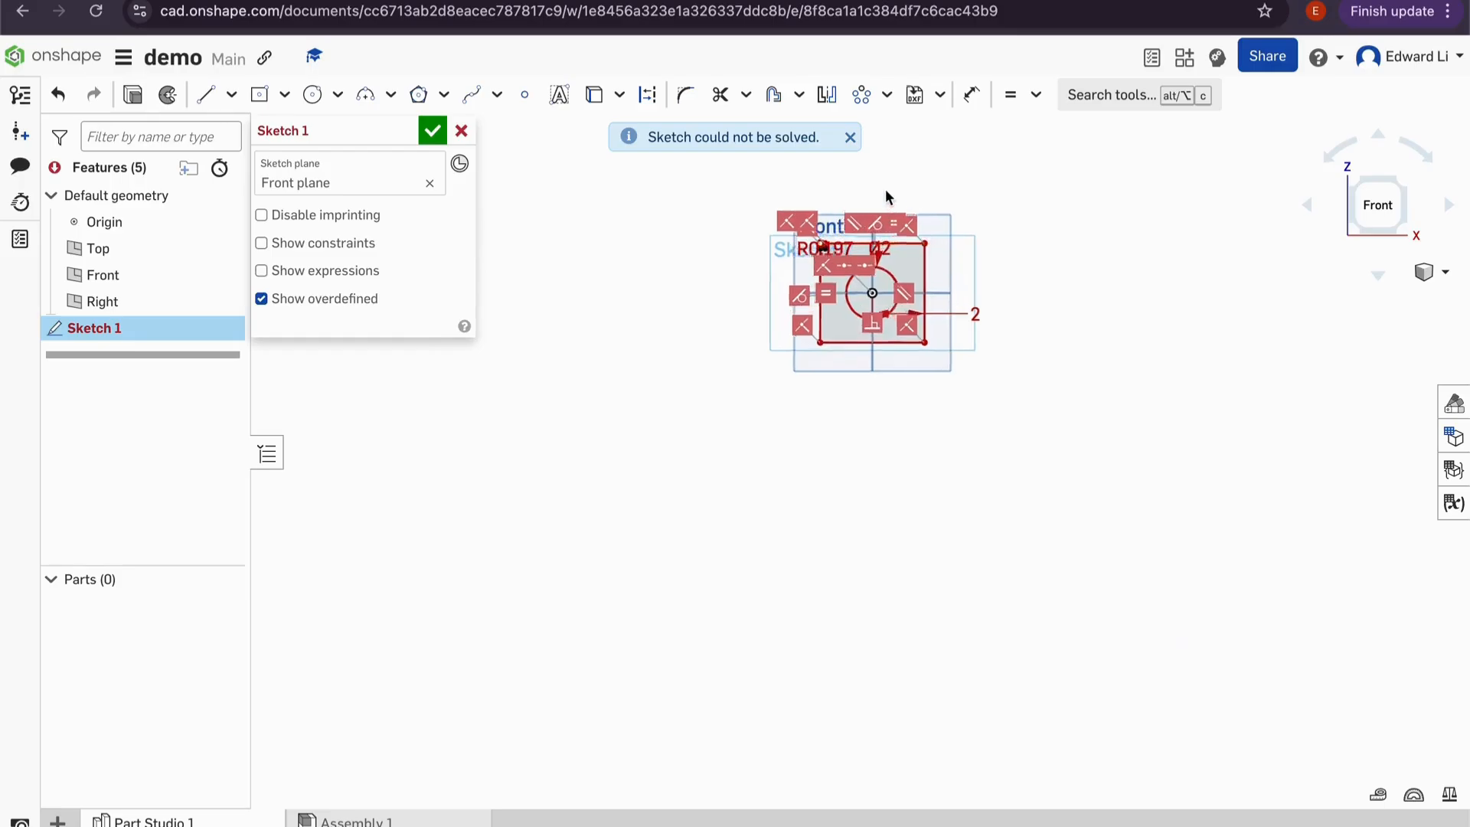
scroll(902, 258, "down", 3)
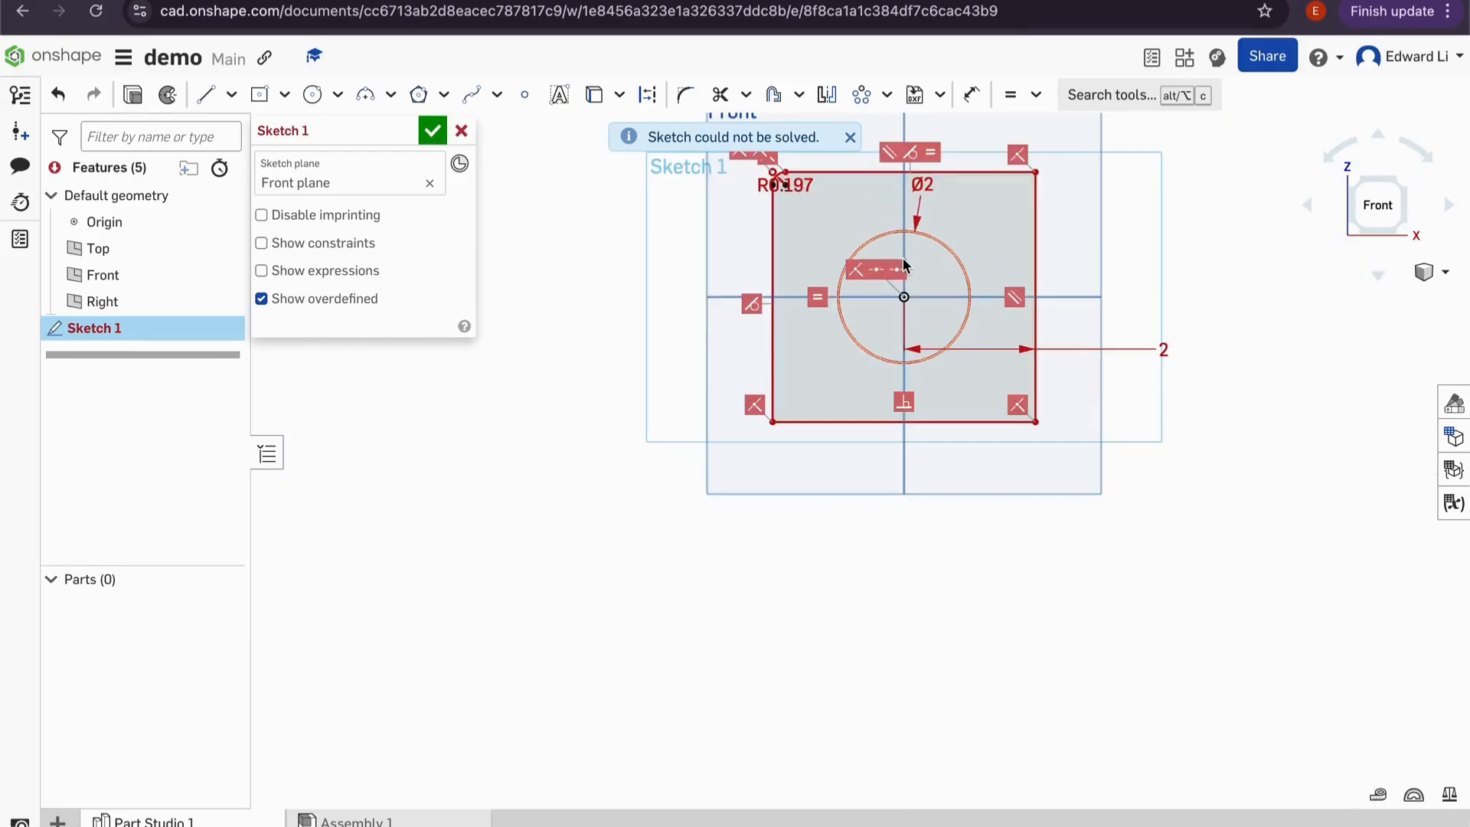
scroll(935, 186, "up", 6)
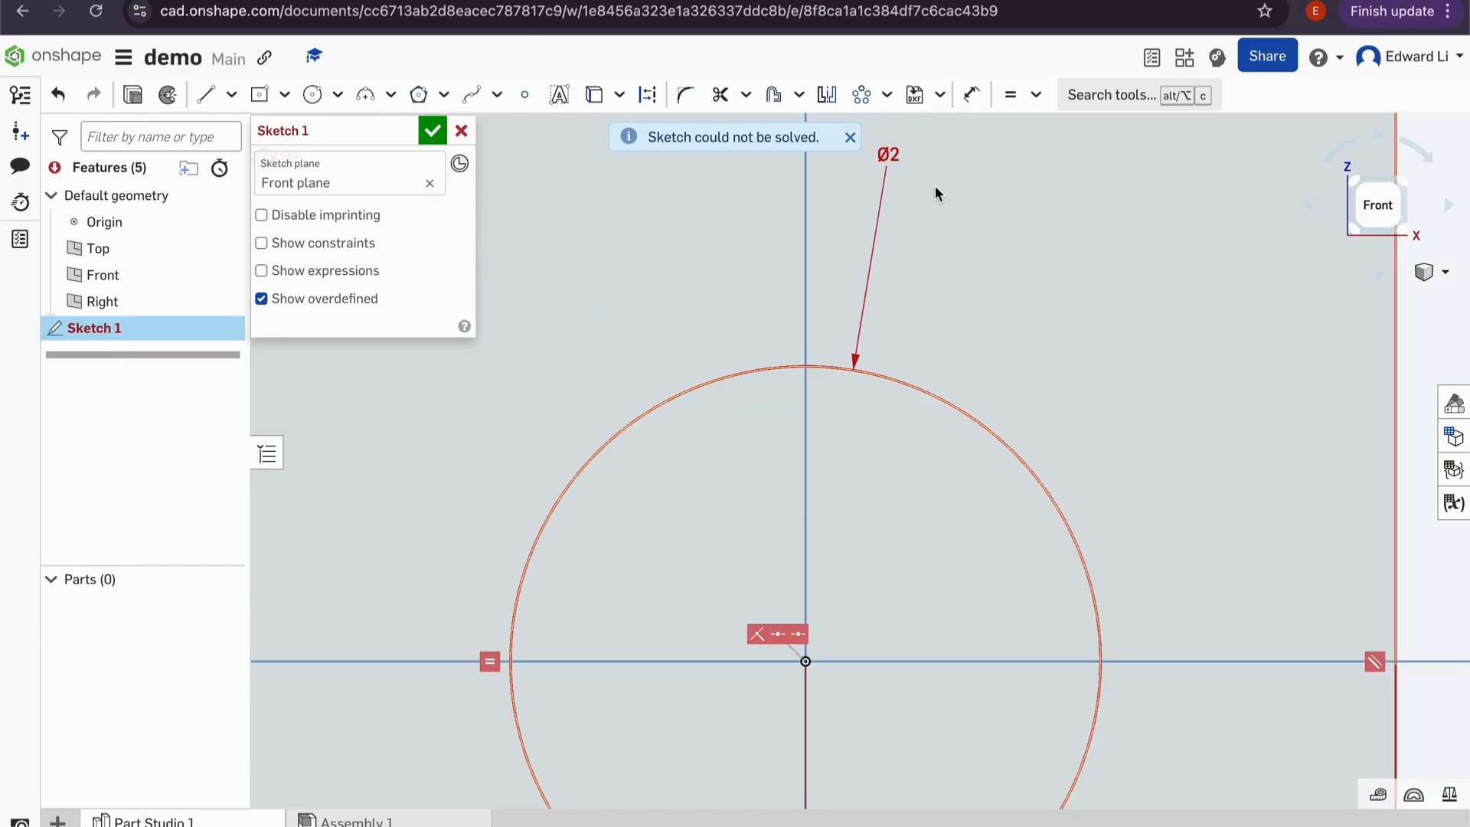
key("ctrl+z")
scroll(939, 188, "down", 3)
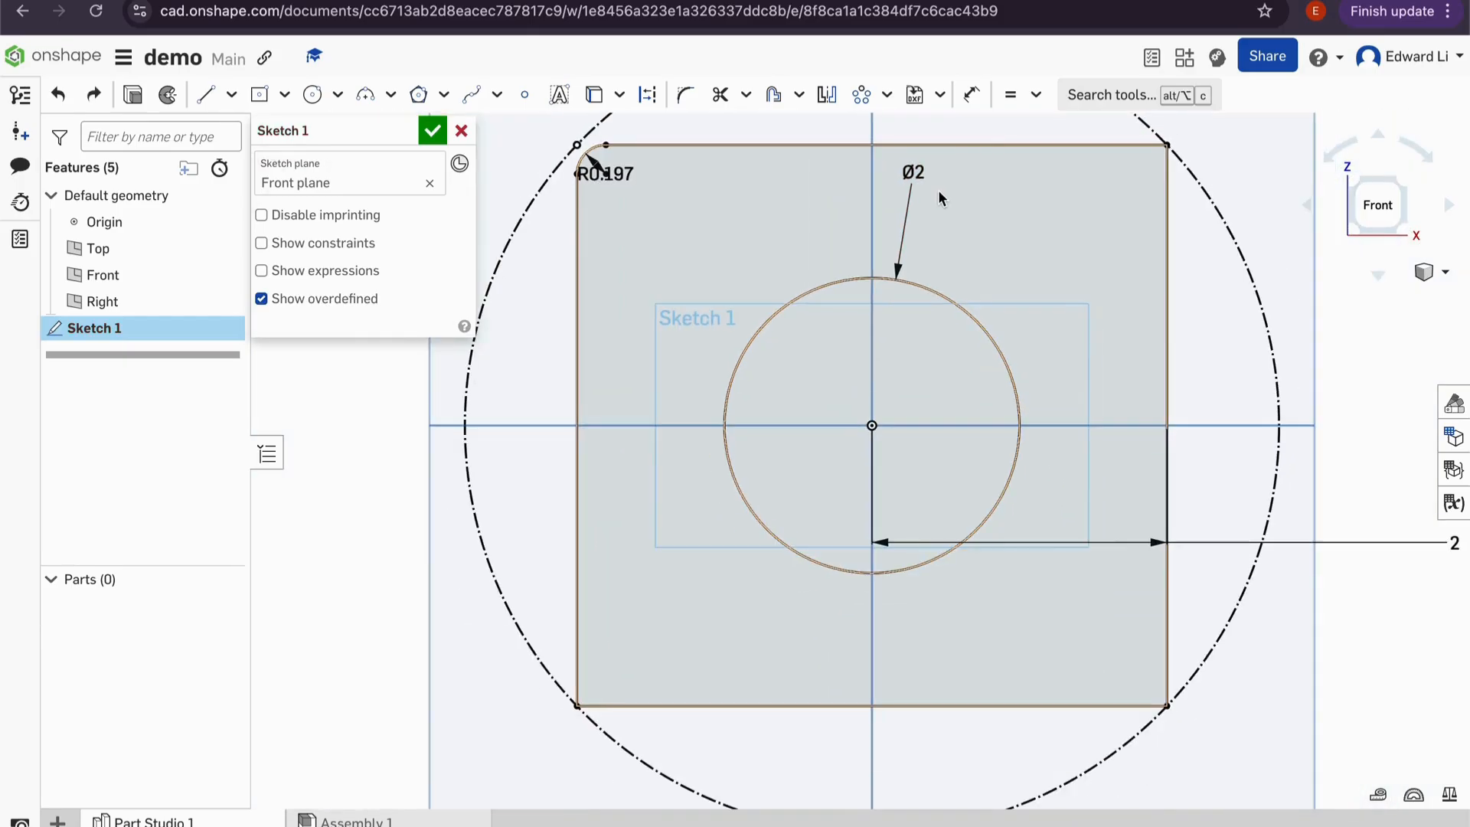
- Try to apply a Tangent constraint between the outer construction circle and the 2 in circle
left_click(1010, 94)
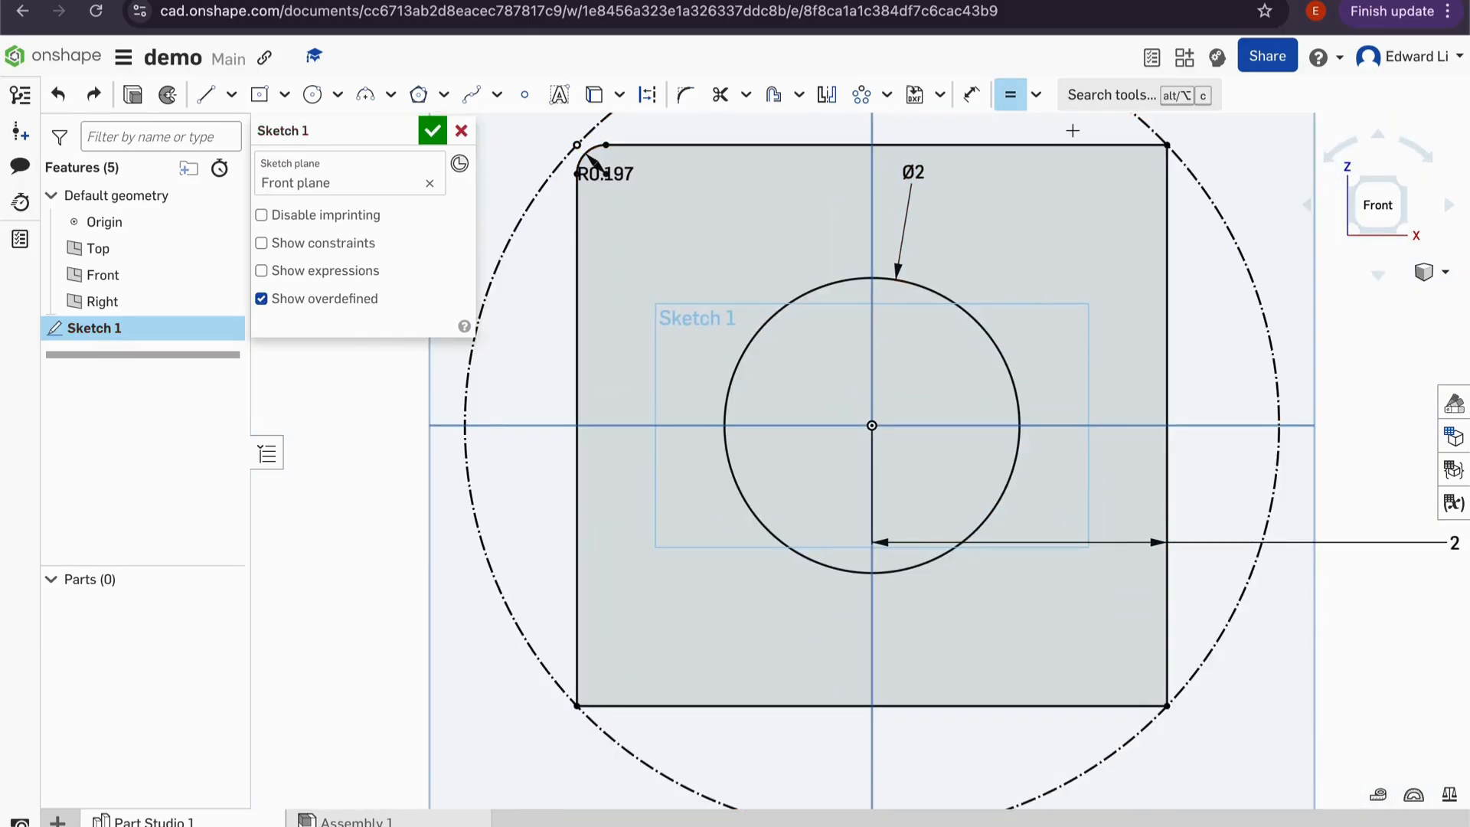
left_click(1037, 95)
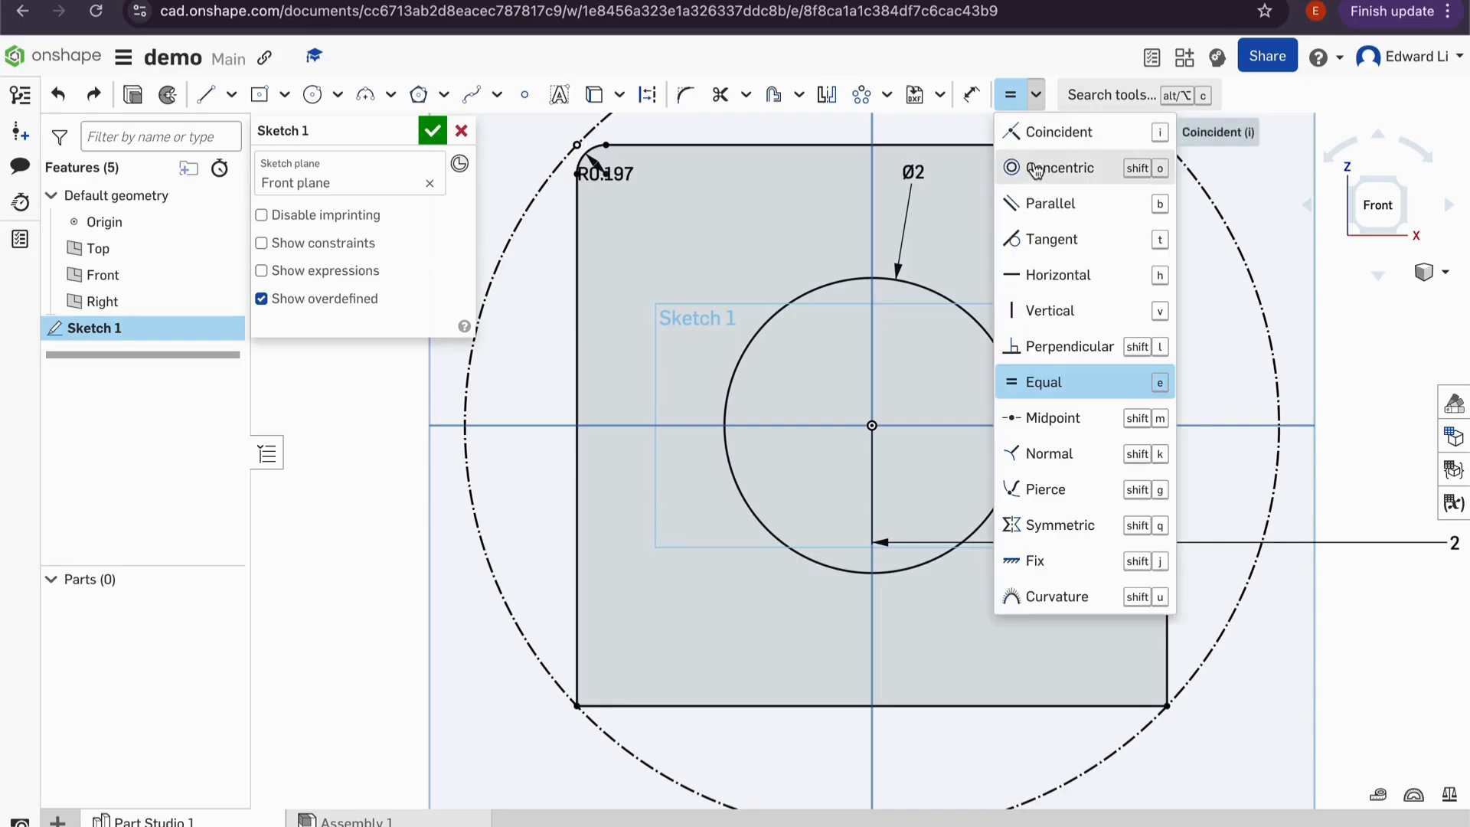
left_click(1066, 240)
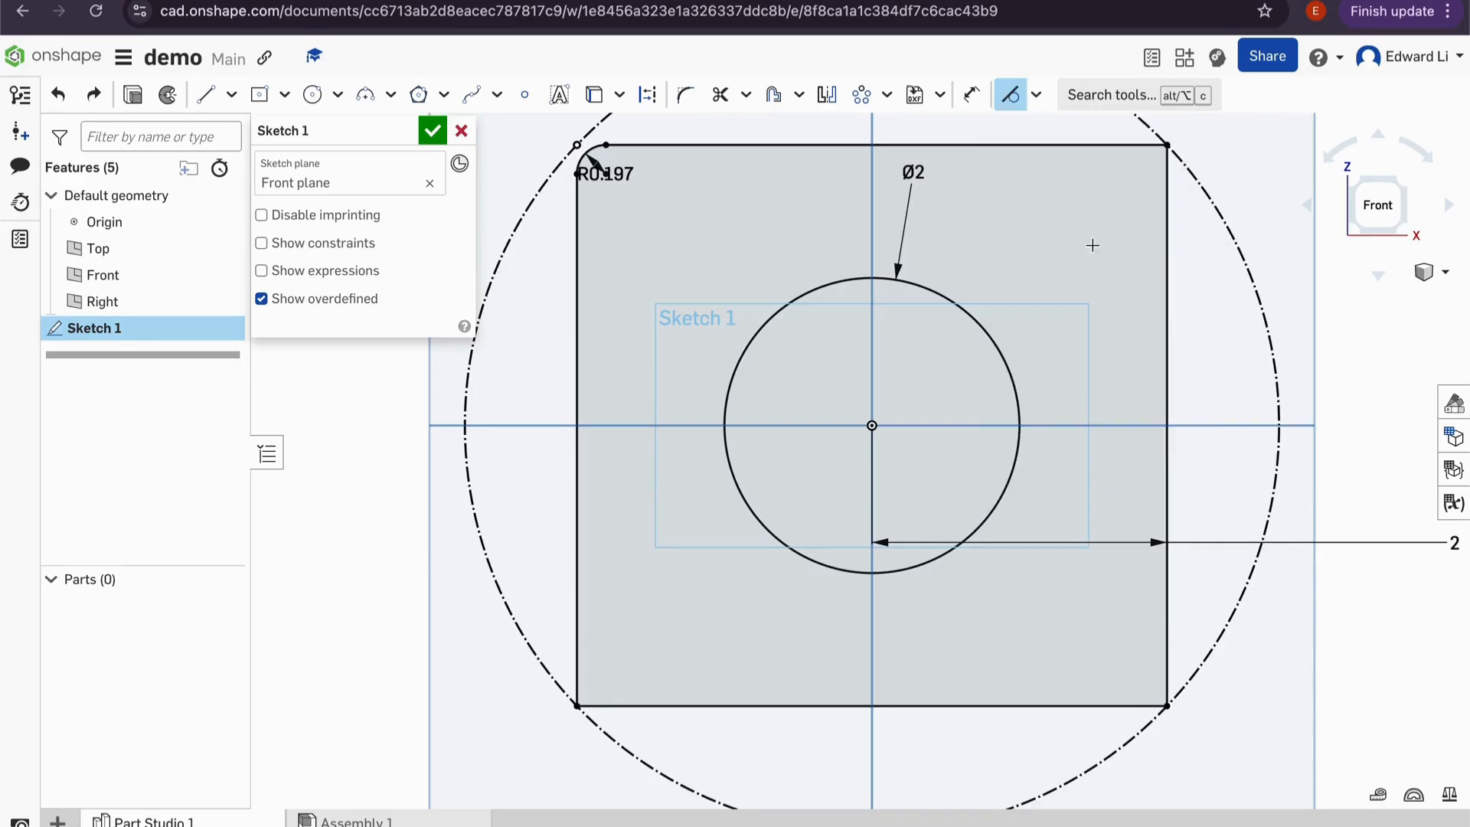
left_click(1233, 236)
left_click(955, 296)
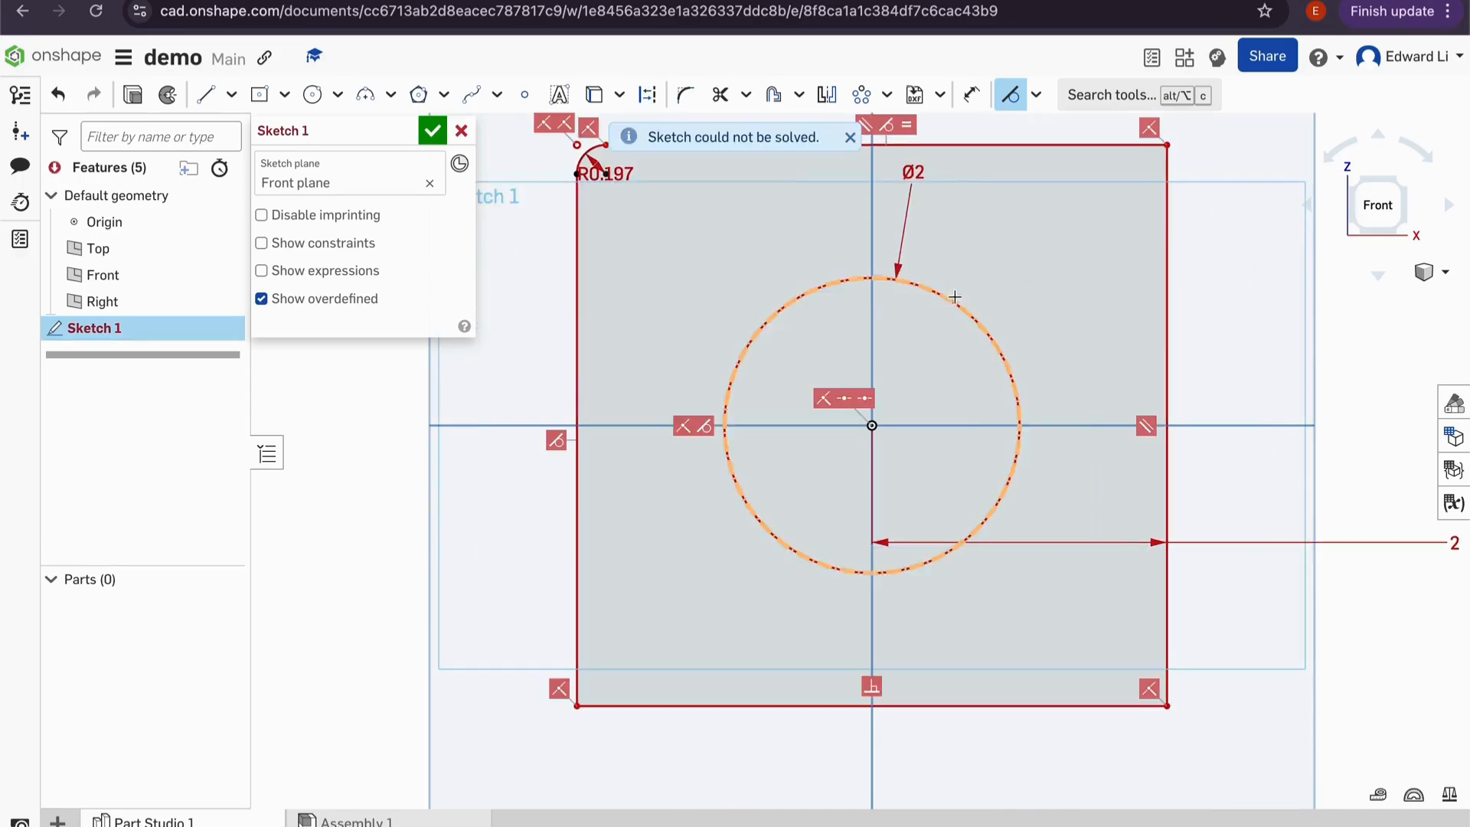
scroll(987, 273, "down", 5)
scroll(988, 264, "up", 1)
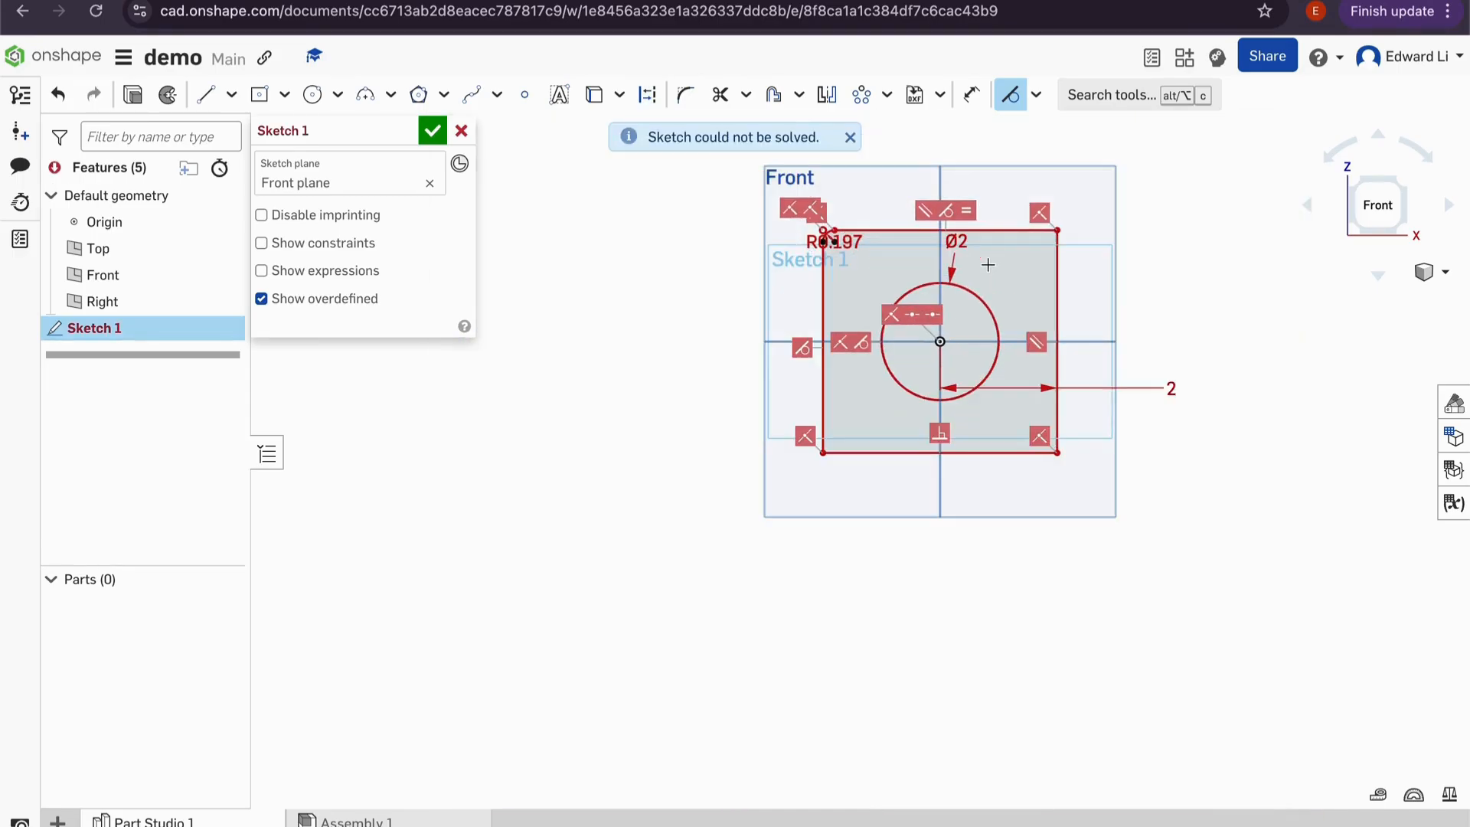
- Undo the Tangent constraint between the outer construction circle and the 2 in circle
scroll(983, 217, "up", 3)
key("ctrl+z")
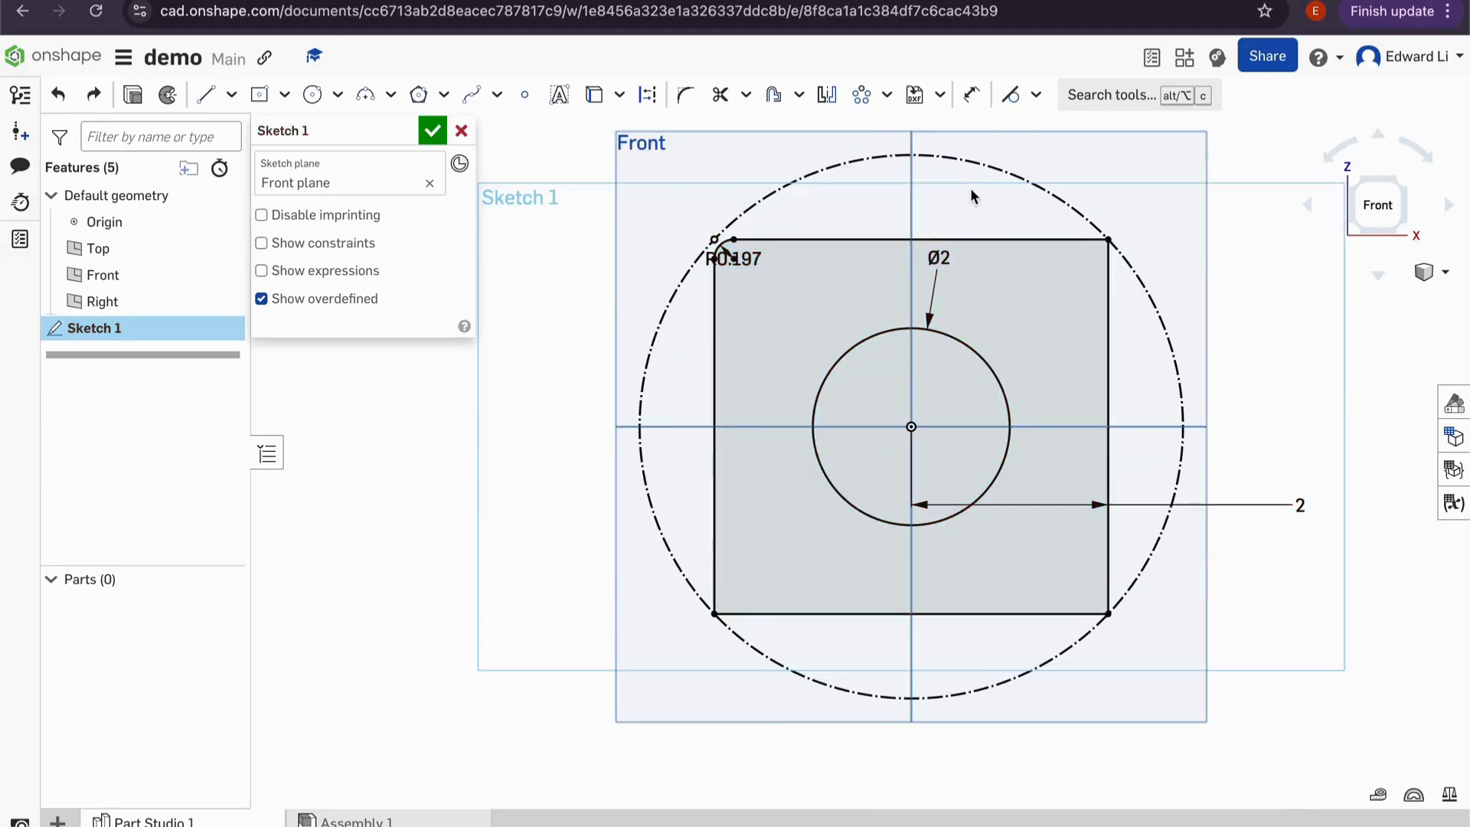
- Try to apply a Tangent constraint between the square's right edge and the 2 in circle, and delete that constraint
left_click(1012, 104)
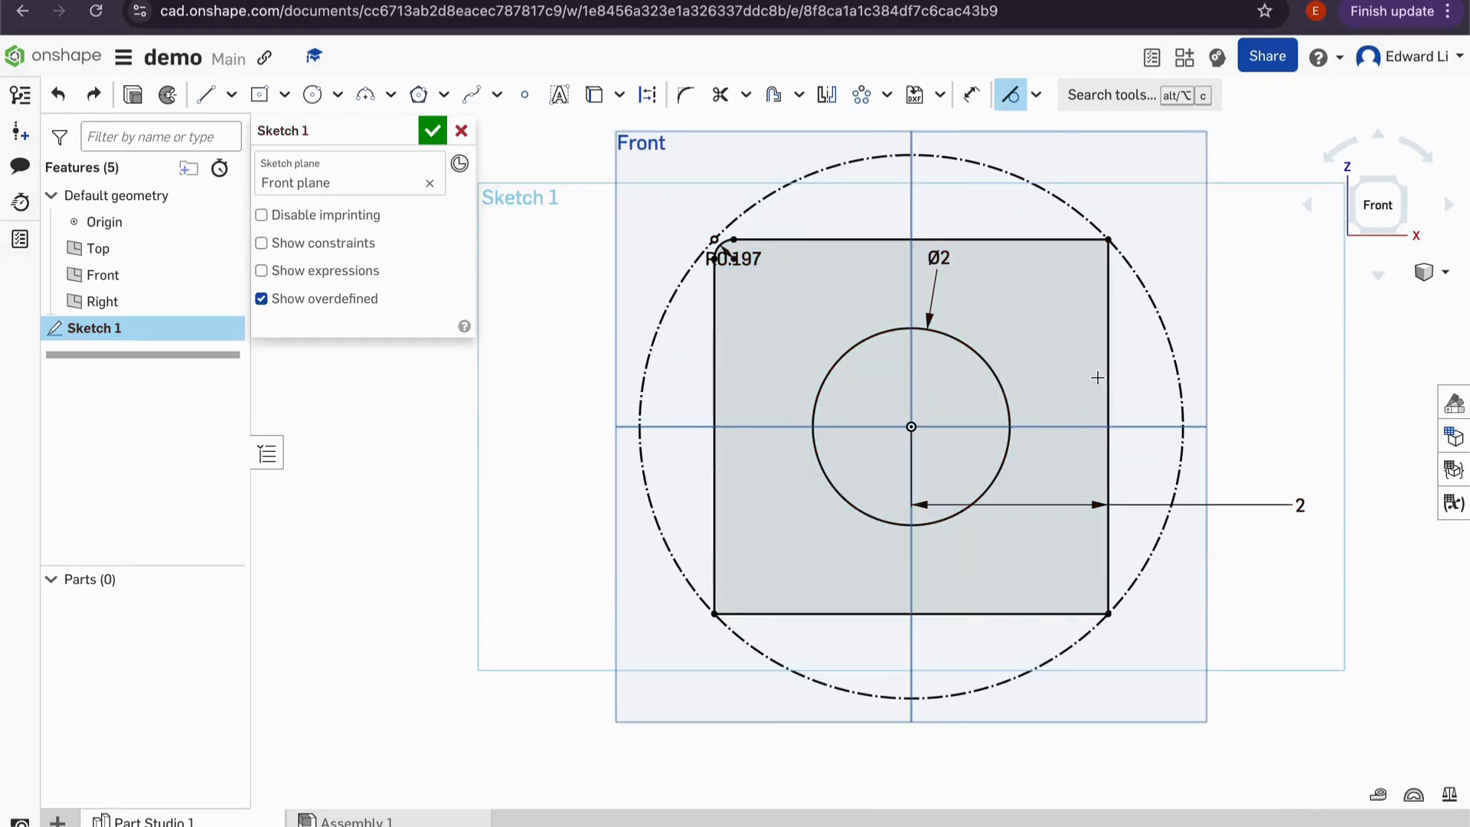
left_click(1107, 417)
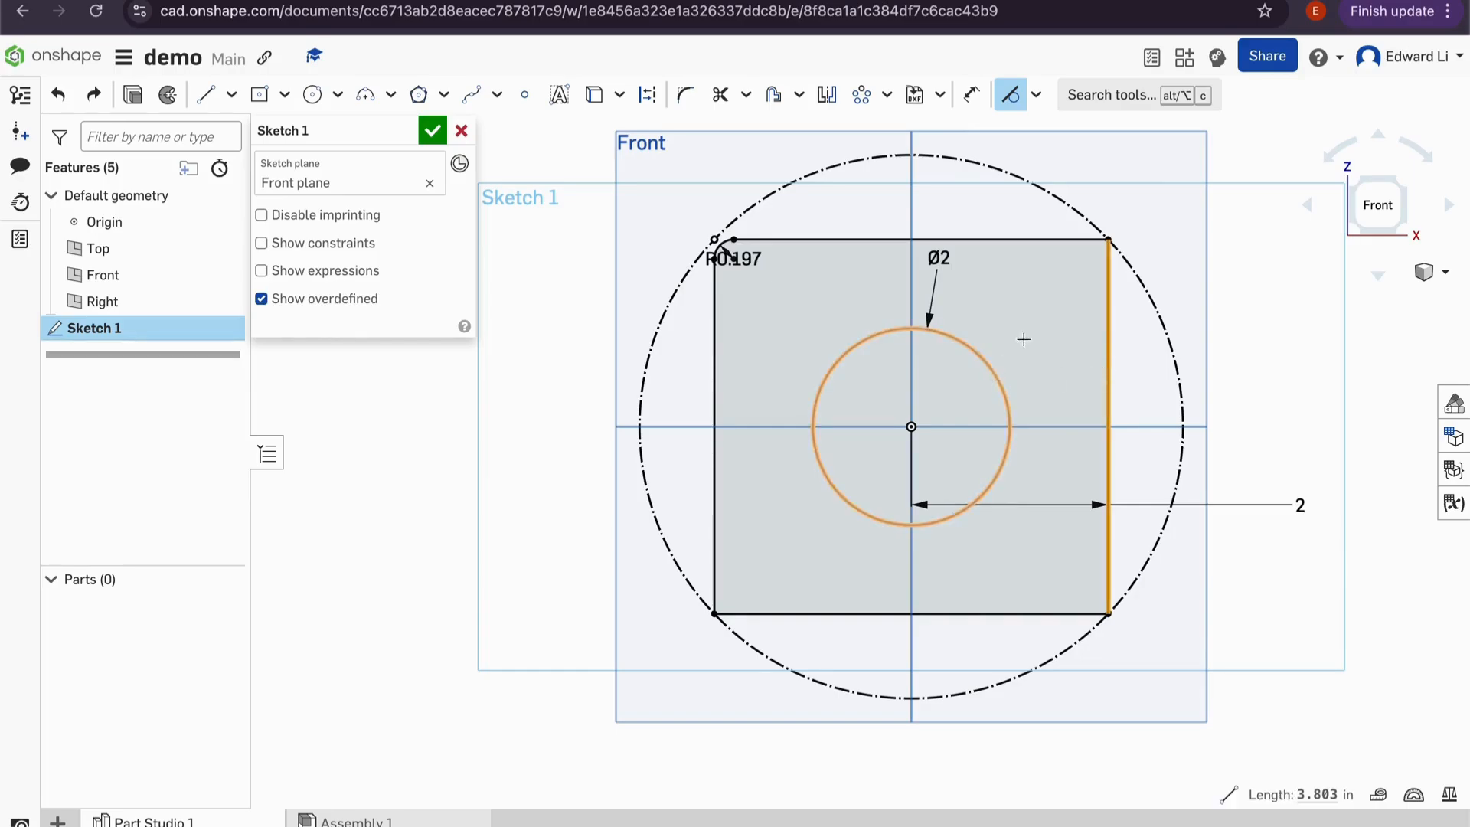
left_click(992, 376)
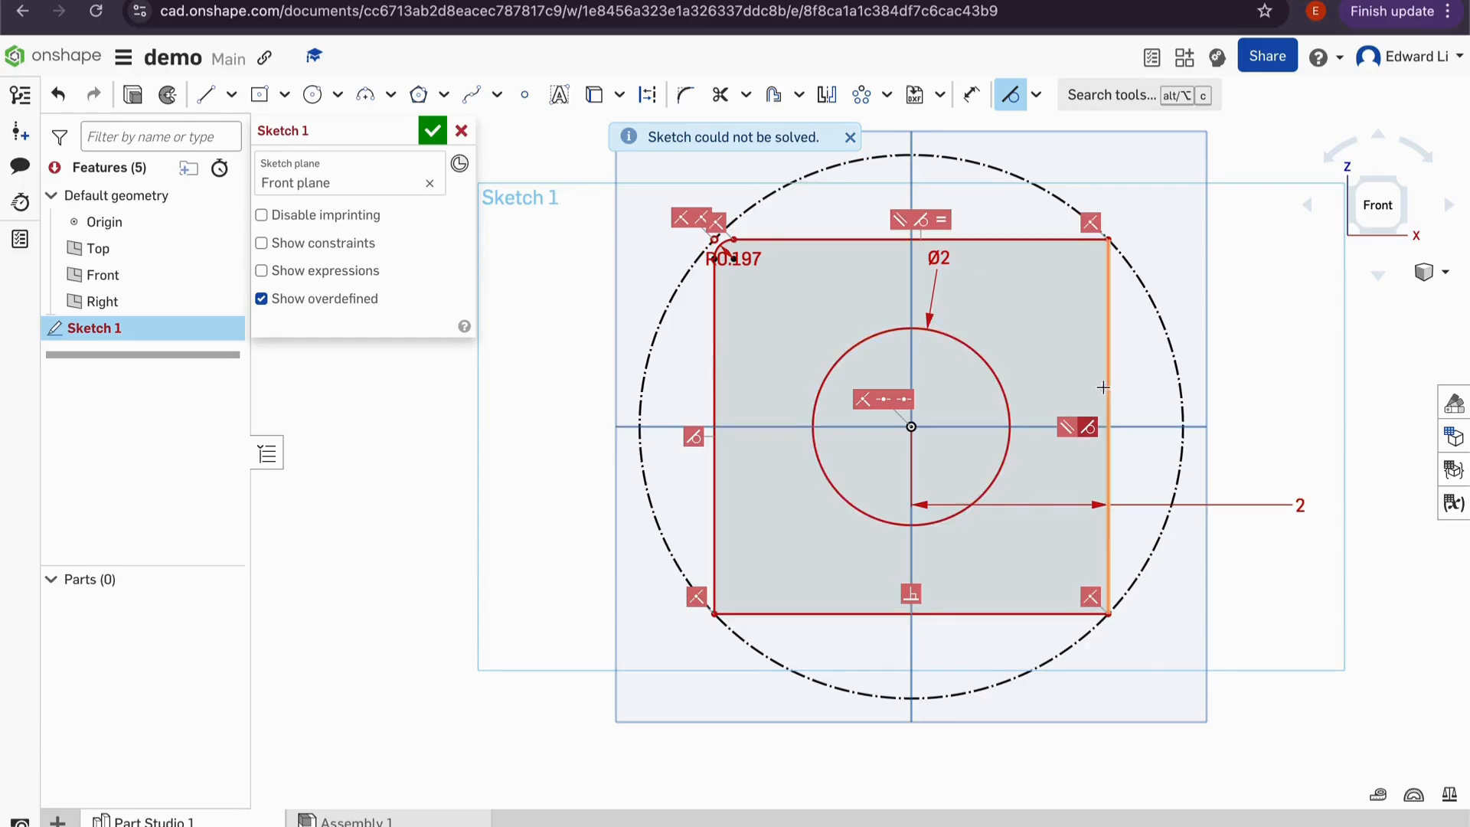
left_click(1087, 427)
key("Delete")
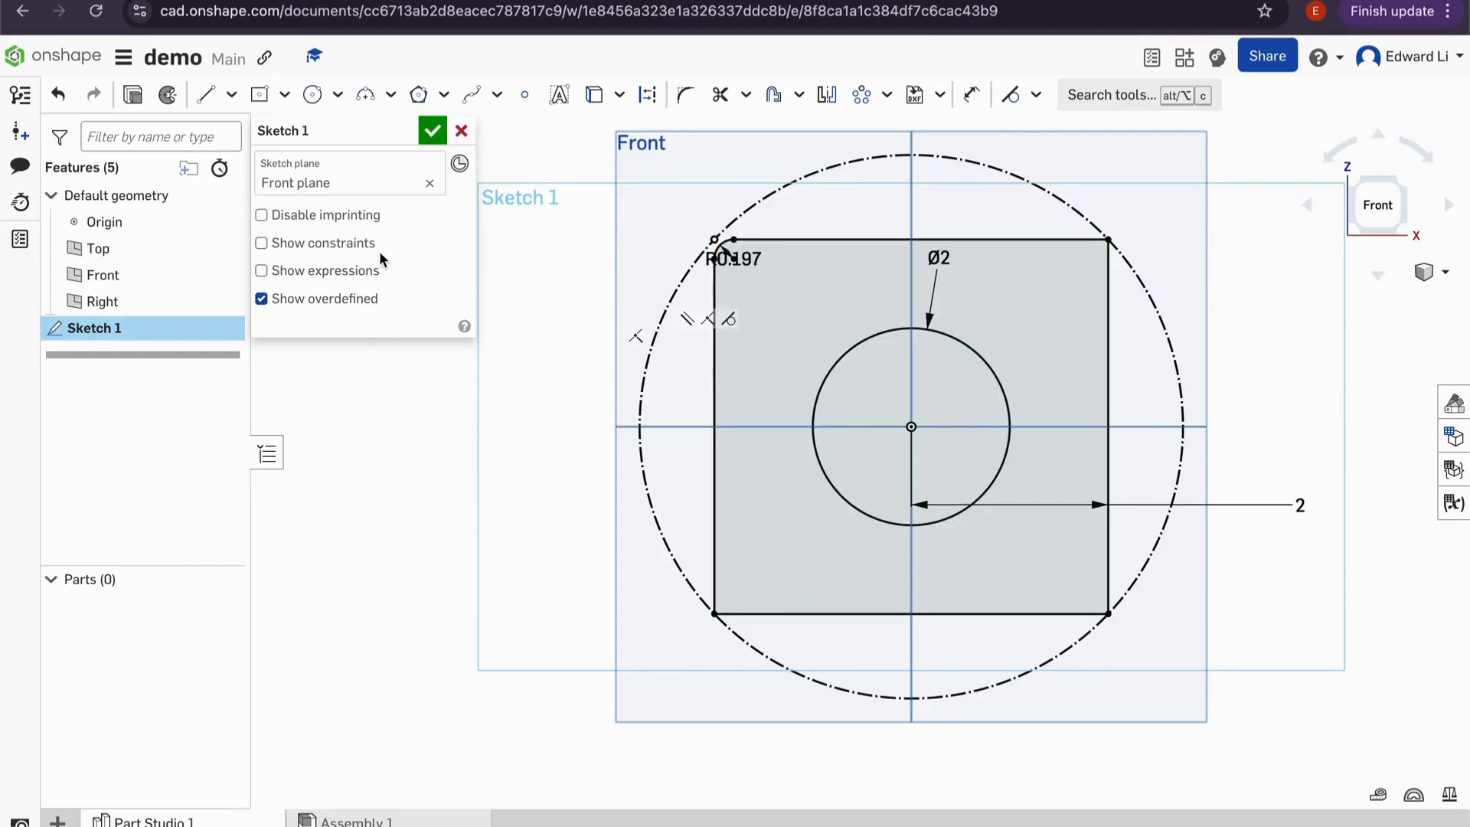
- Turn the display of all sketch constraints on and off again, and finish Sketch 1
left_click(322, 243)
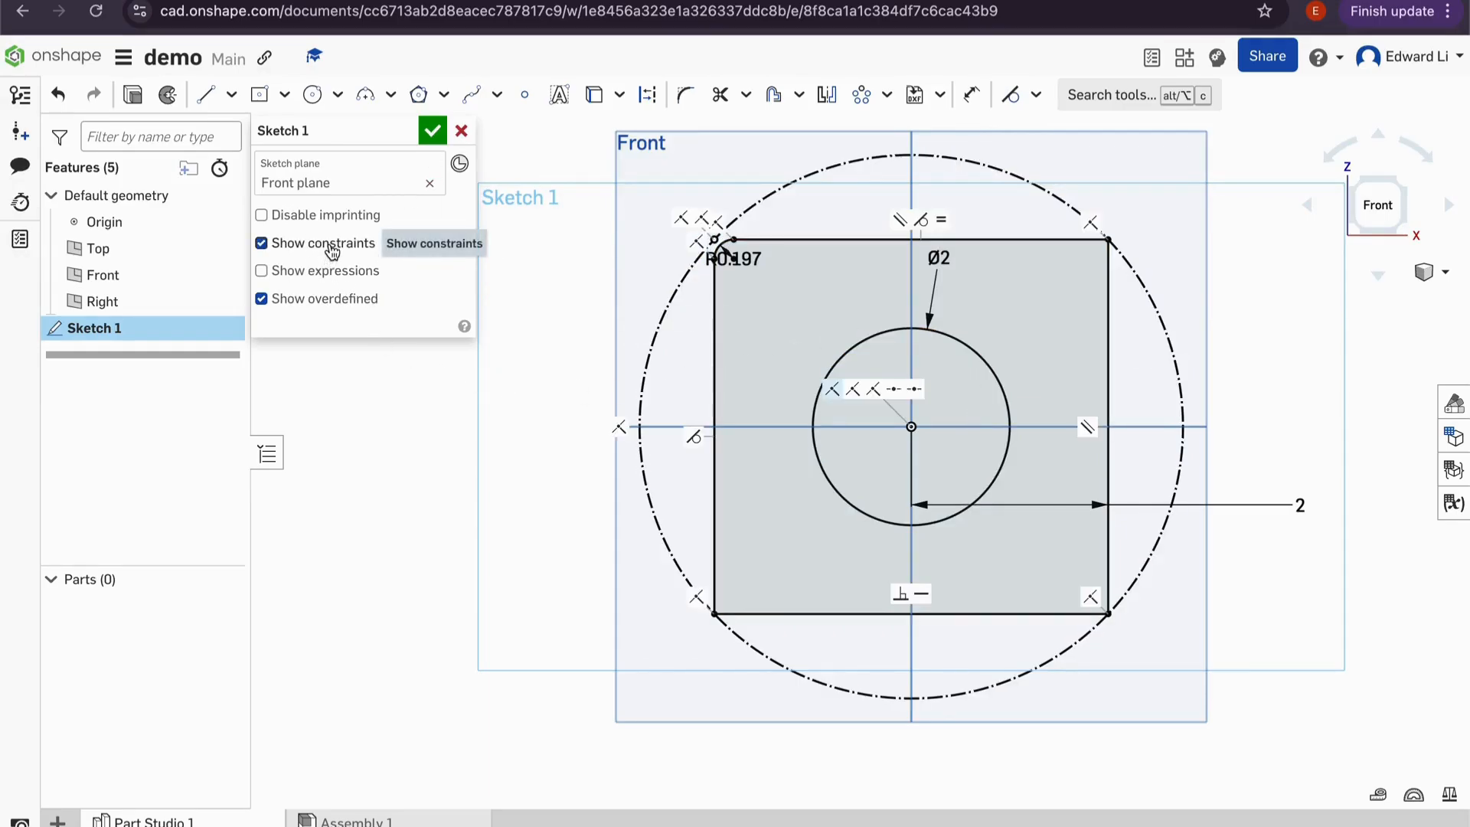
left_click(262, 245)
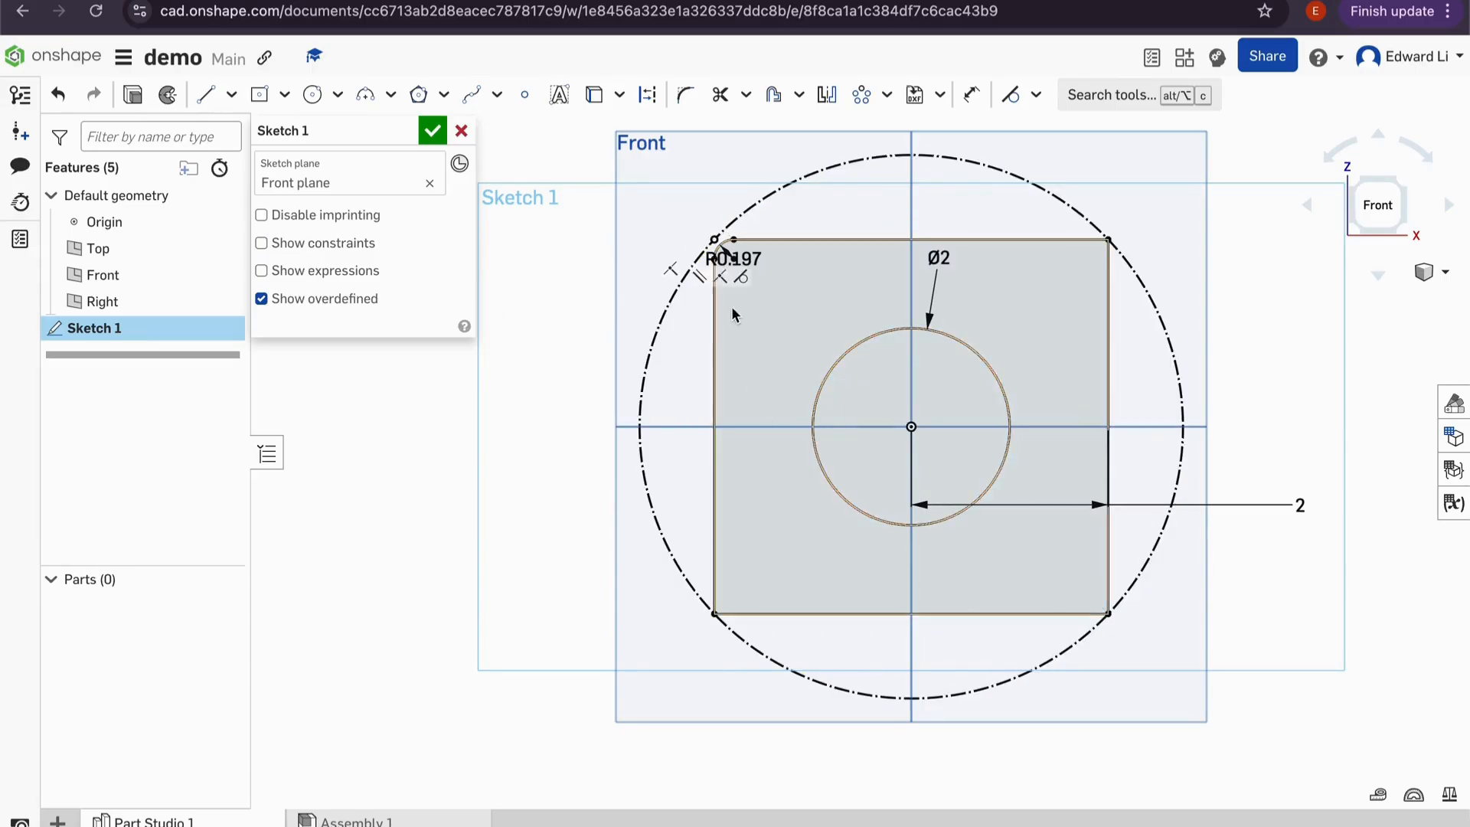
left_click(433, 134)
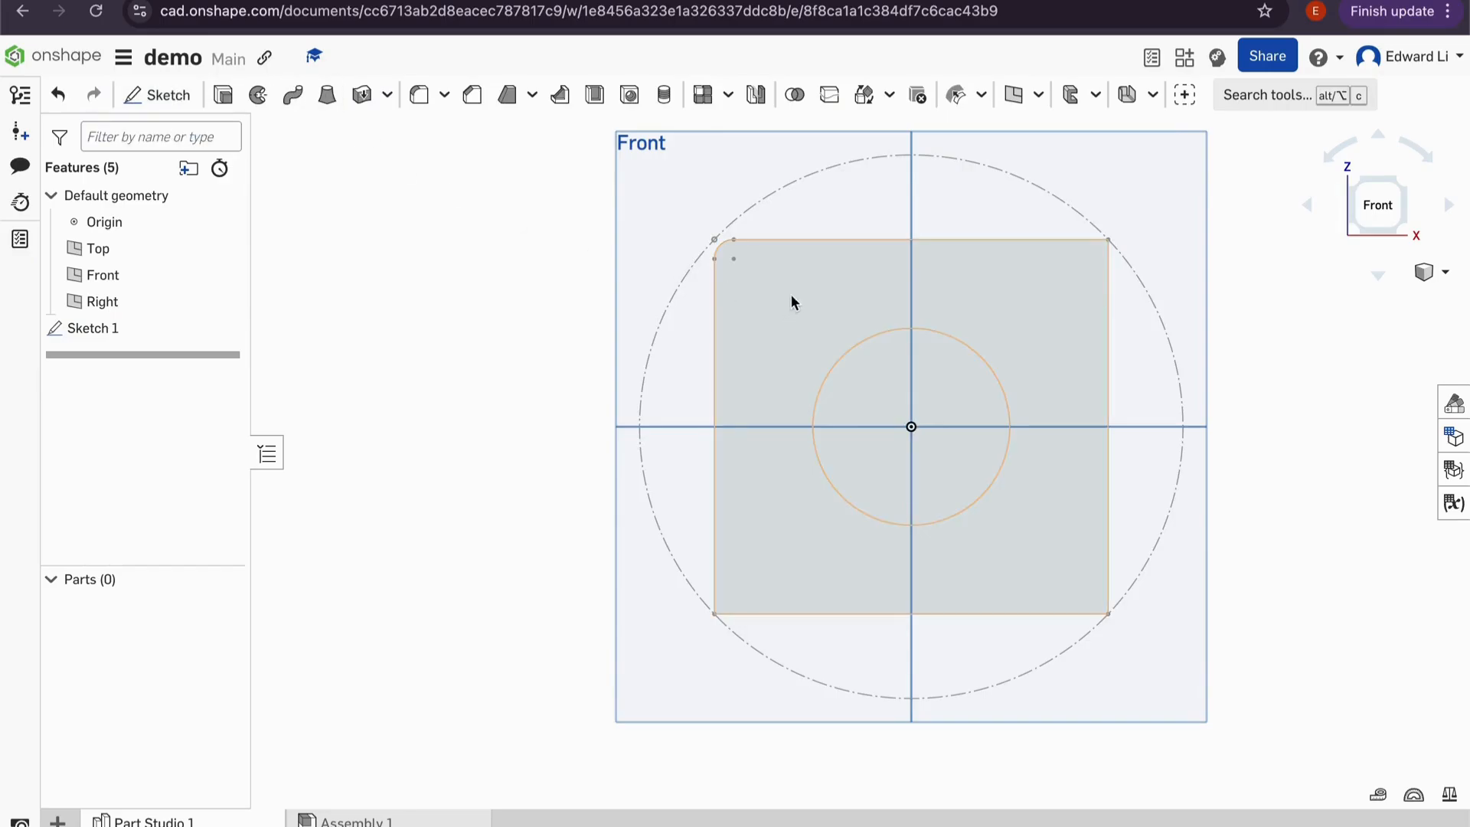
- Extrude the square region around the circle in Sketch 1 as a new solid to a depth of 3.33 in
left_click(222, 95)
left_click(903, 287)
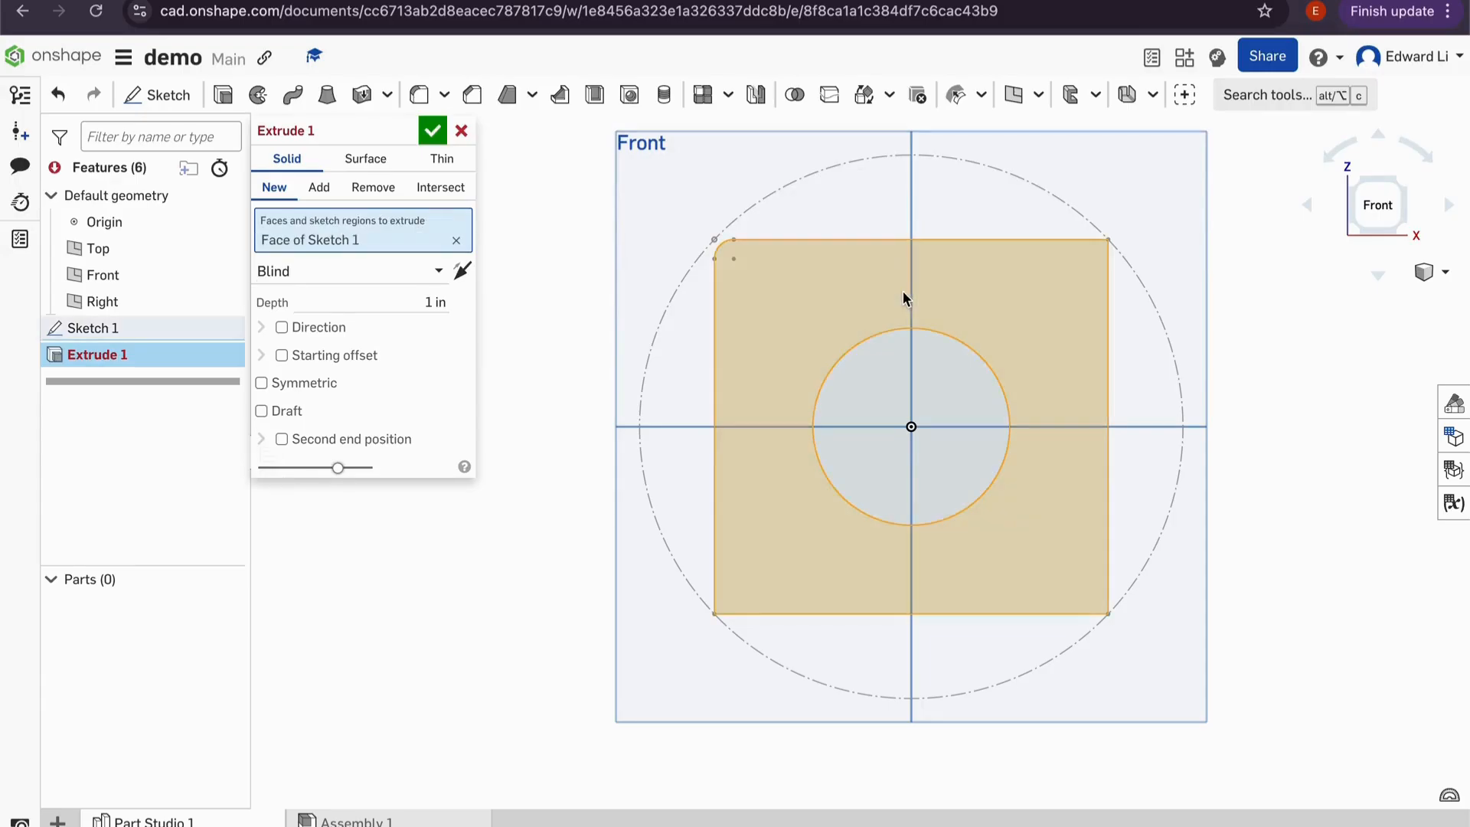
right_click_drag(902, 291, 850, 301)
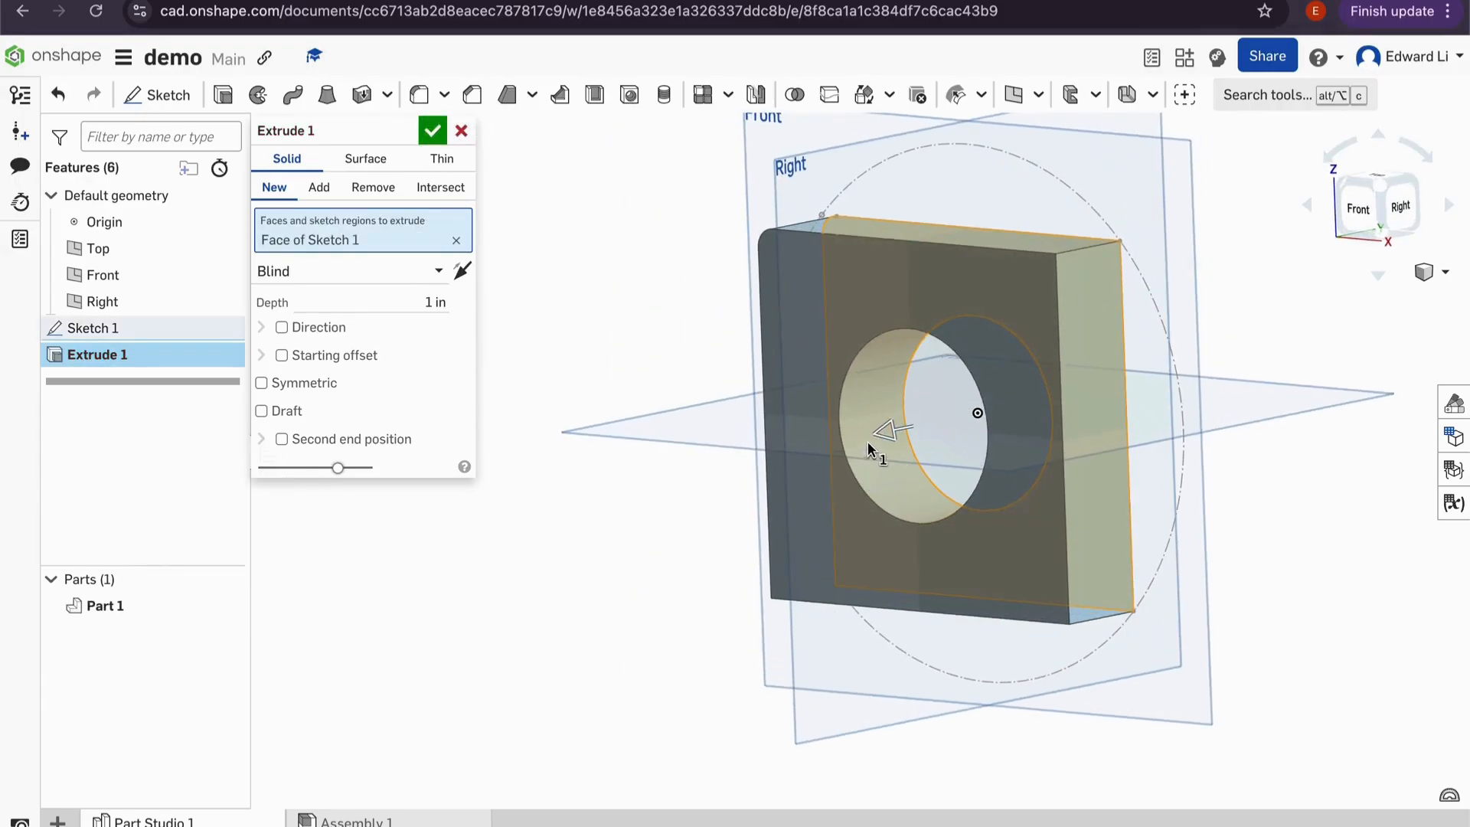
mouse_move(866, 441)
left_mouse_down()
mouse_move(600, 498)
mouse_move(731, 421)
left_mouse_up()
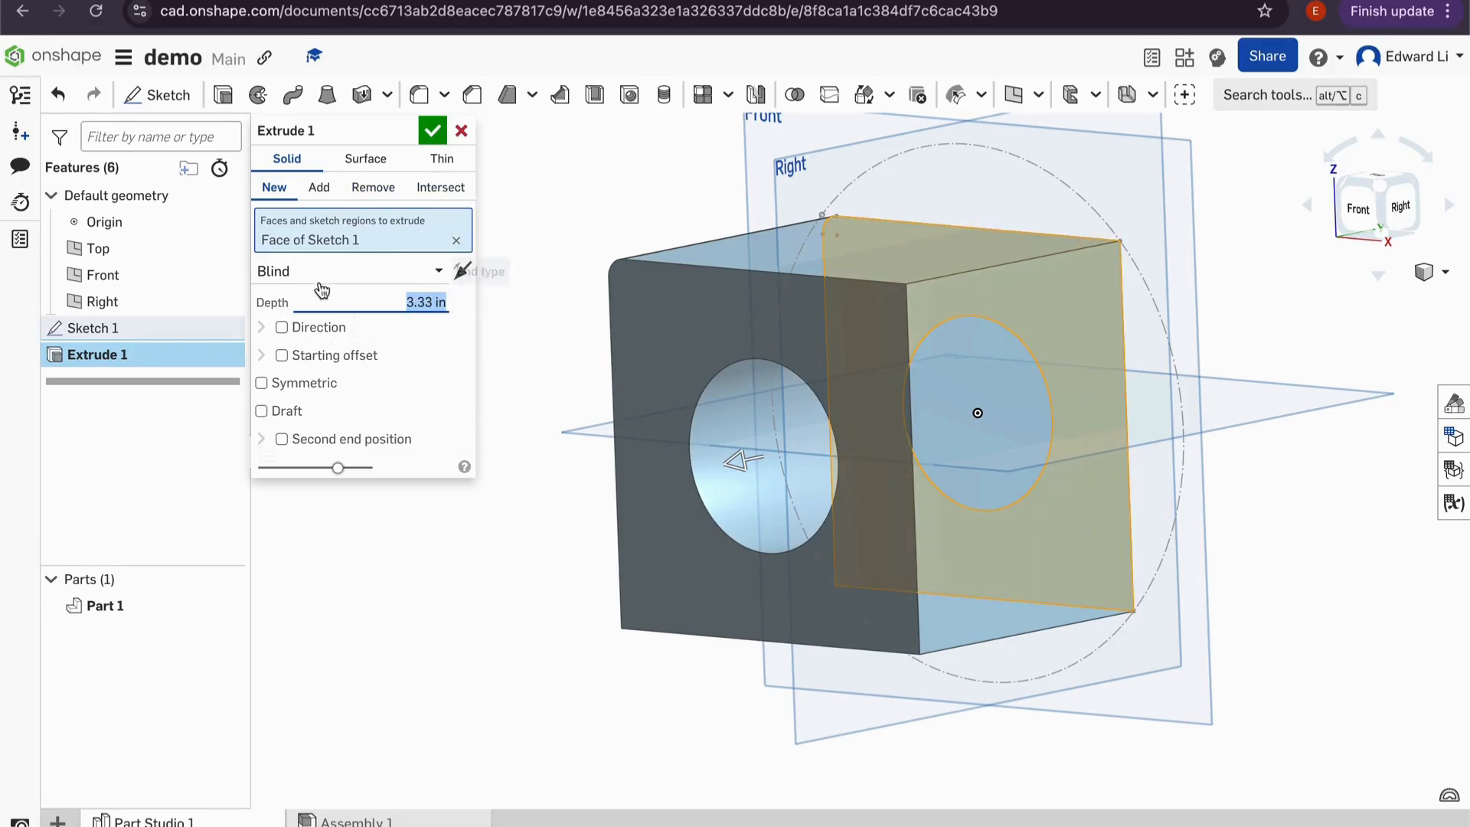
- Try the extrusion's Symmetric, Direction and opposite-direction options, review the end types and keep Blind
left_click(302, 385)
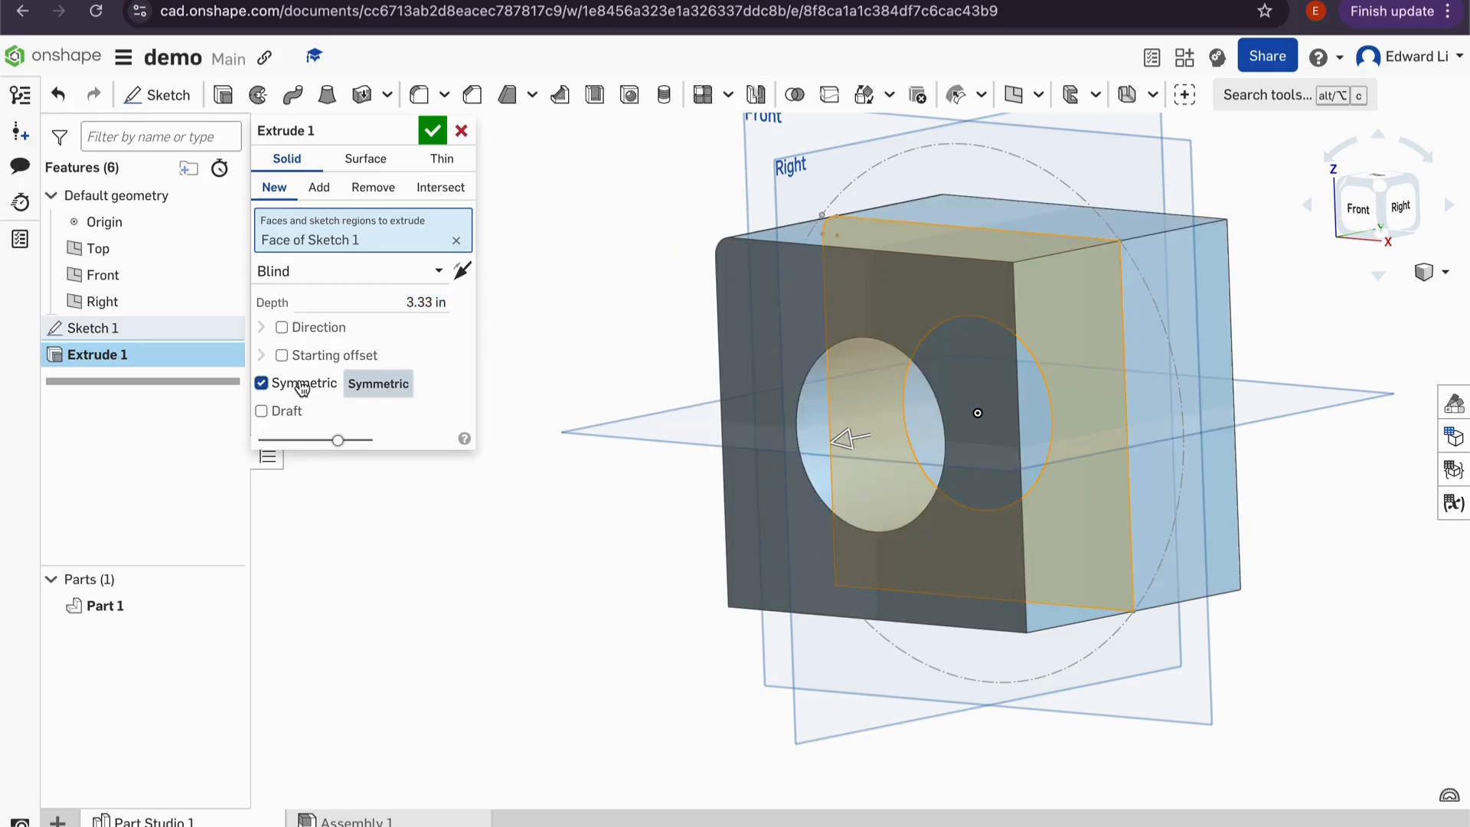
left_click(302, 385)
left_click(307, 329)
left_click(310, 336)
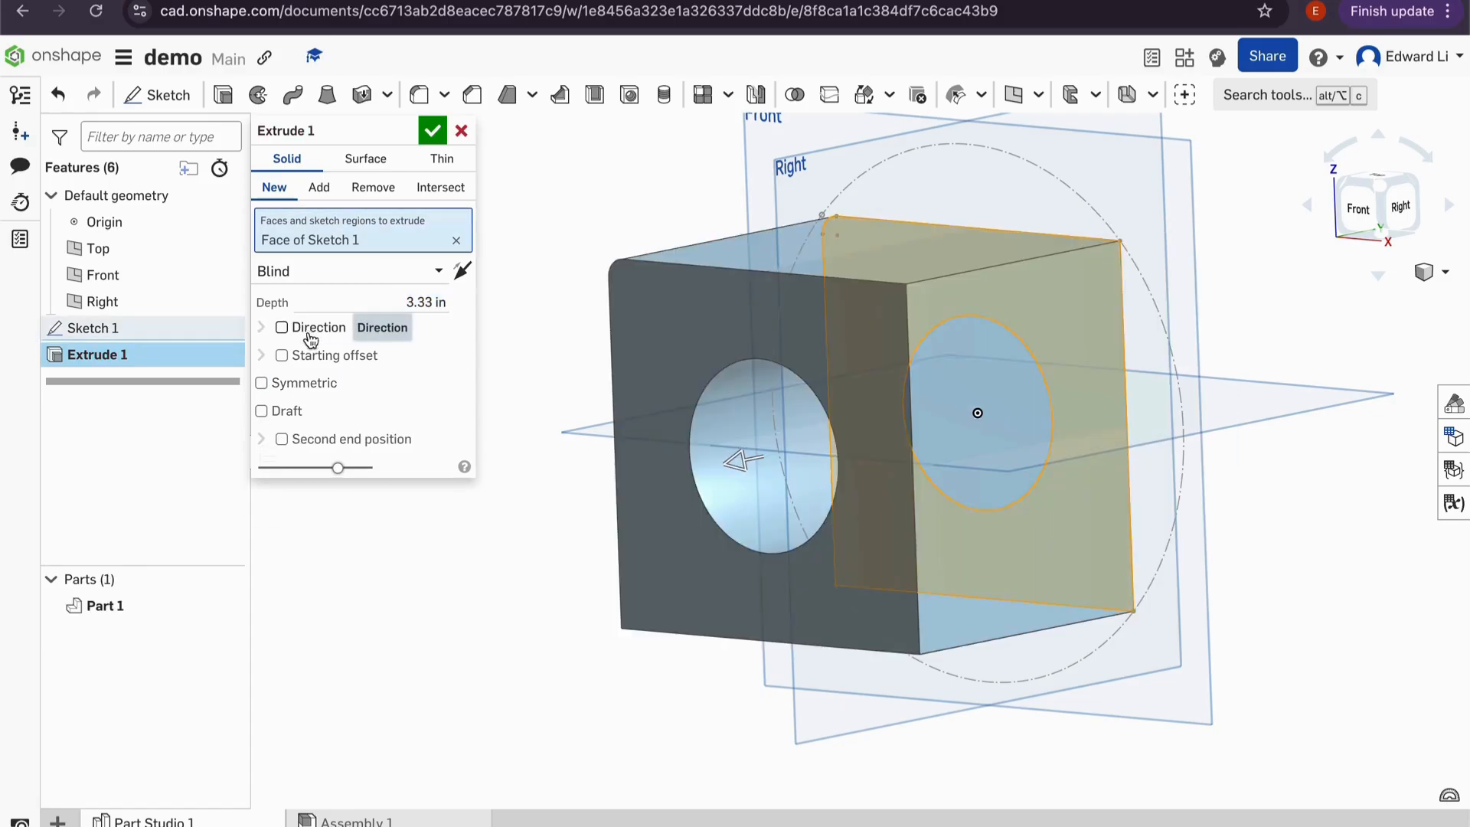
left_click(310, 337)
left_click(314, 329)
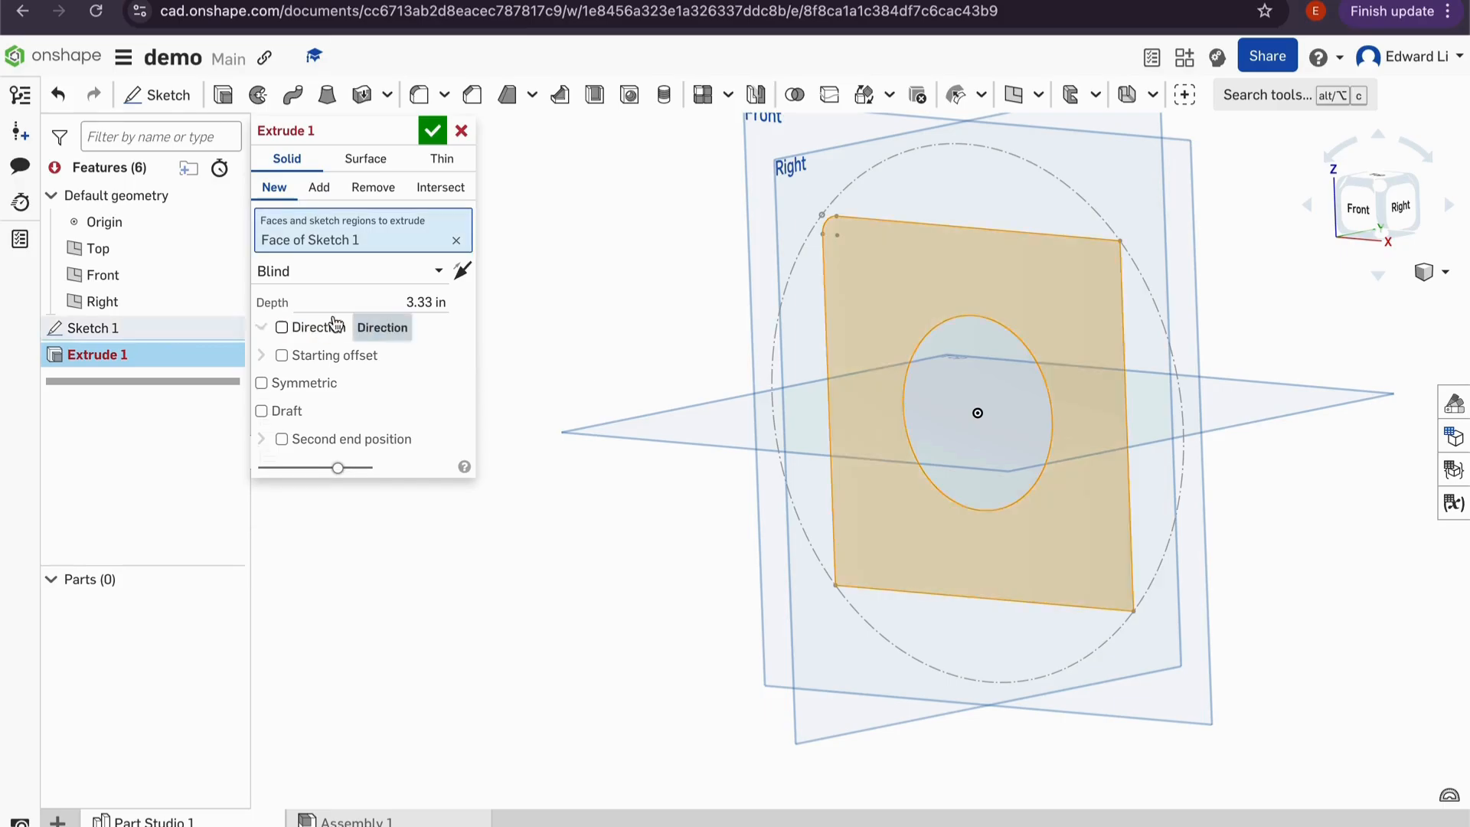
left_click(463, 271)
left_click(462, 271)
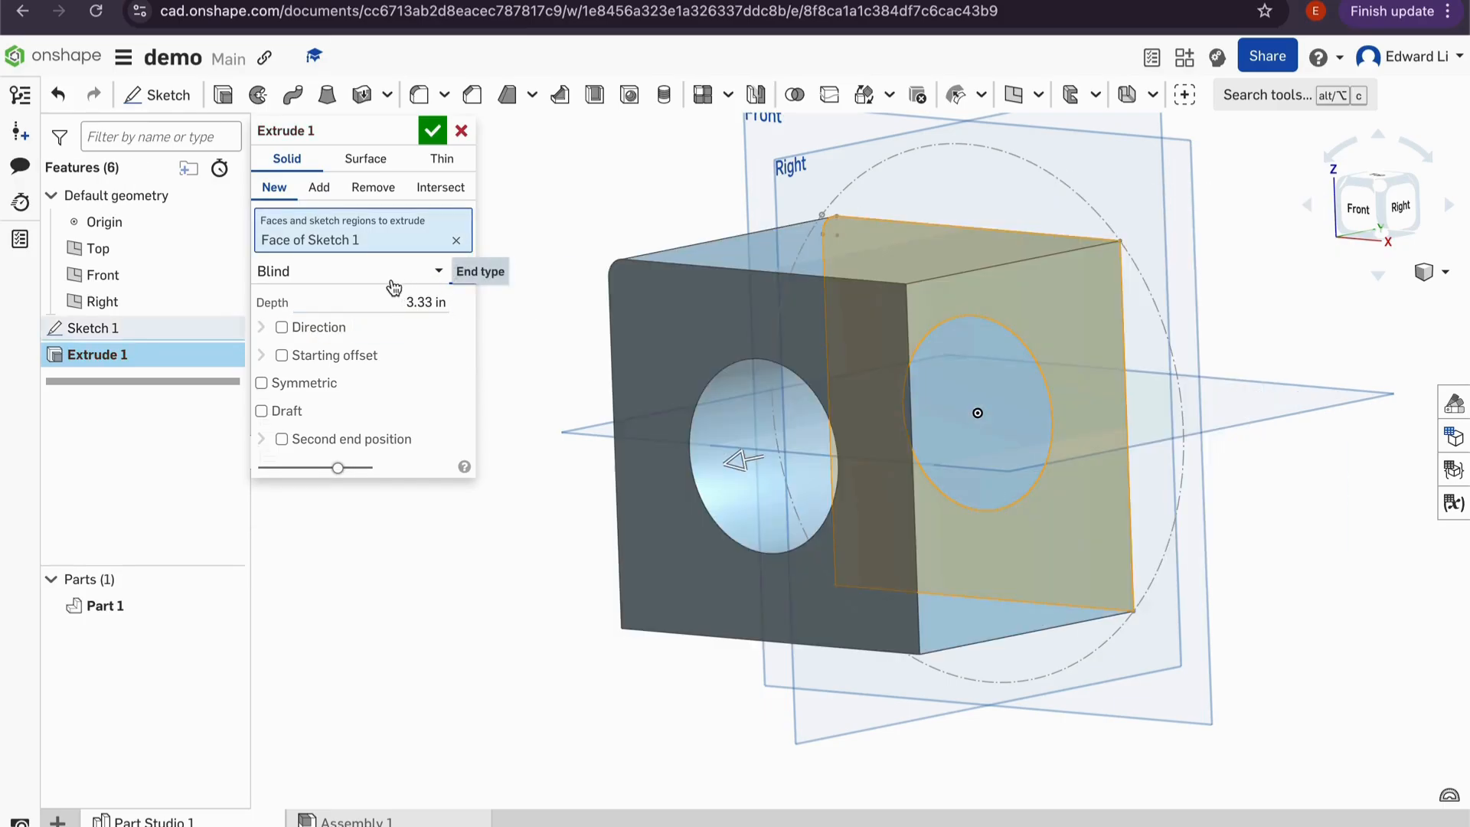
left_click(389, 273)
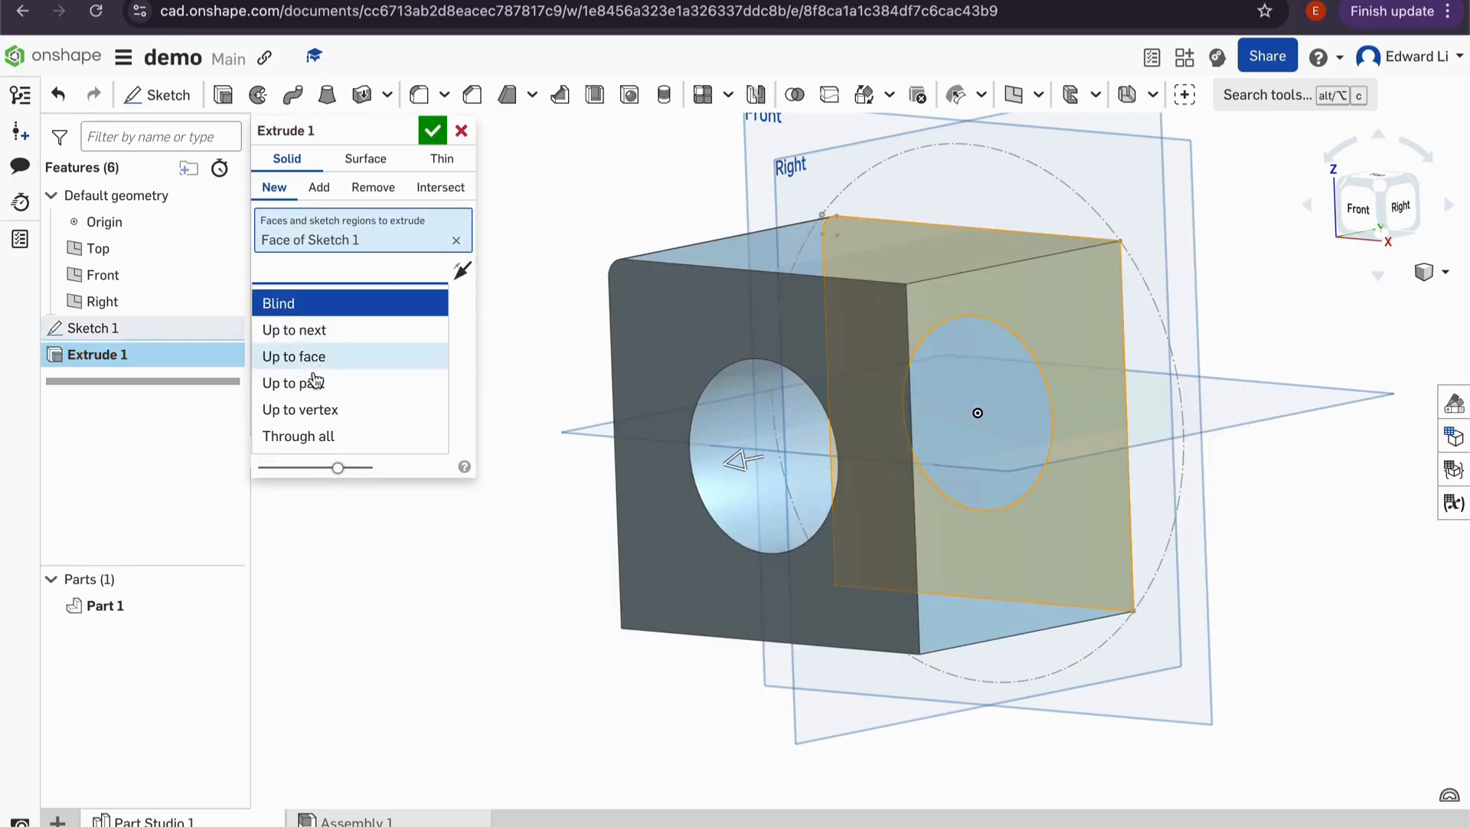
left_click(356, 304)
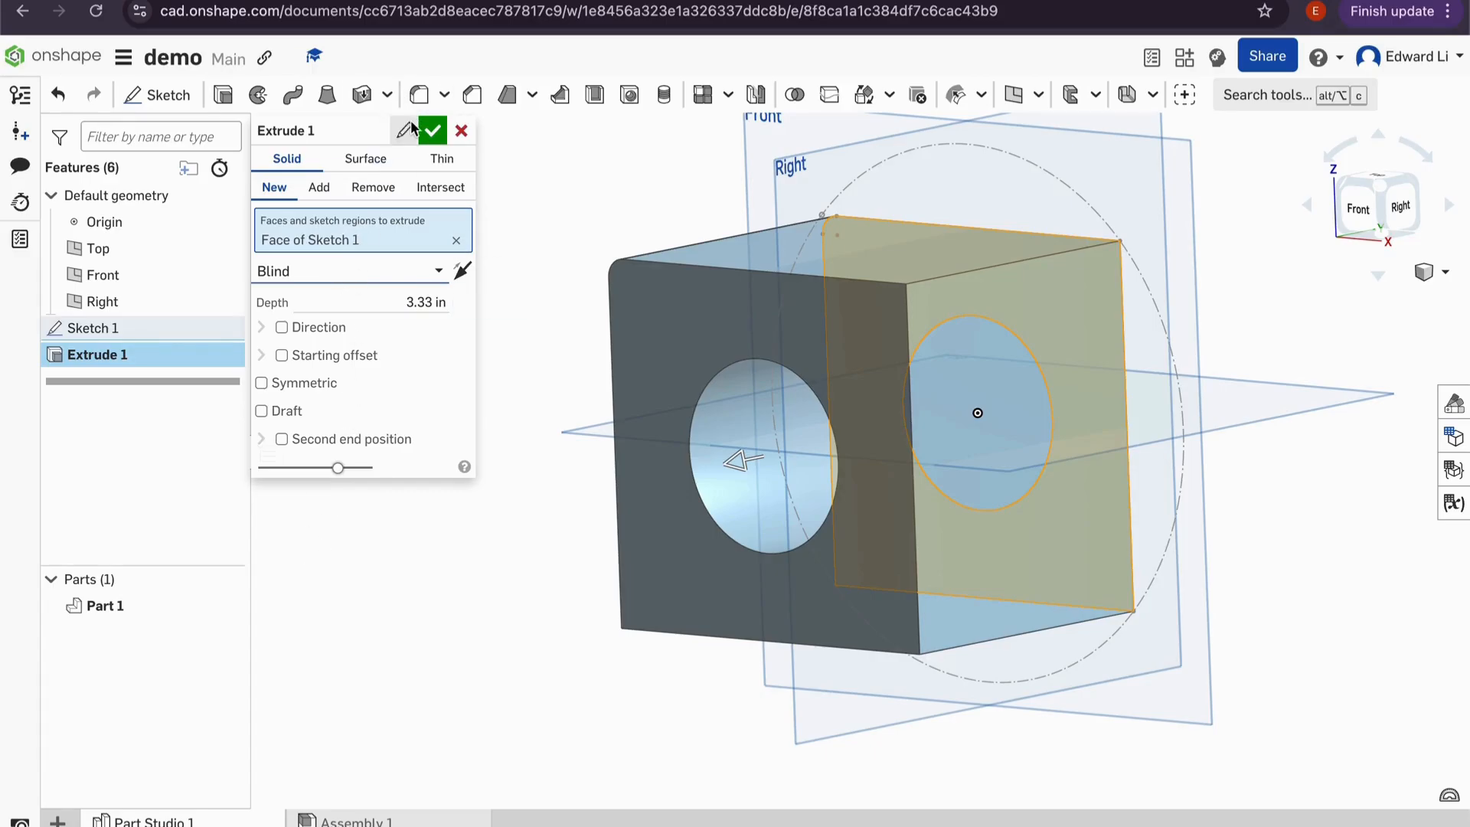
- Confirm the blind extrusion of the square region around the hole
left_click(433, 132)
right_click_drag(637, 231, 646, 220)
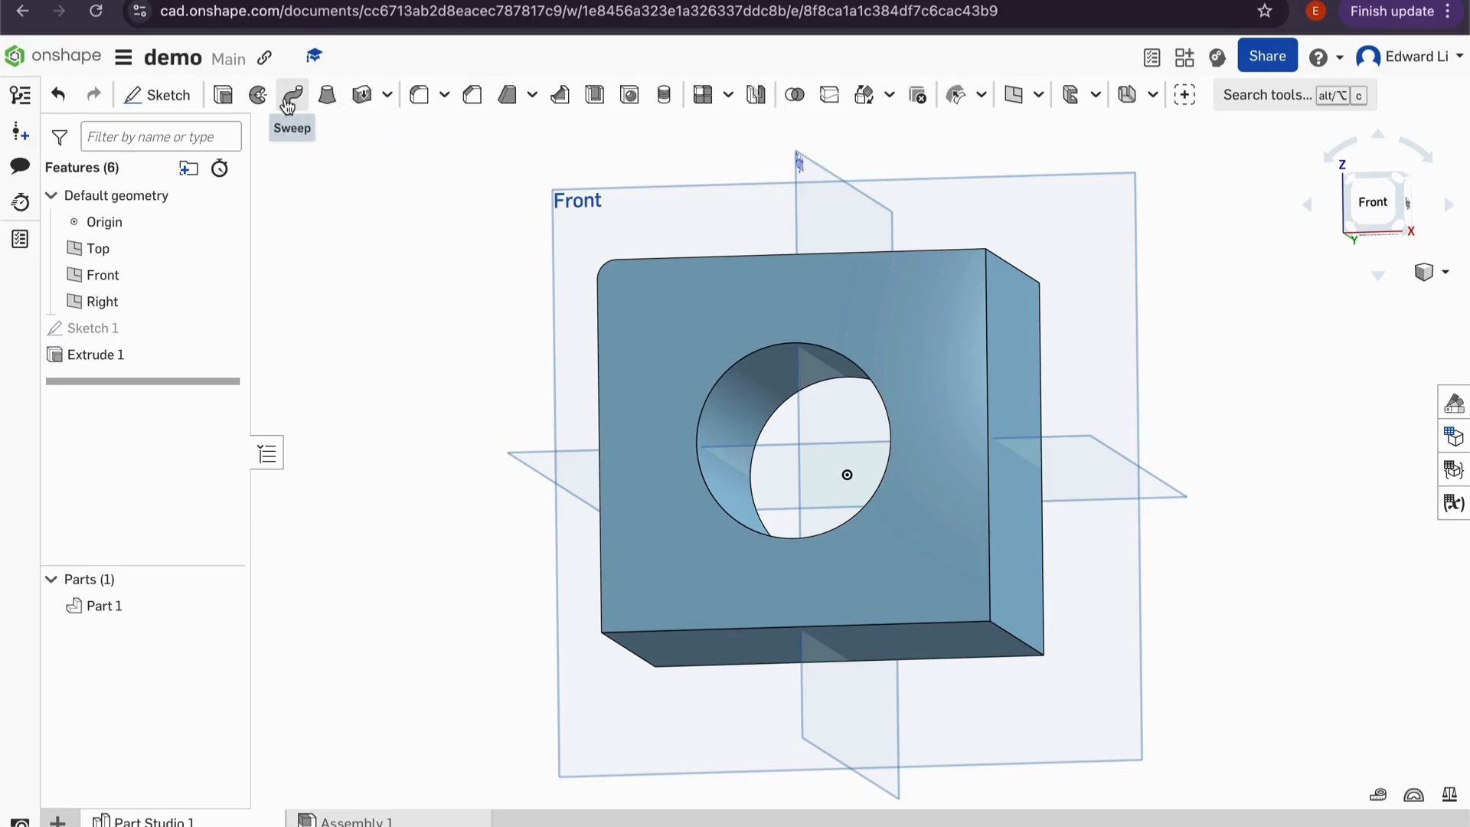
left_click(327, 95)
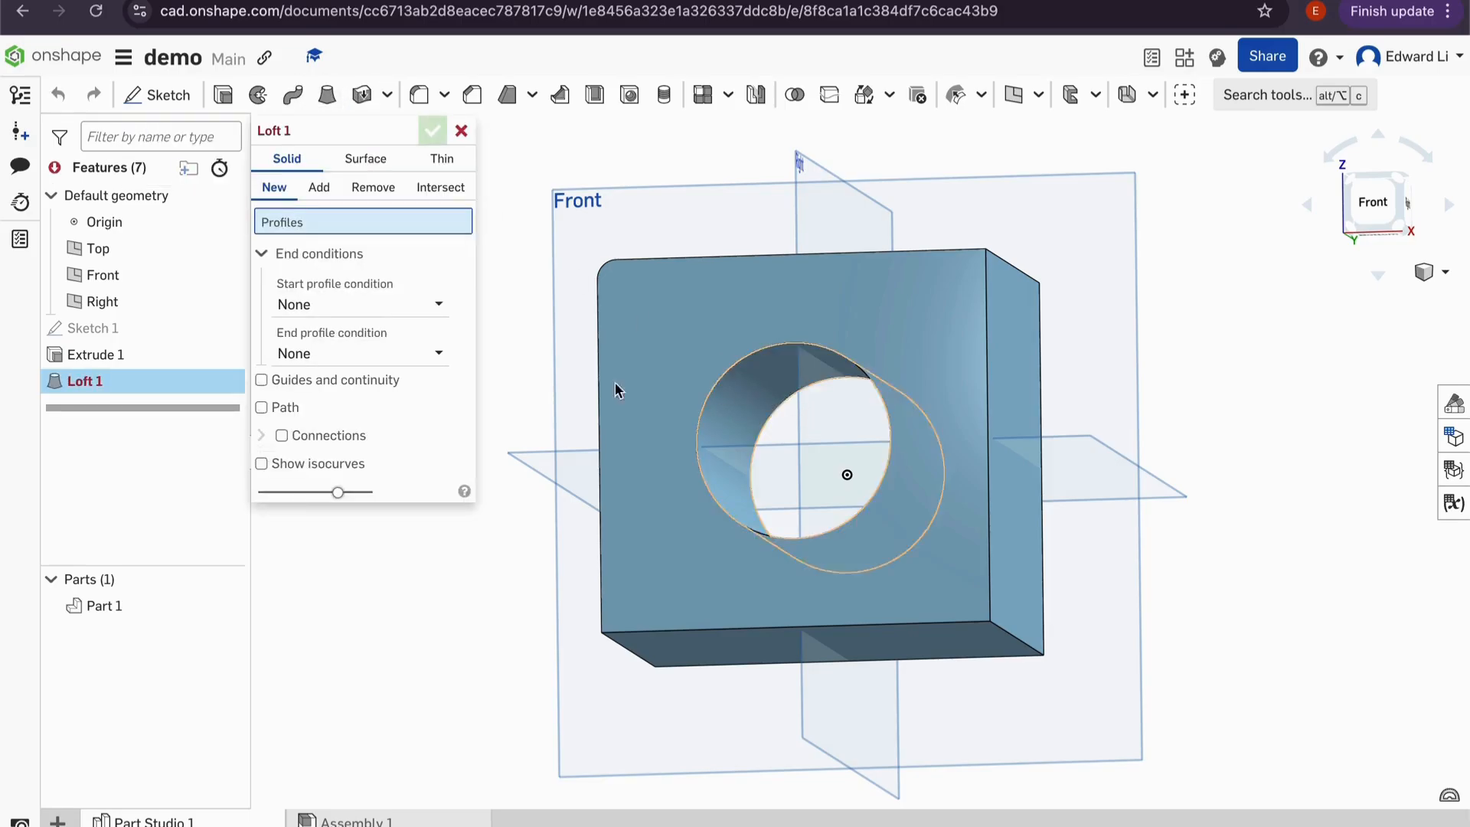
left_click(461, 131)
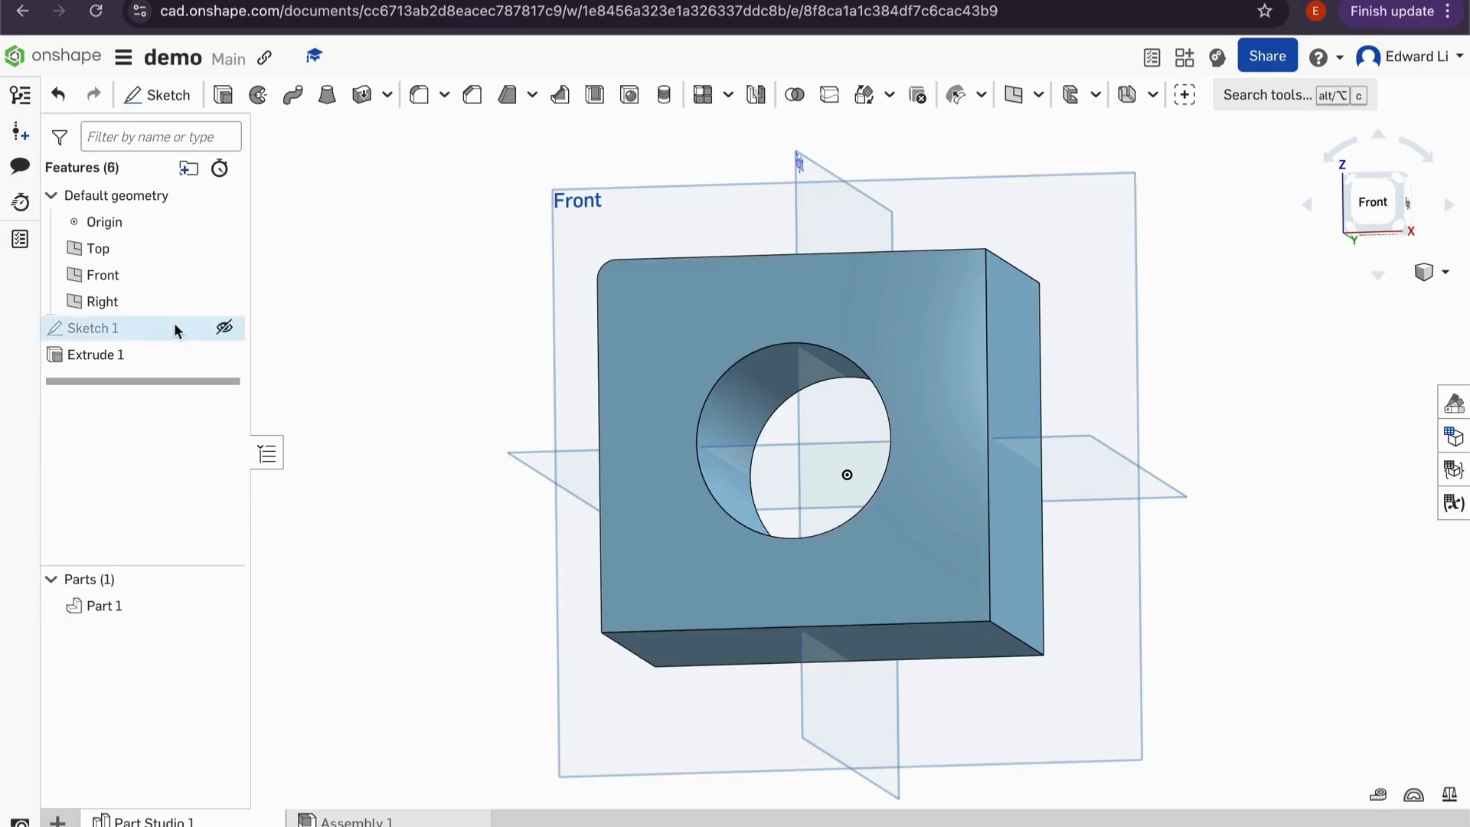
- Show Sketch 1 together with the block, and hide Part 1 and show it again
left_click(222, 329)
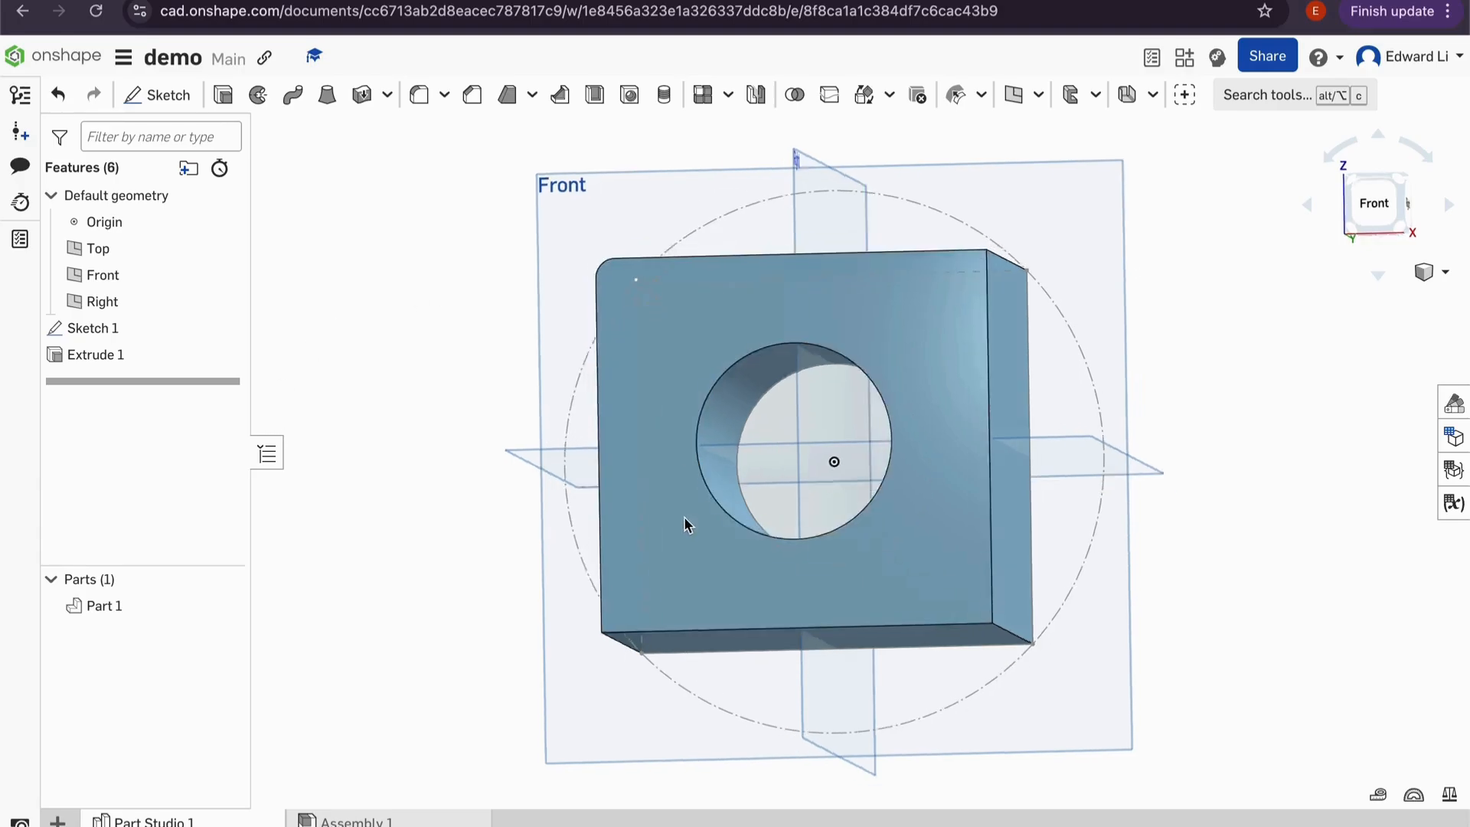
right_click_drag(682, 516, 594, 365)
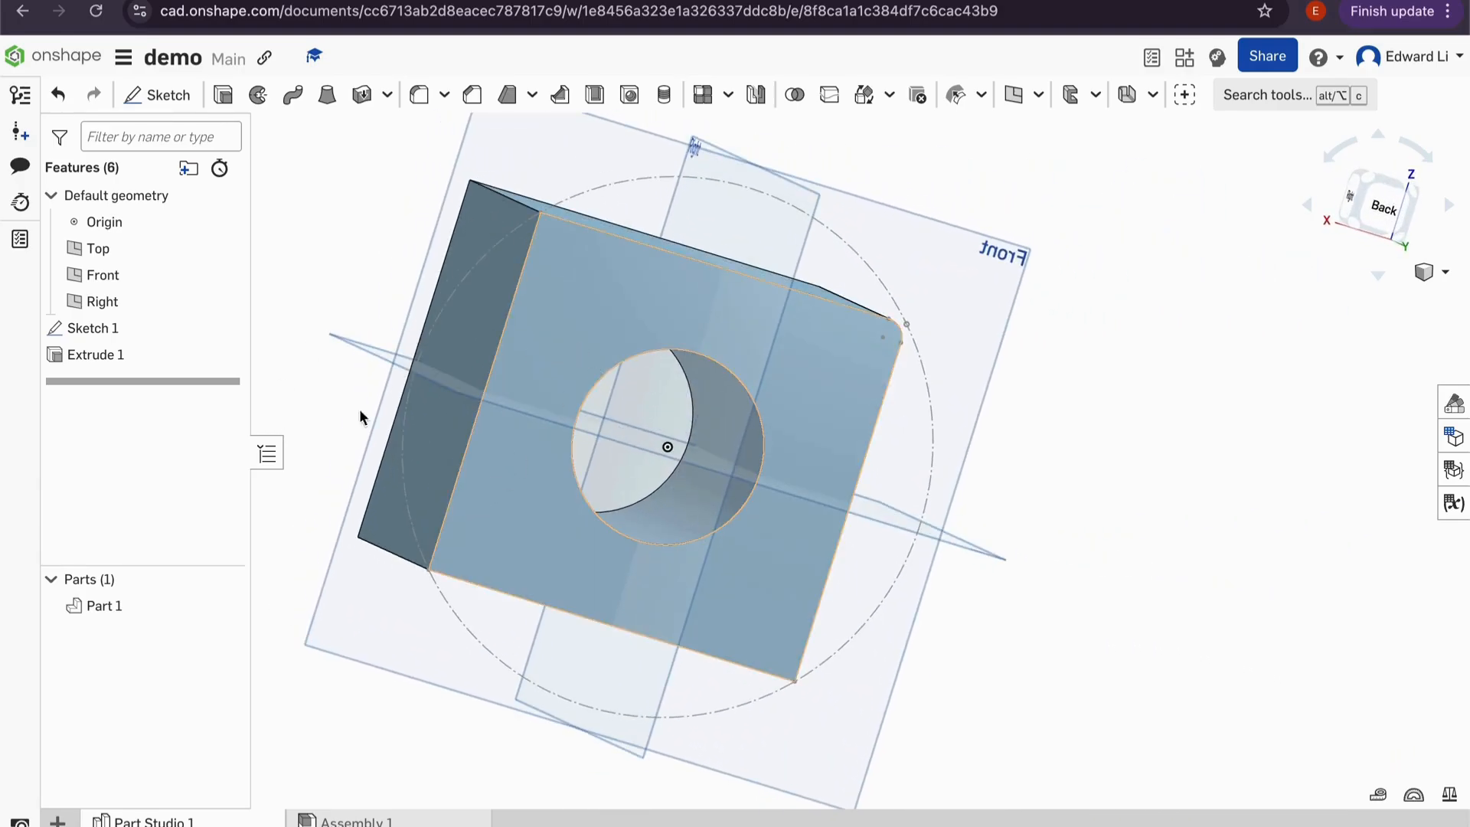
left_click(223, 606)
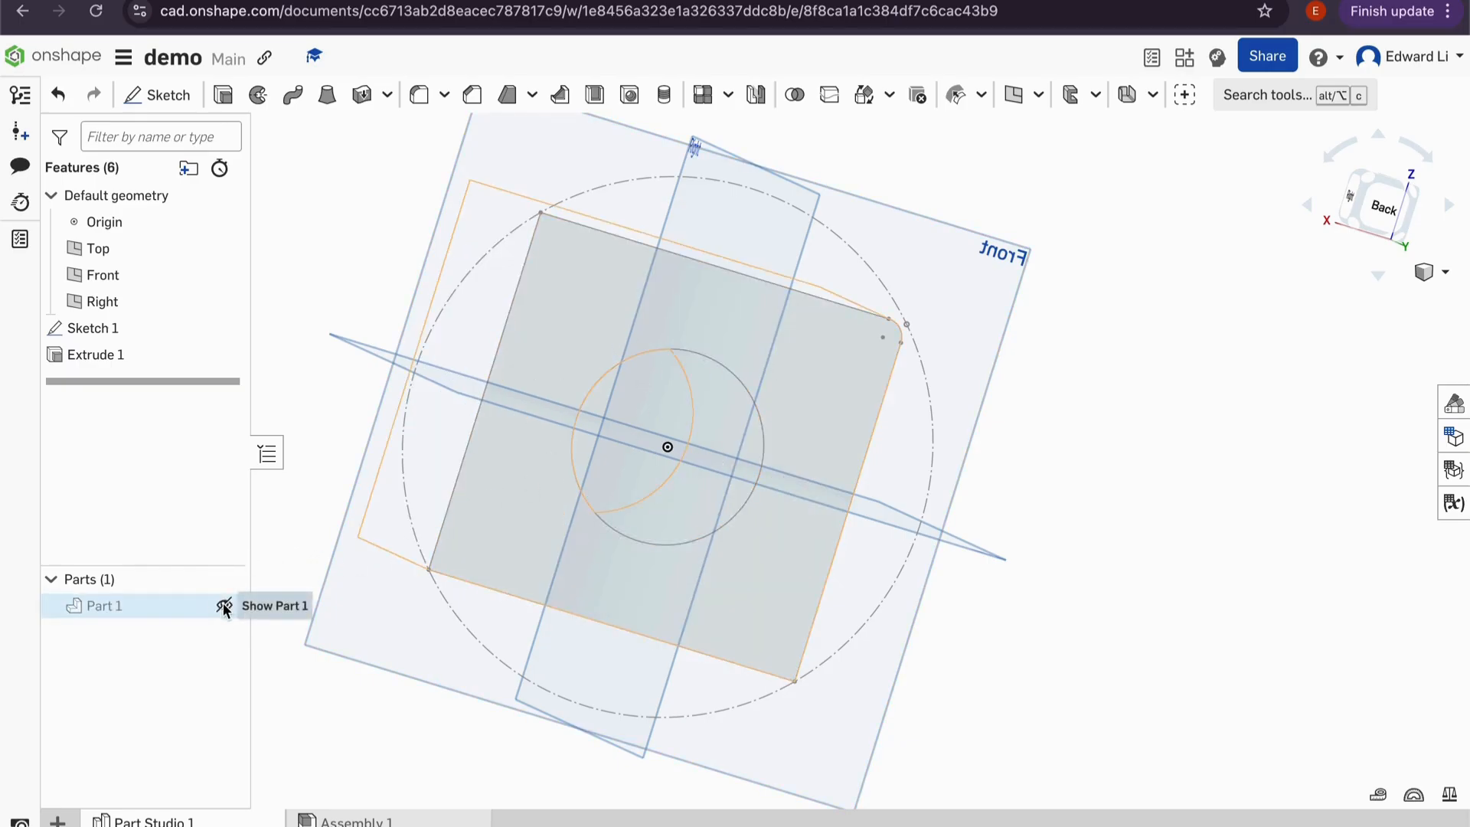
left_click(222, 604)
- Try to loft between the circular region of Sketch 1, the block's front face and the hole's wall
right_click_drag(560, 275, 758, 253)
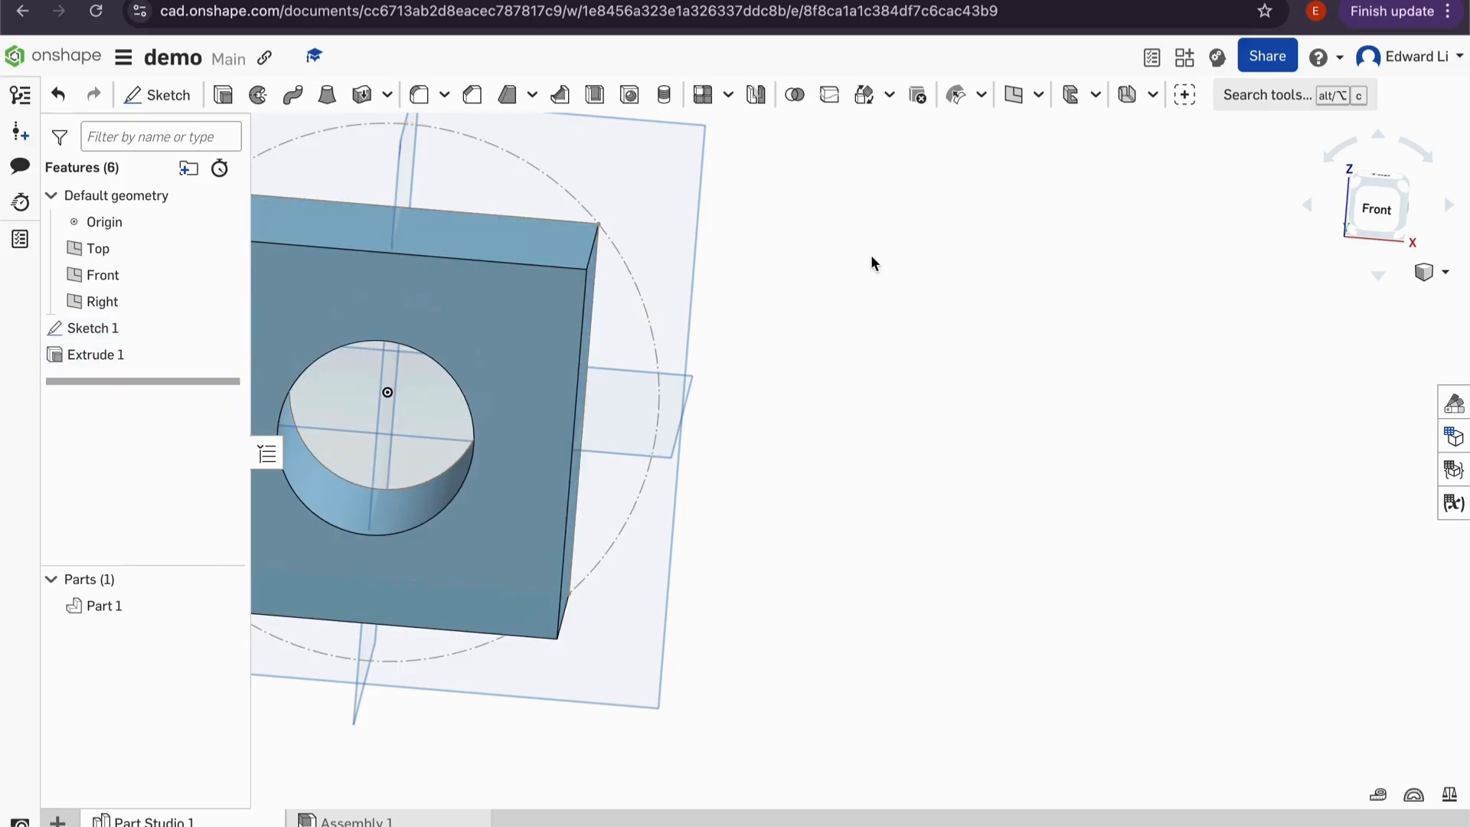
key("f")
scroll(629, 278, "up", 5)
mouse_move(627, 269)
right_mouse_down()
mouse_move(599, 268)
mouse_move(613, 251)
right_mouse_up()
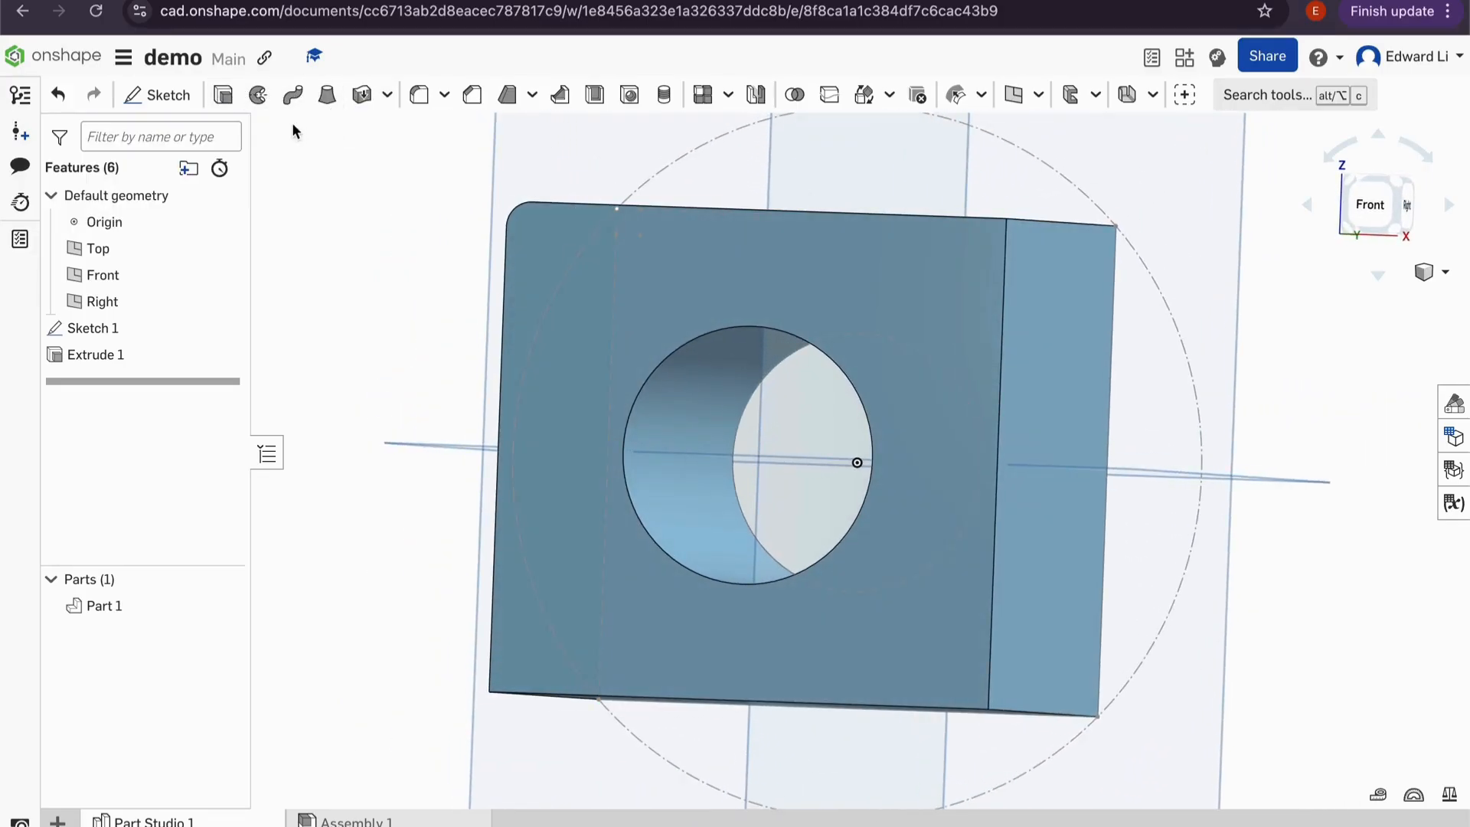
left_click(328, 94)
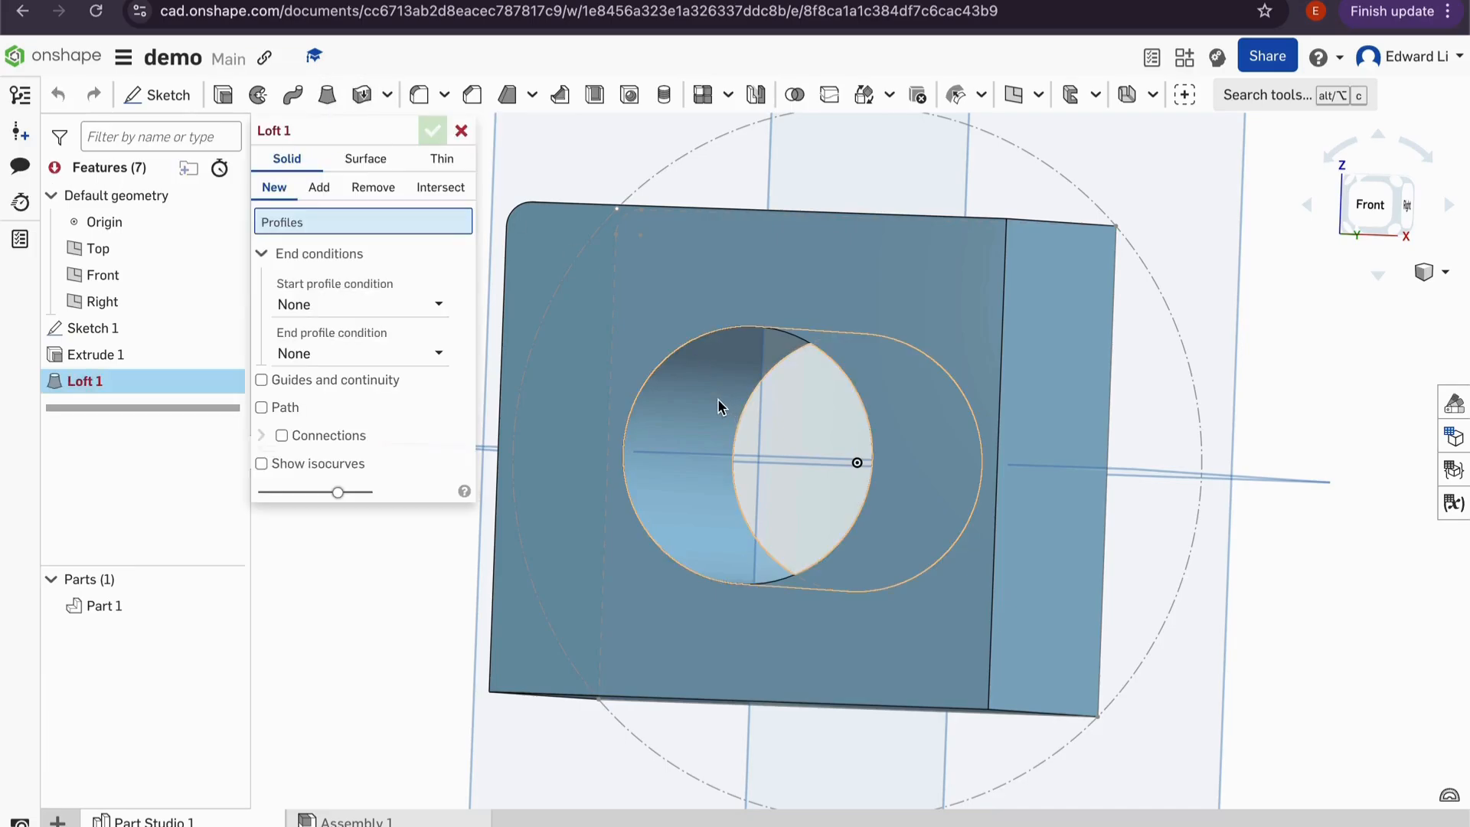
left_click(790, 404)
left_click(644, 281)
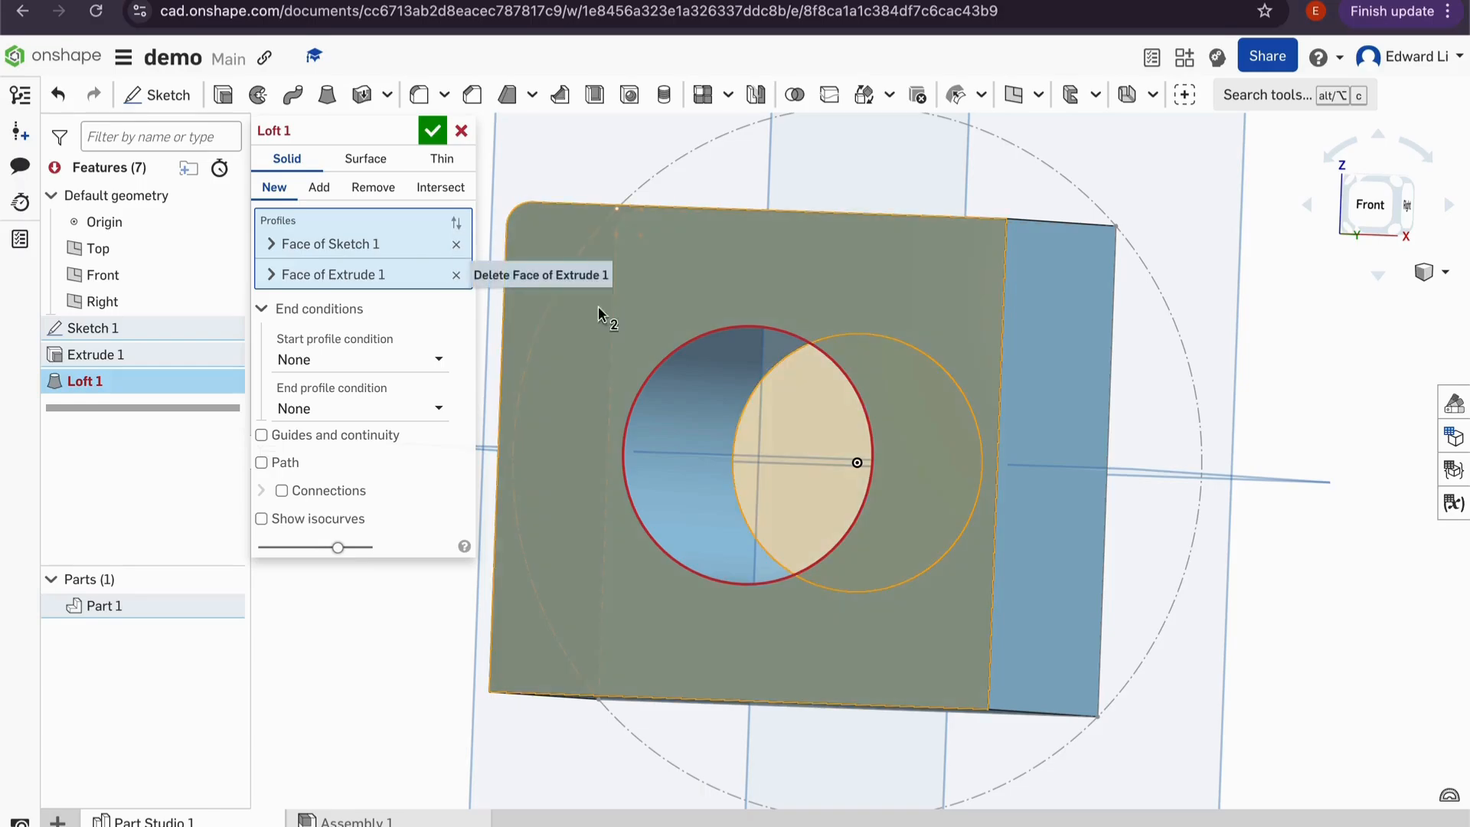
left_click(731, 394)
mouse_move(710, 311)
right_mouse_down()
mouse_move(522, 310)
mouse_move(692, 312)
right_mouse_up()
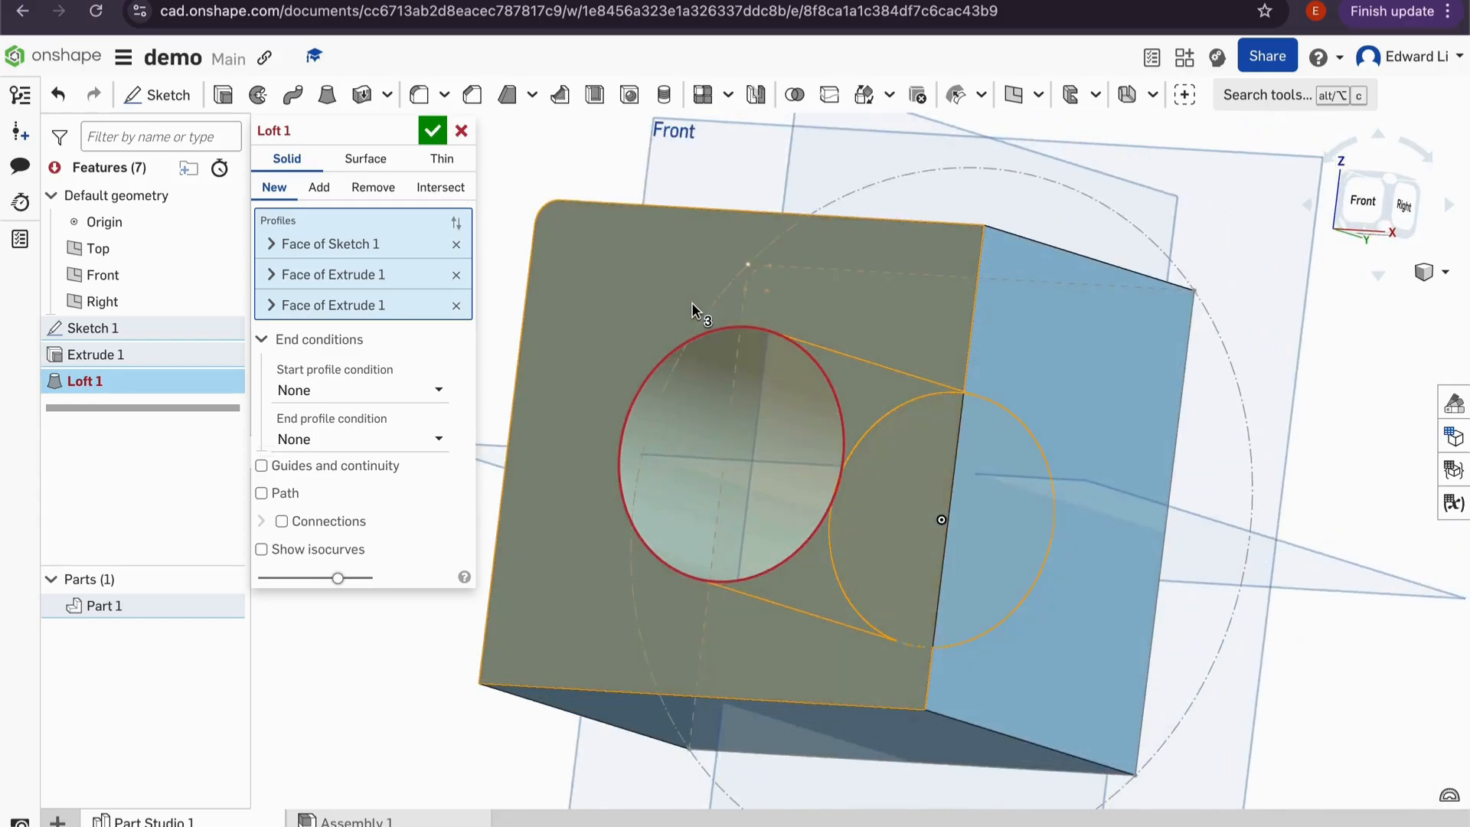
left_click(455, 306)
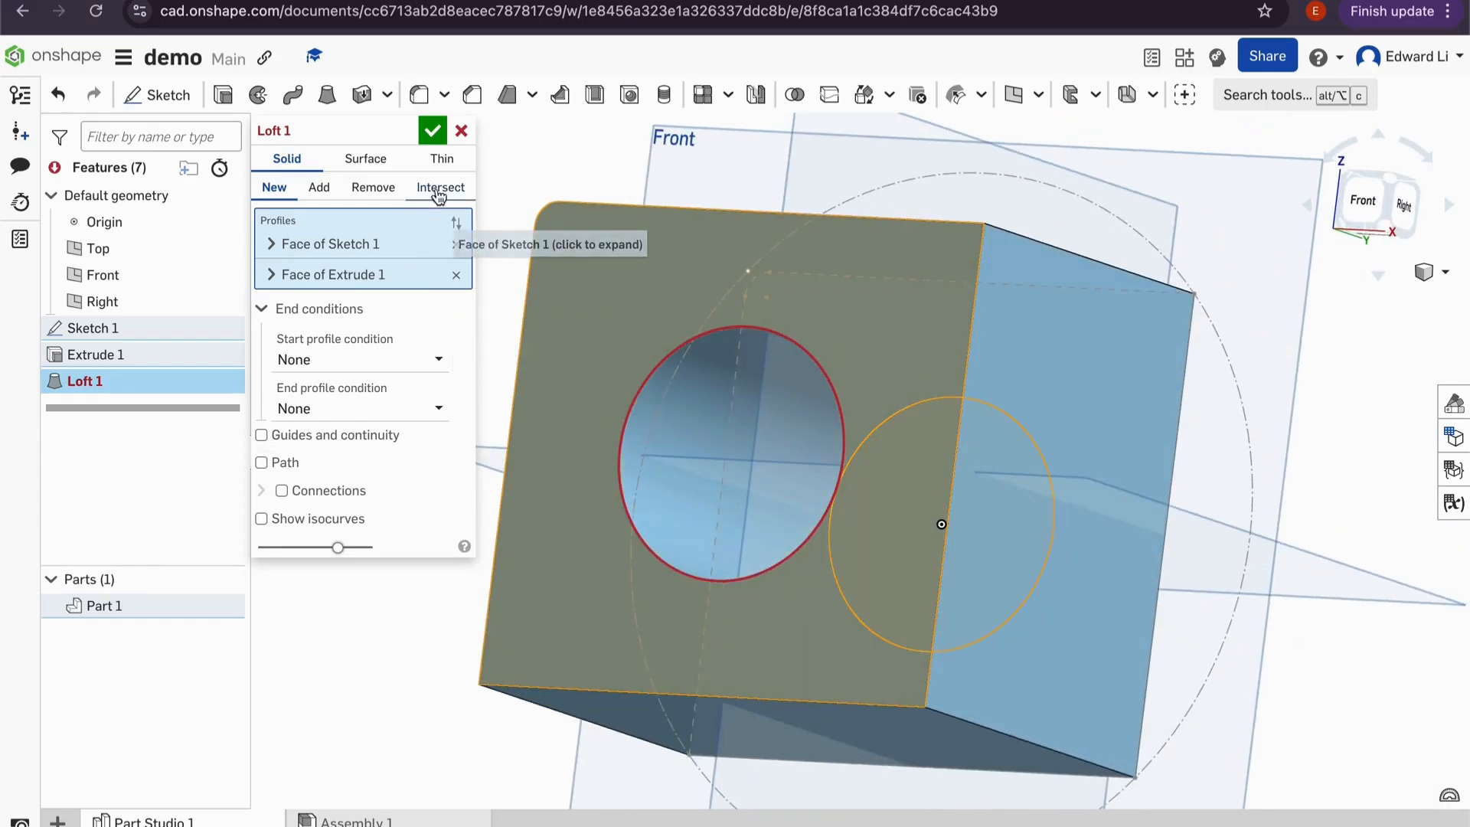
left_click(460, 131)
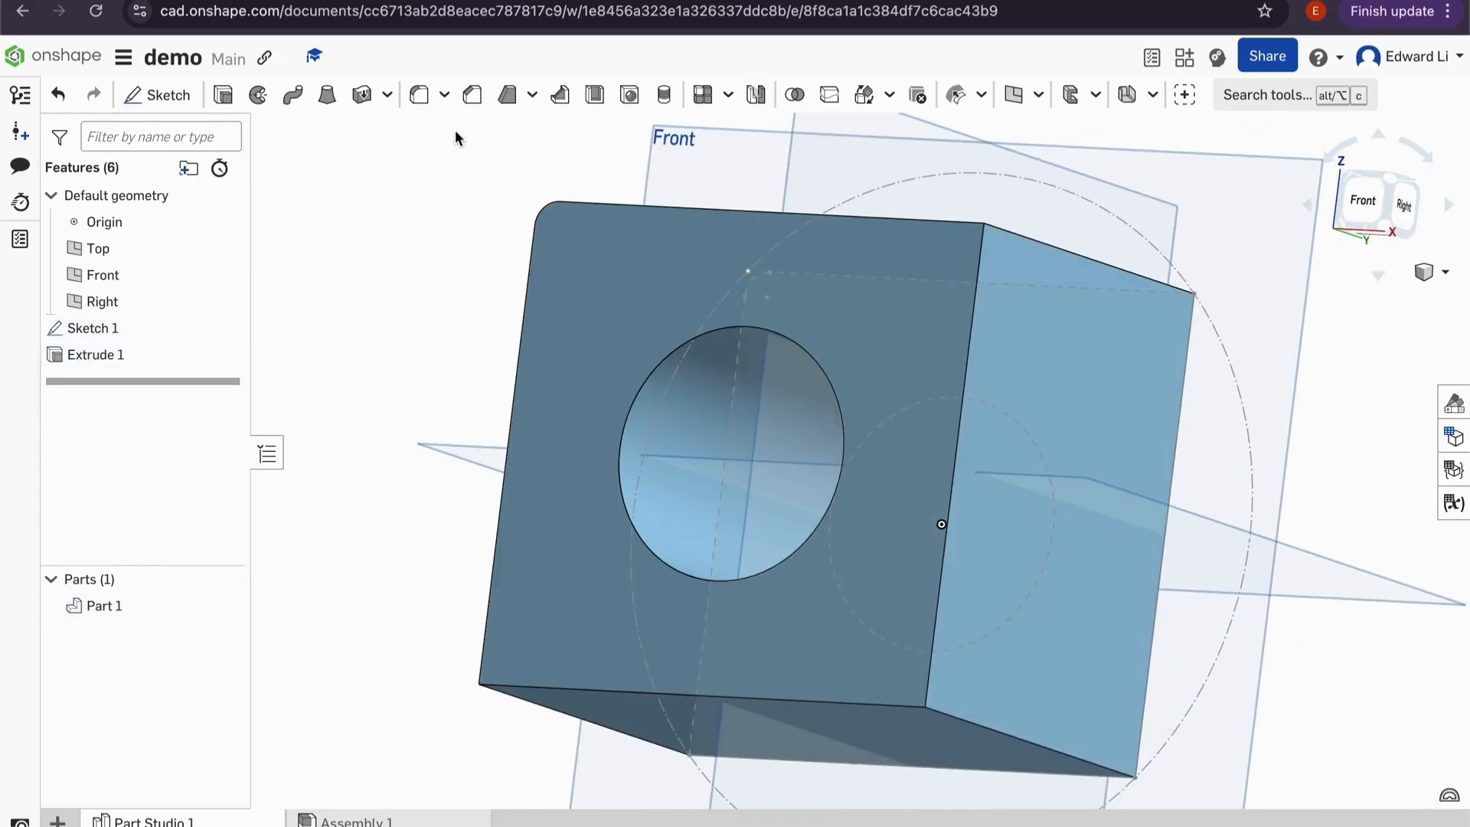
- Extrude the circular region of Sketch 1 out past the block's front face to a depth of 14.68 in
left_click(223, 94)
mouse_move(642, 360)
right_mouse_down()
mouse_move(775, 457)
mouse_move(701, 461)
mouse_move(773, 449)
right_mouse_up()
left_click(775, 457)
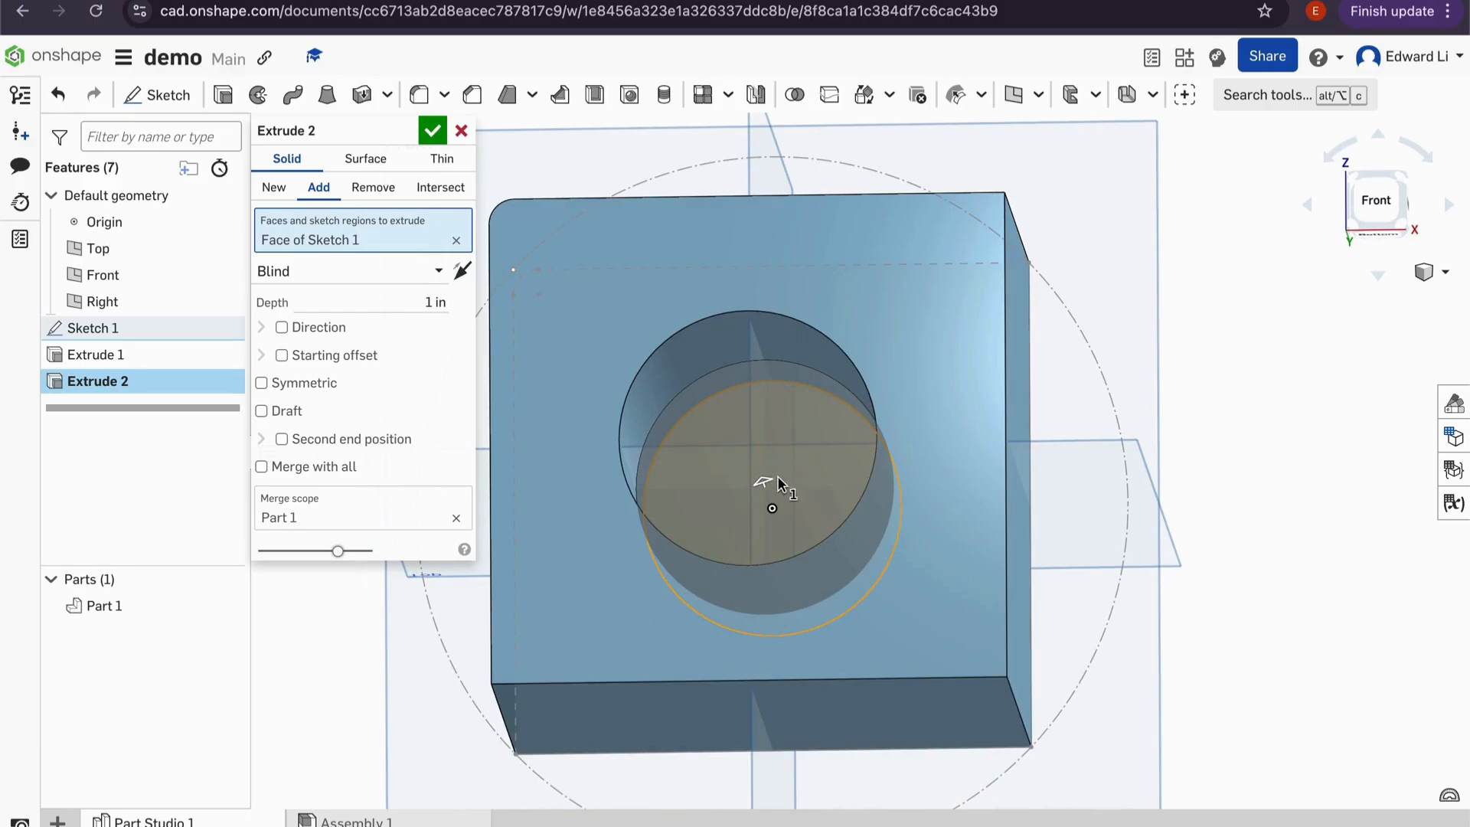
left_click_drag(764, 262, 825, 310)
right_click_drag(825, 310, 779, 311)
scroll(778, 311, "down", 5)
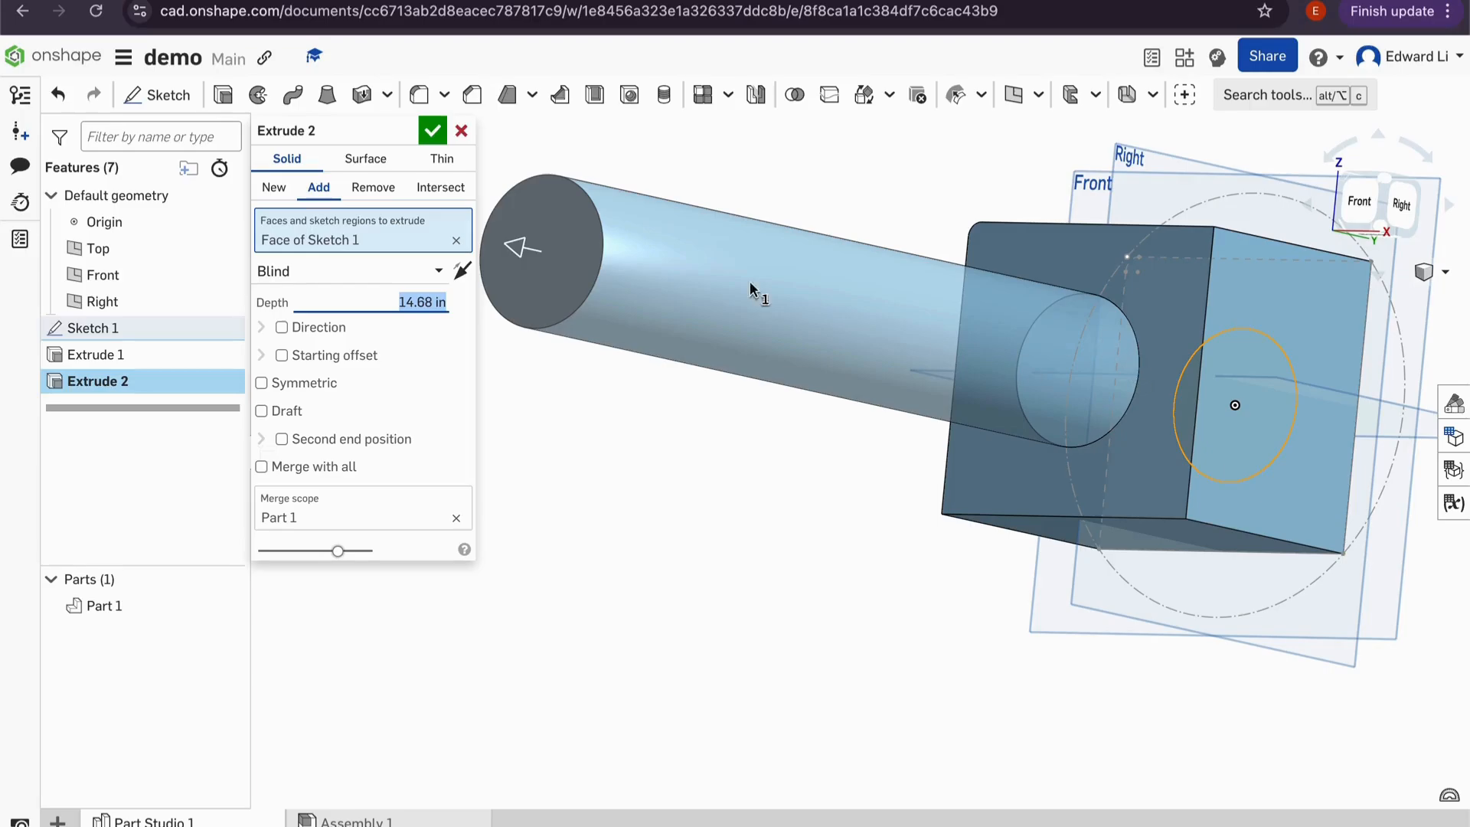
- Try the New operation for the circular extrusion, switch it to Remove and confirm the feature
left_click(275, 186)
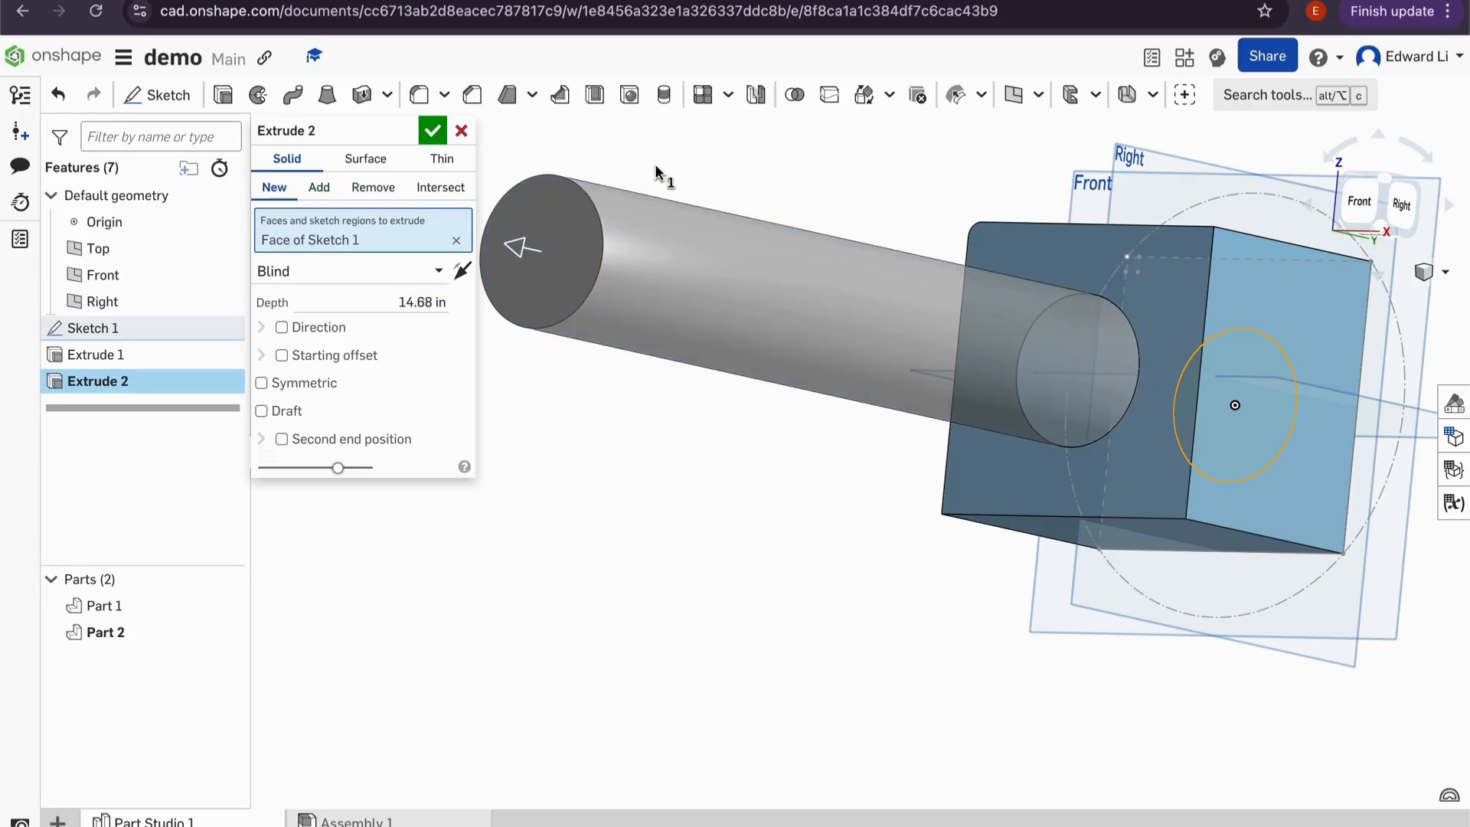
left_click(388, 188)
right_click_drag(804, 249, 918, 298)
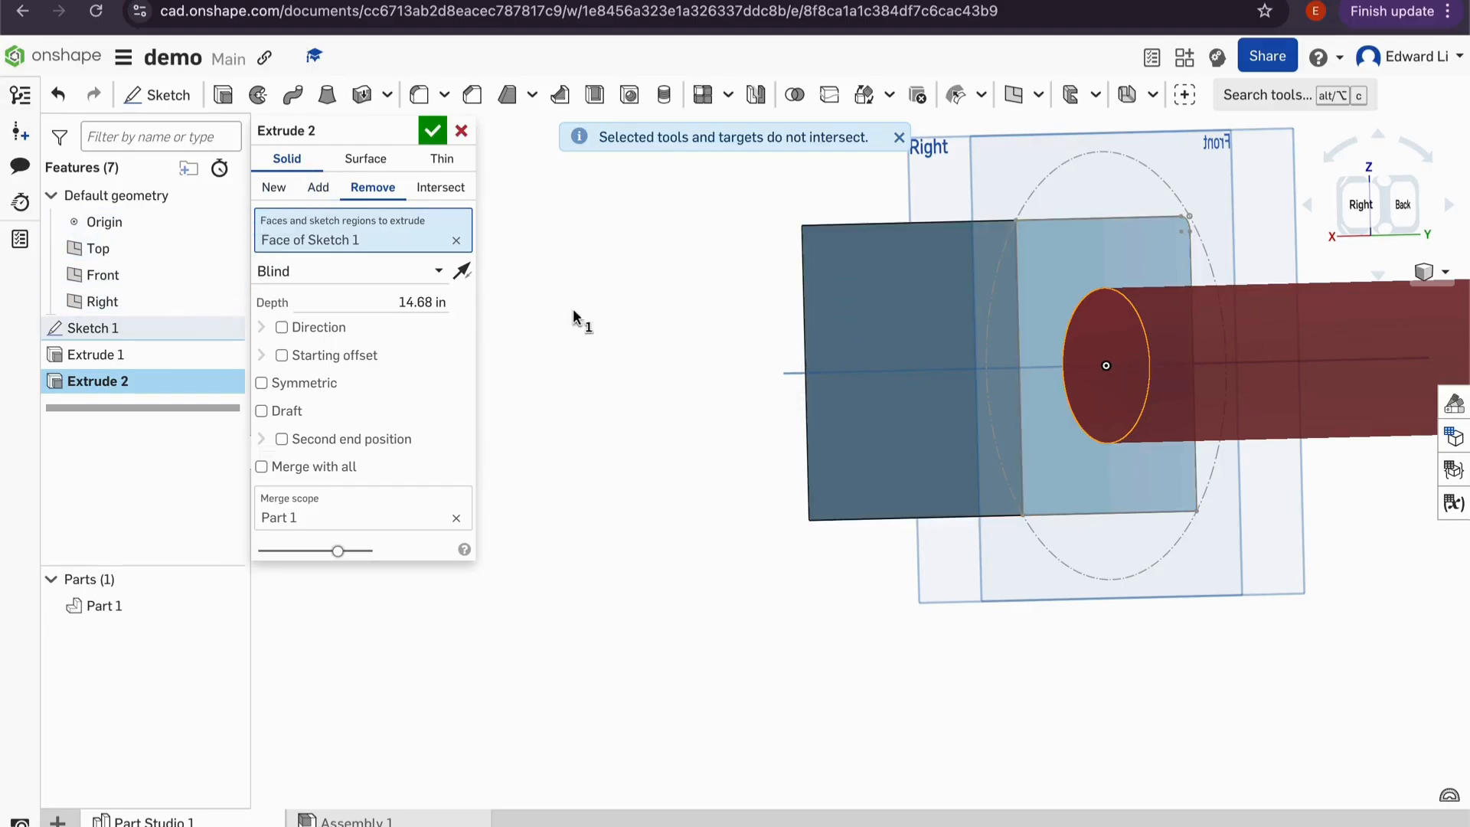
left_click(432, 130)
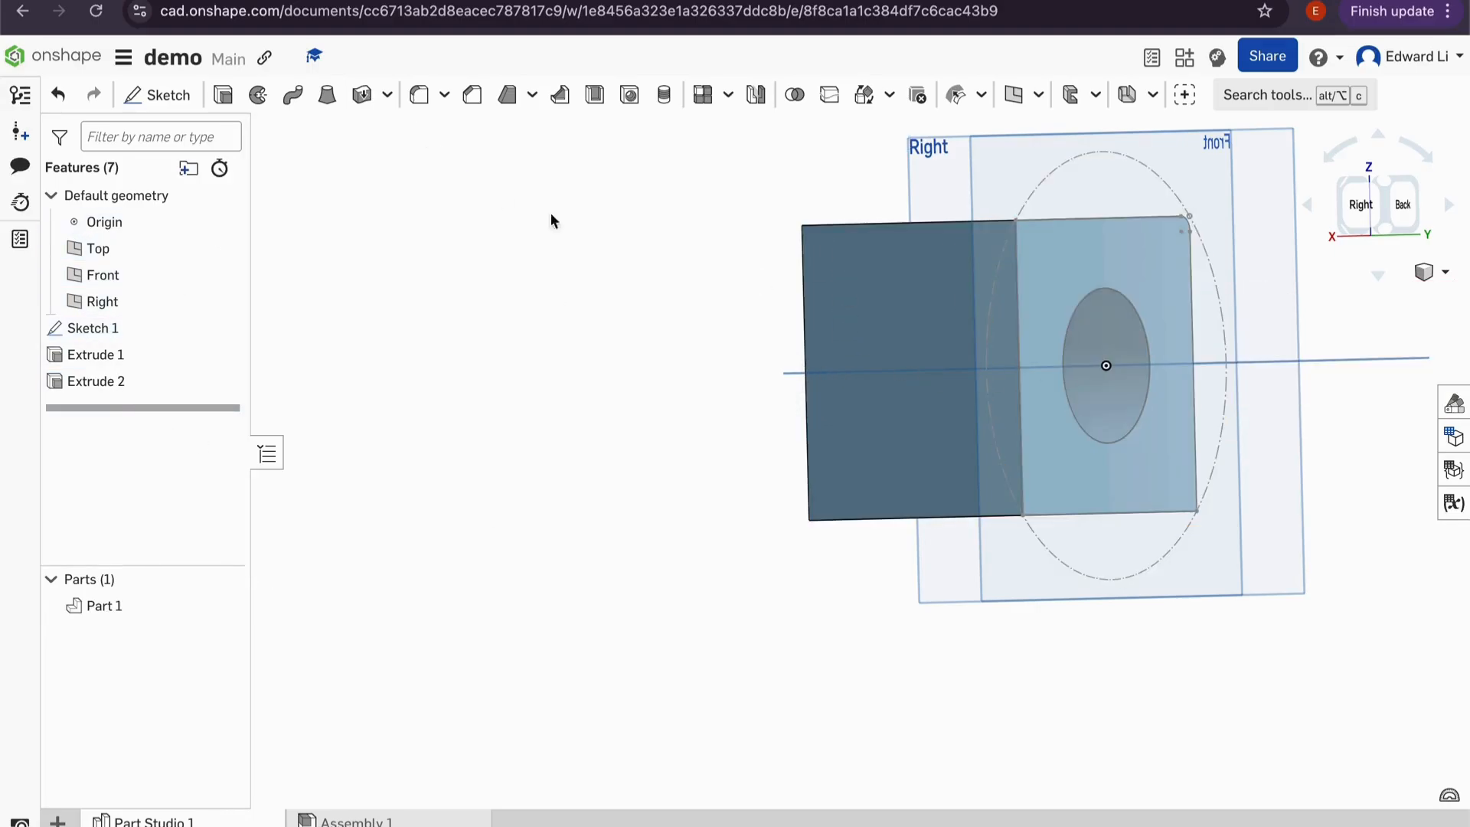
- Add the inner circular region of Sketch 1 to Extrude 1 so the block is extruded without a hole
left_click(126, 382)
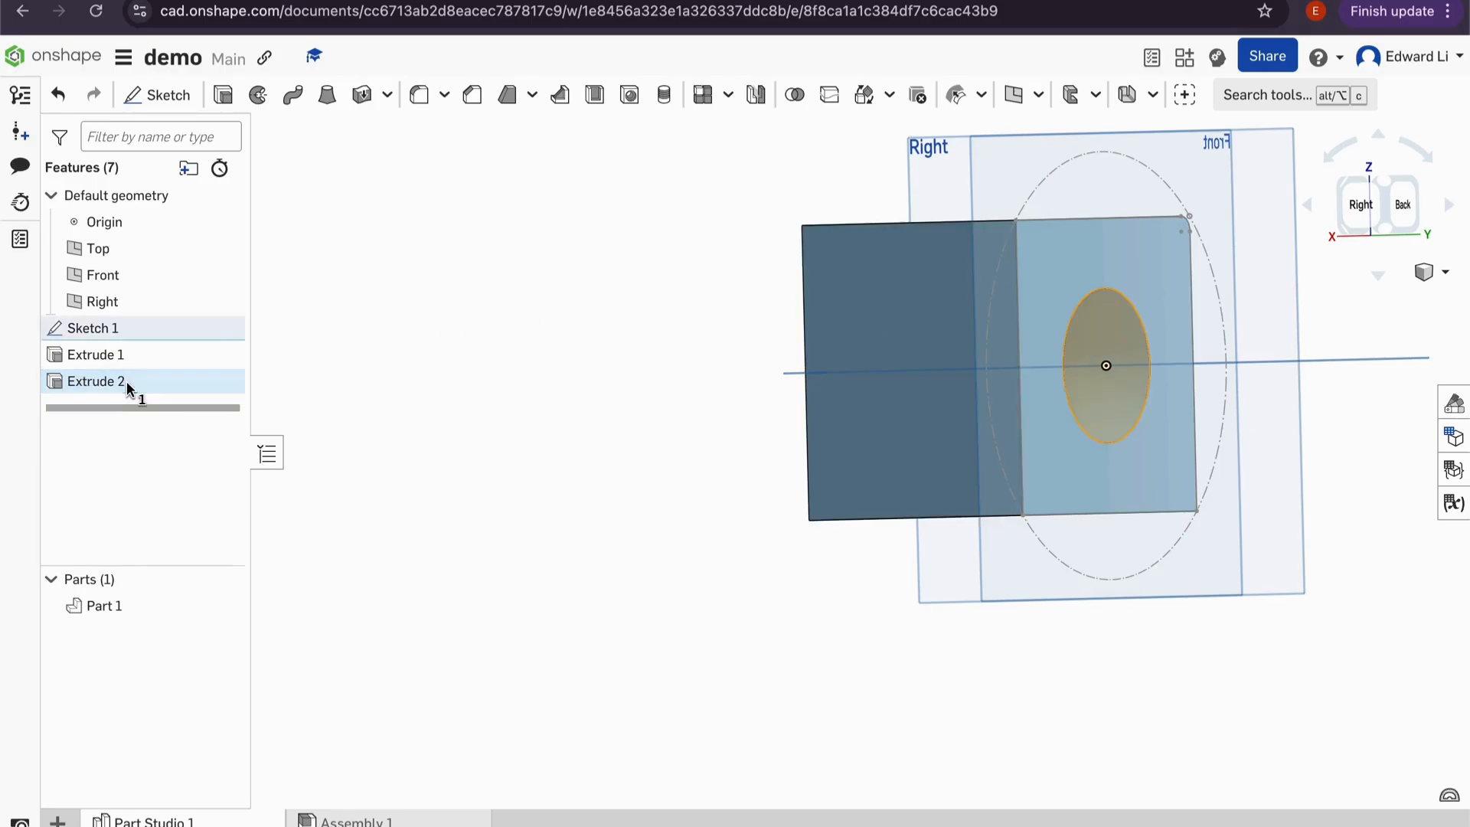
double_click(126, 380)
key("Escape")
double_click(195, 361)
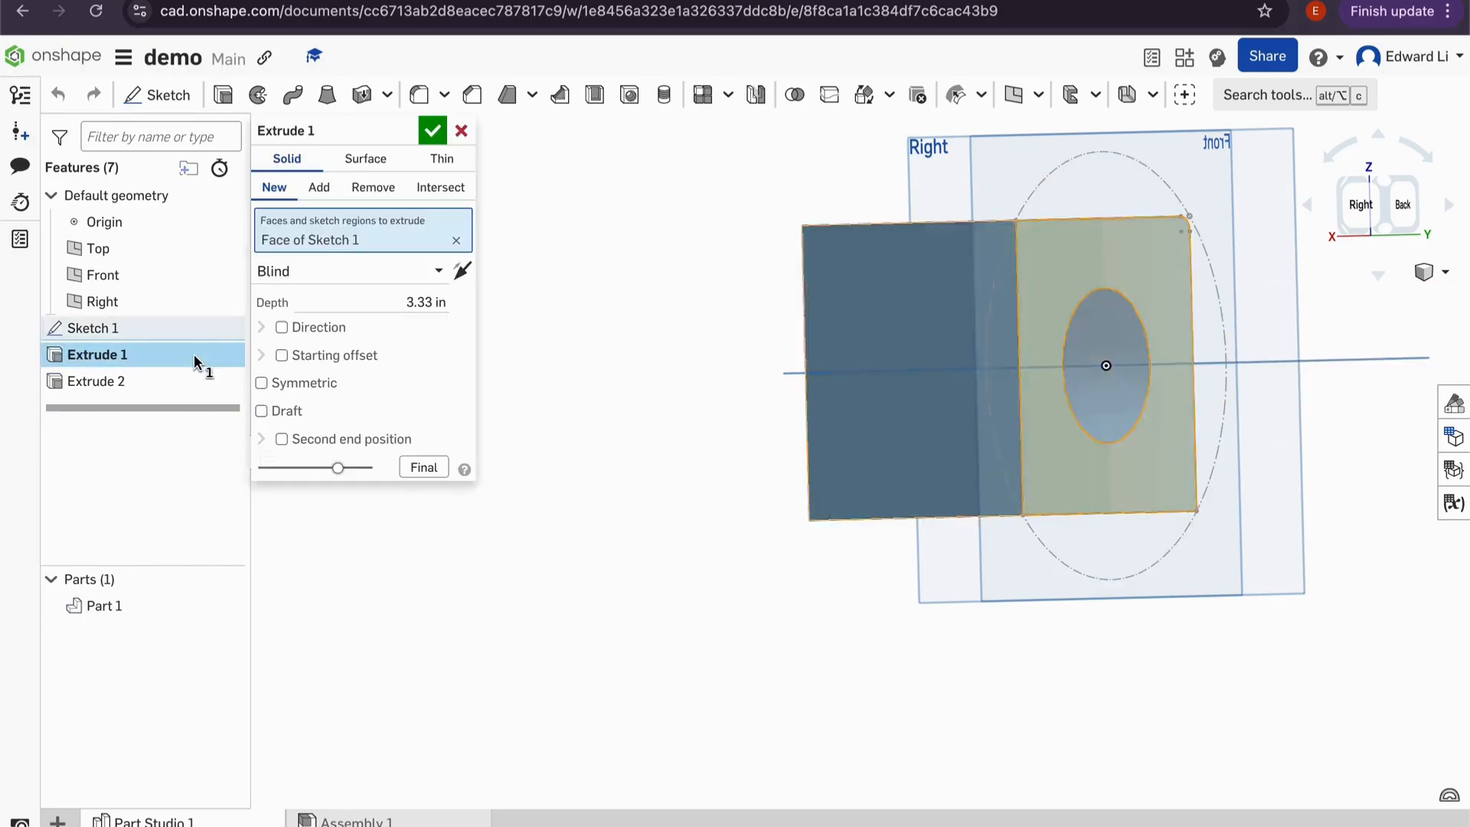
left_click(1131, 398)
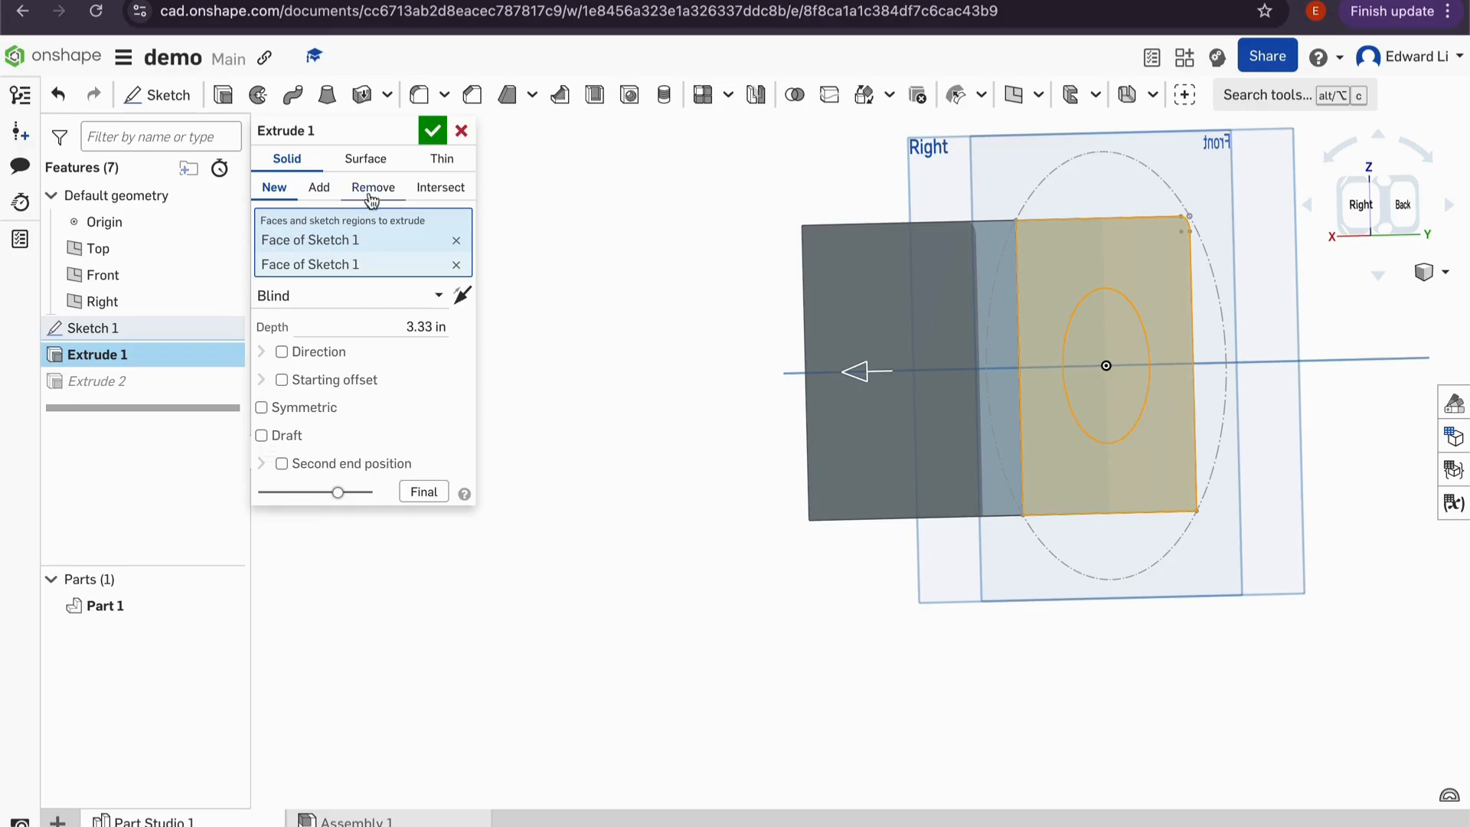
left_click(431, 135)
- Reverse the direction of Extrude 2 so its circular region extends through the block
double_click(182, 387)
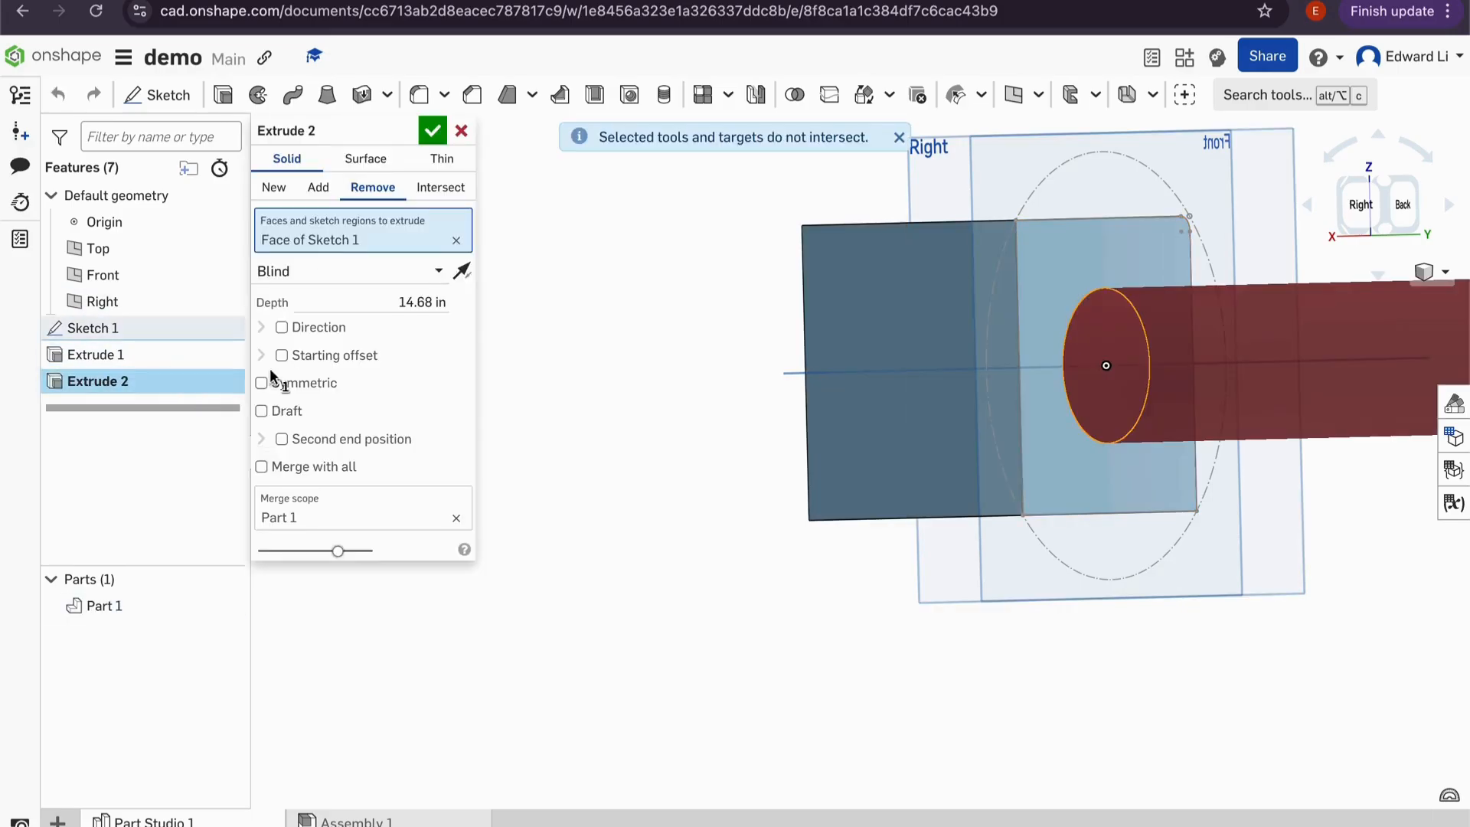
left_click(461, 271)
scroll(984, 372, "up", 5)
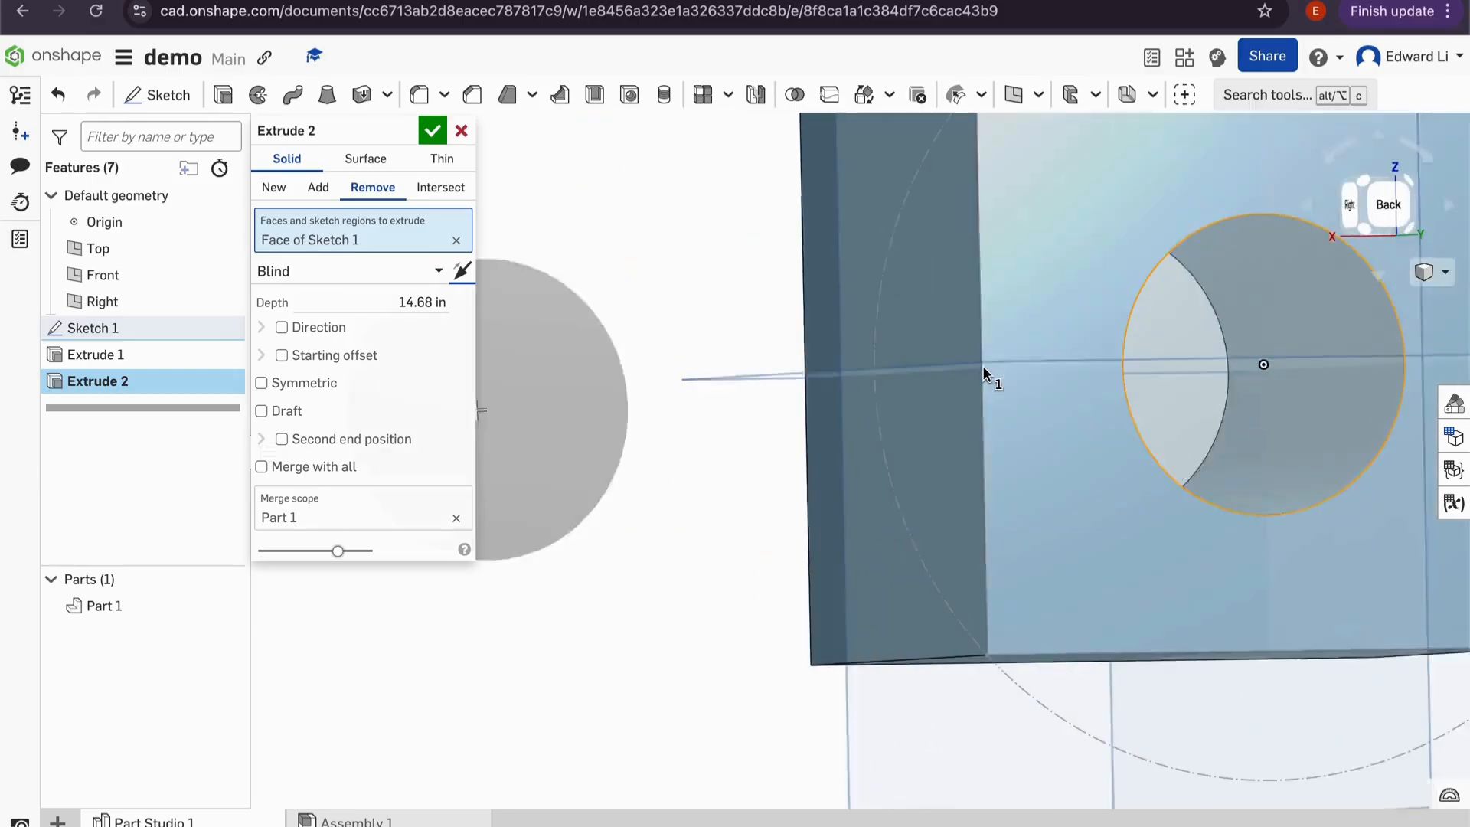
scroll(983, 373, "down", 5)
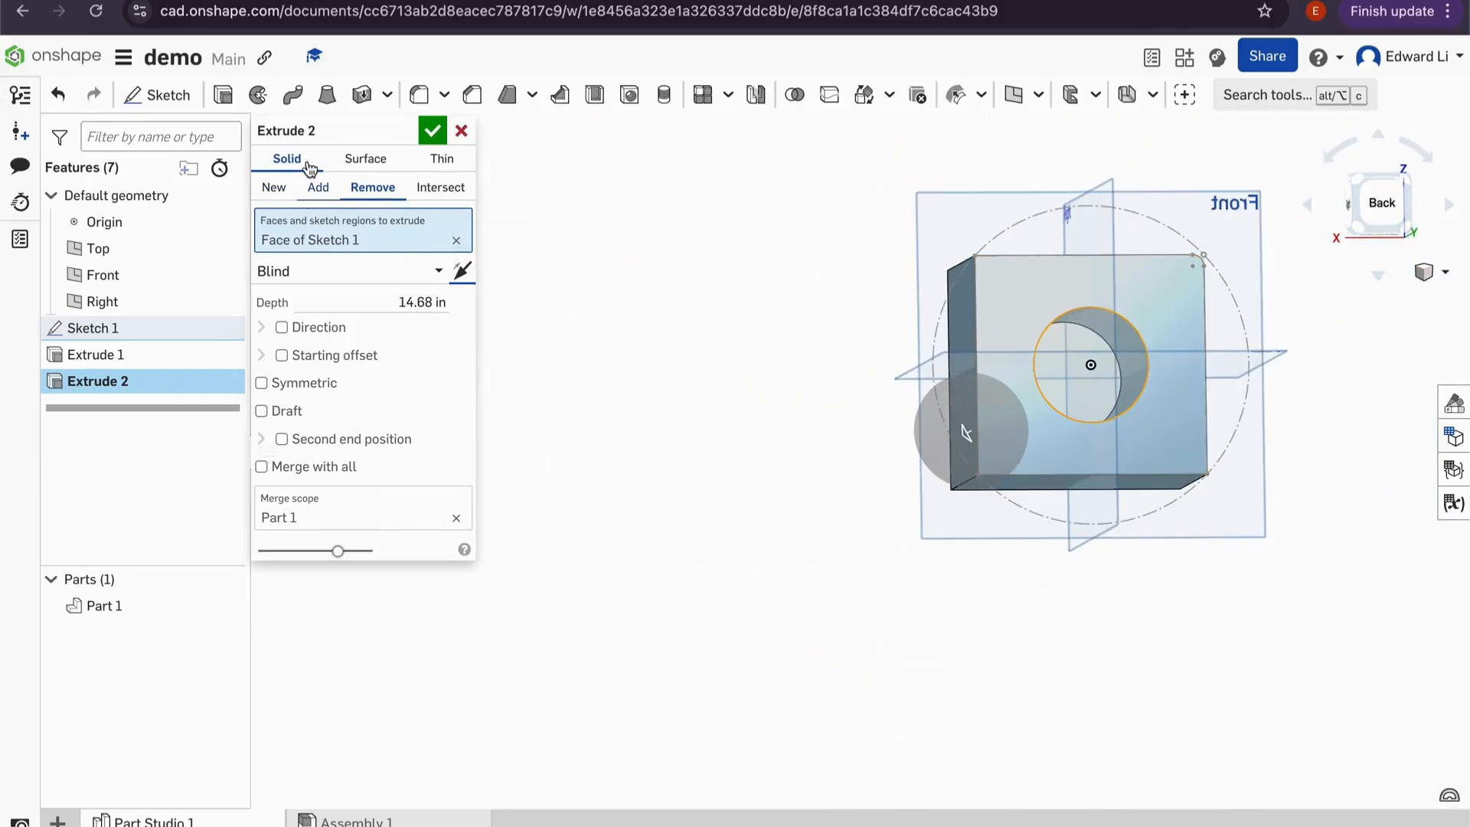
- Compare the New and Add operations for Extrude 2 and confirm it with Add
left_click(275, 196)
left_click(320, 193)
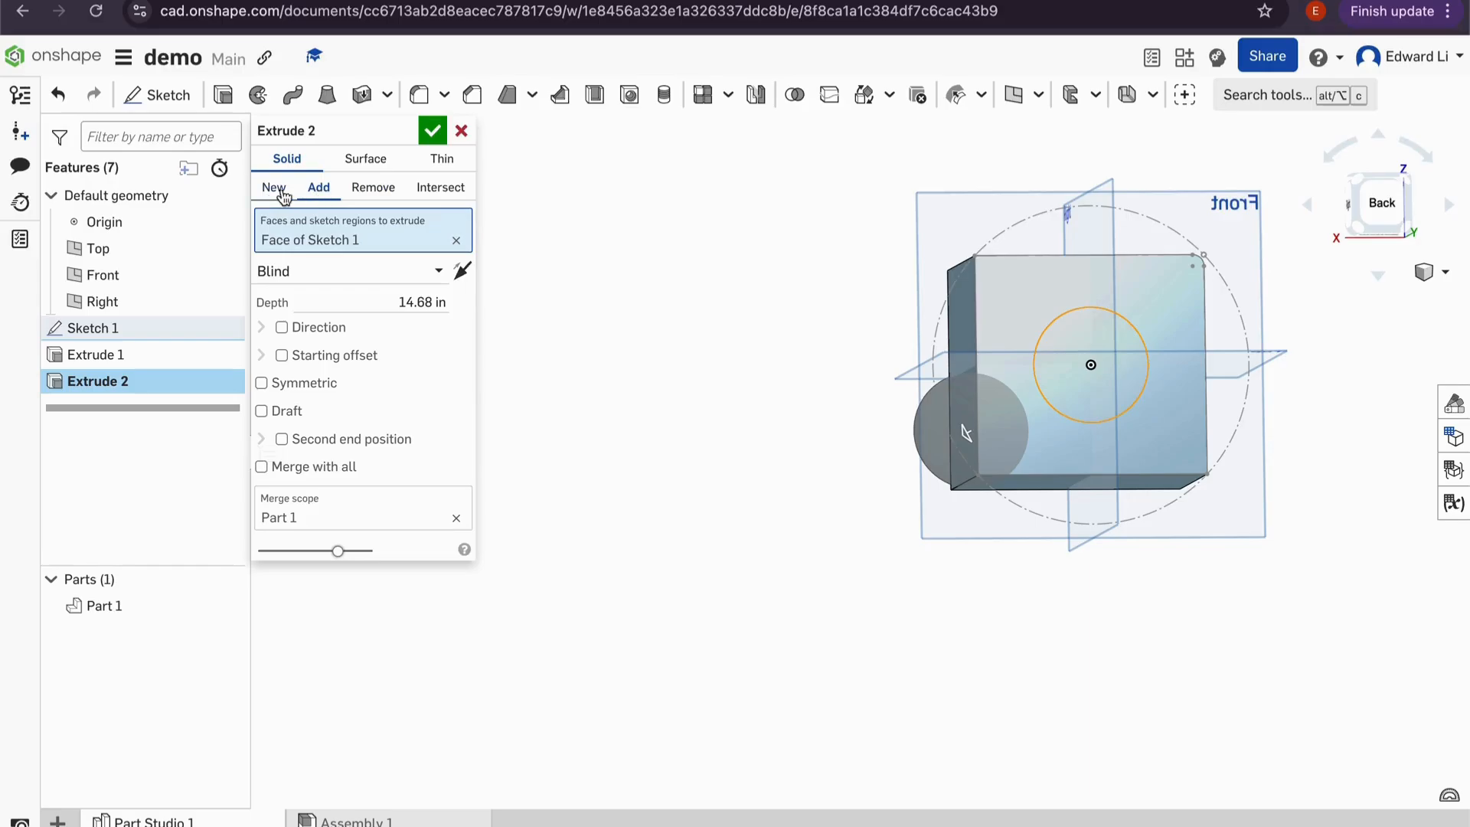
left_click(278, 192)
left_click(324, 192)
right_click_drag(668, 293, 804, 280)
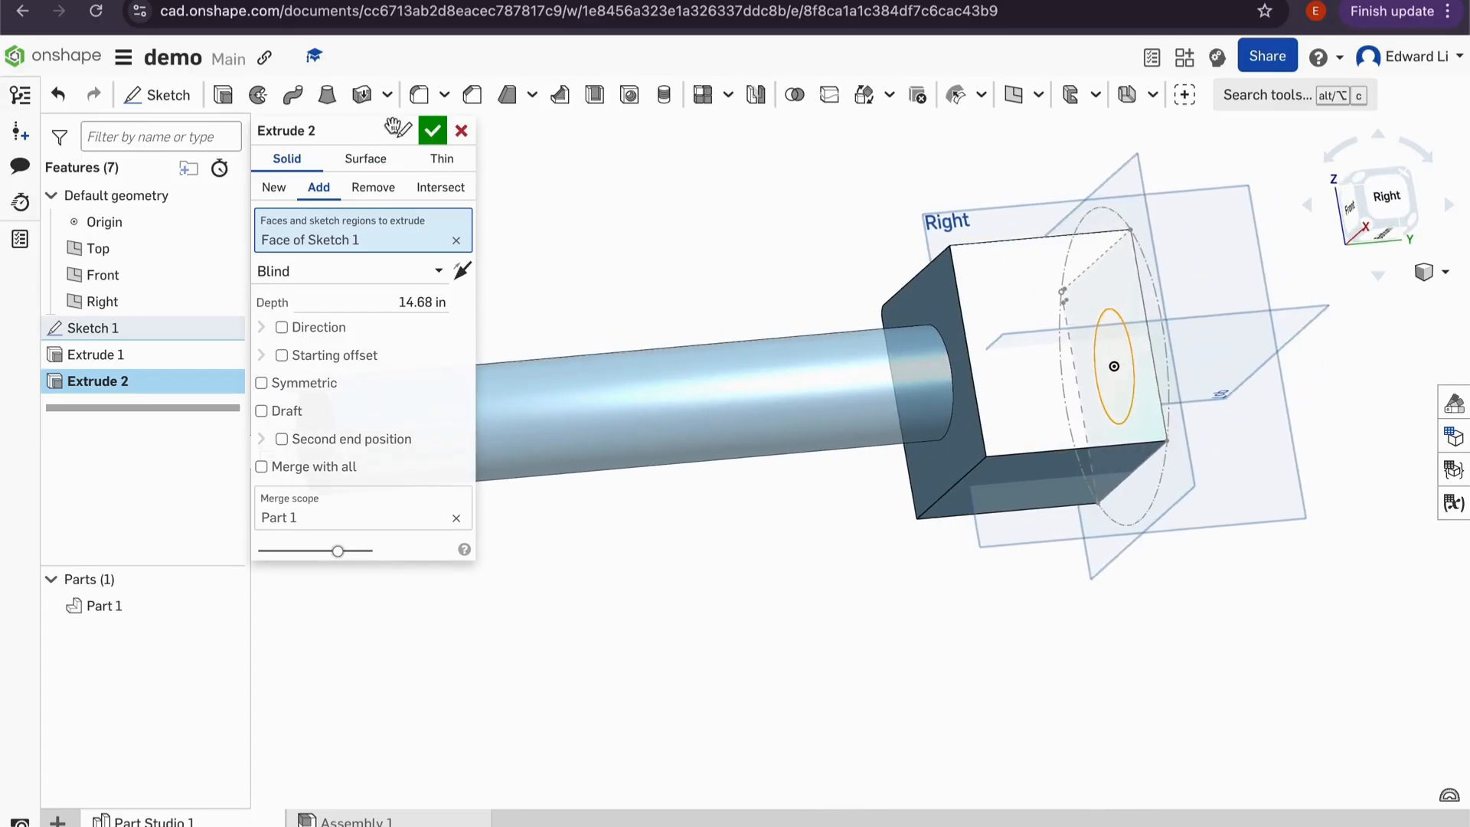
left_click(433, 132)
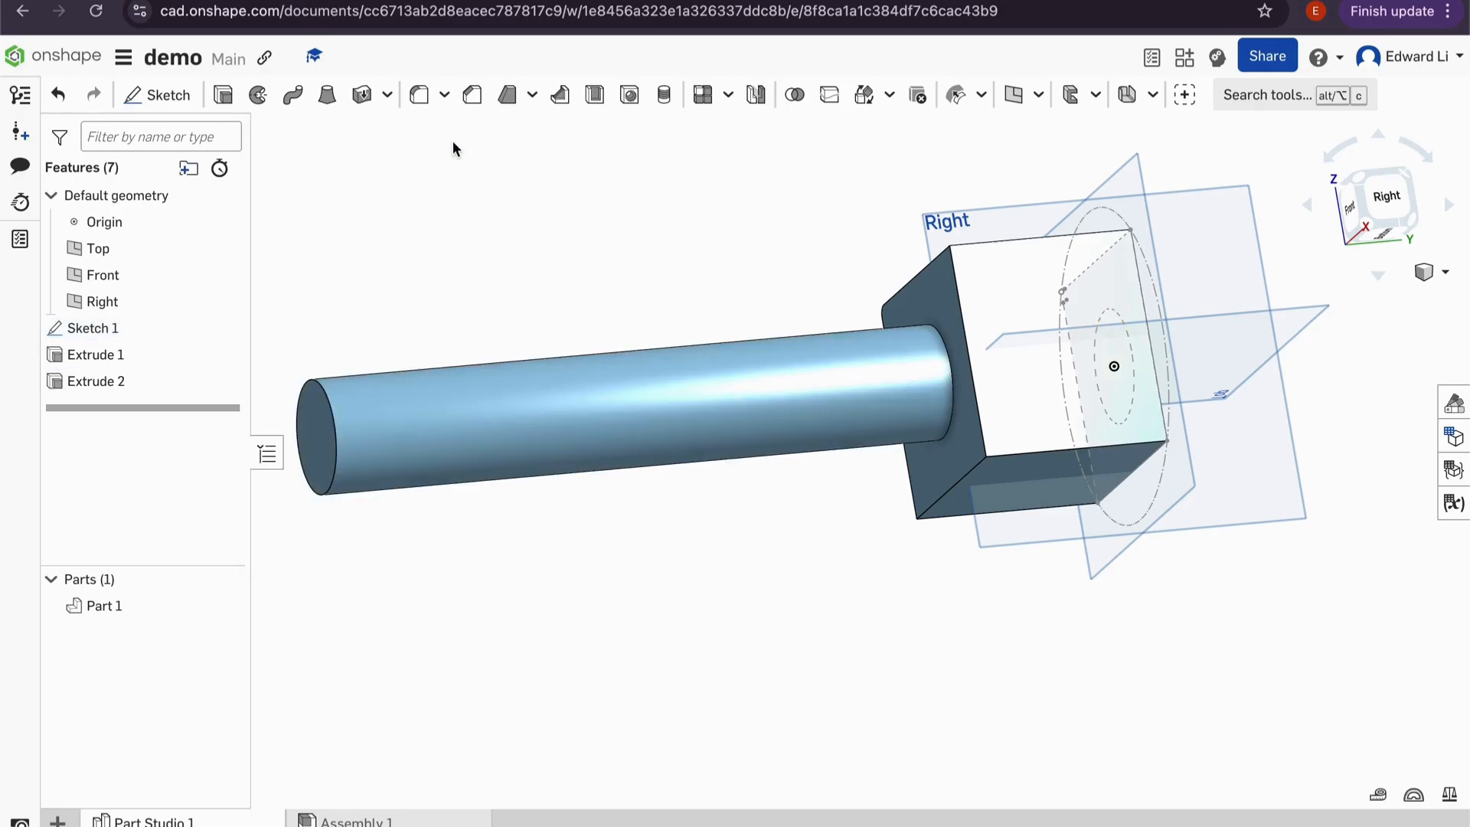
- Change the operation of Extrude 2 to New so the cylinder is a separate part, and open Assembly 1
double_click(92, 381)
left_click(274, 188)
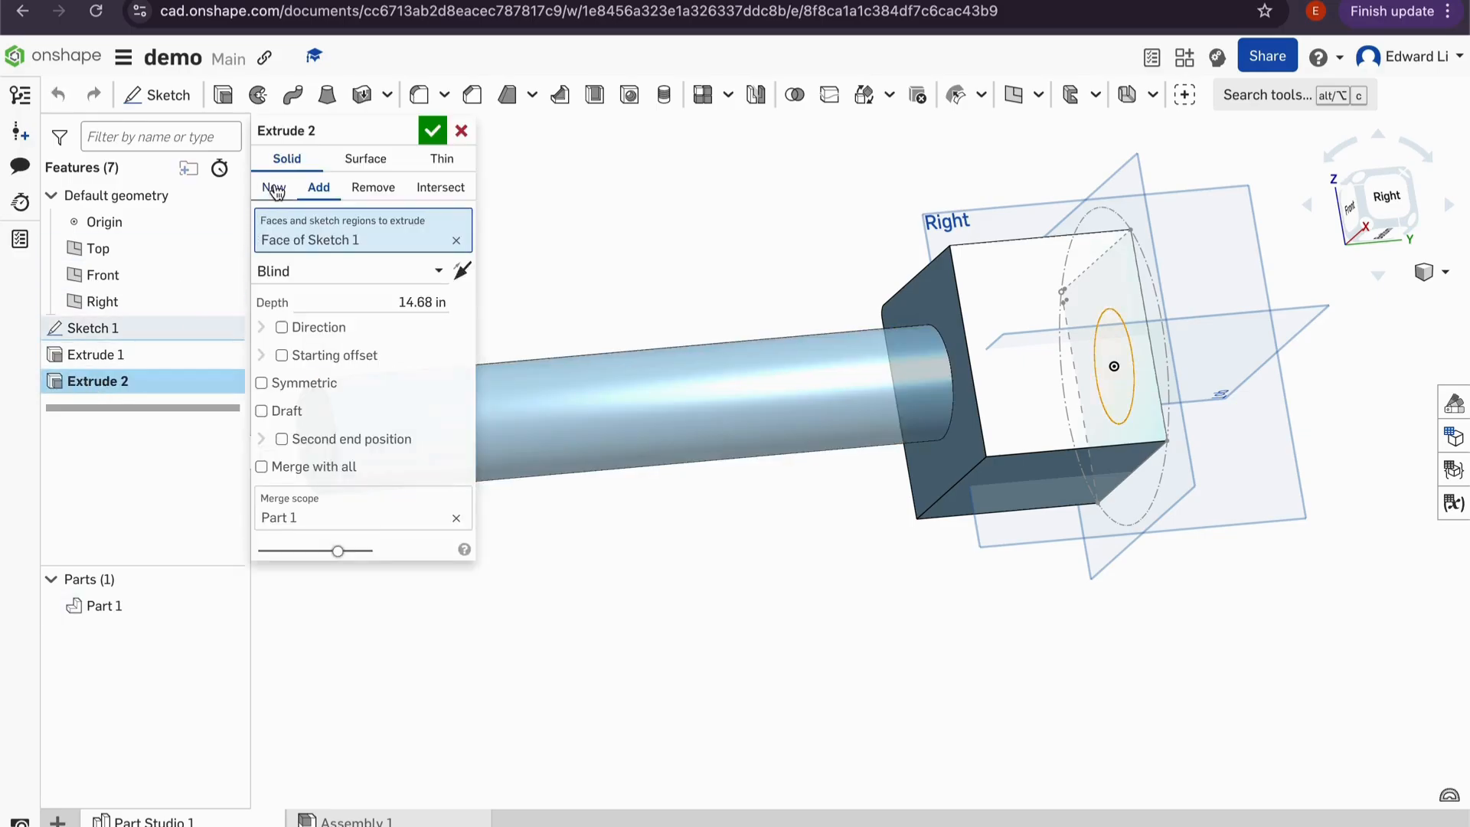
left_click(432, 132)
scroll(637, 337, "down", 2)
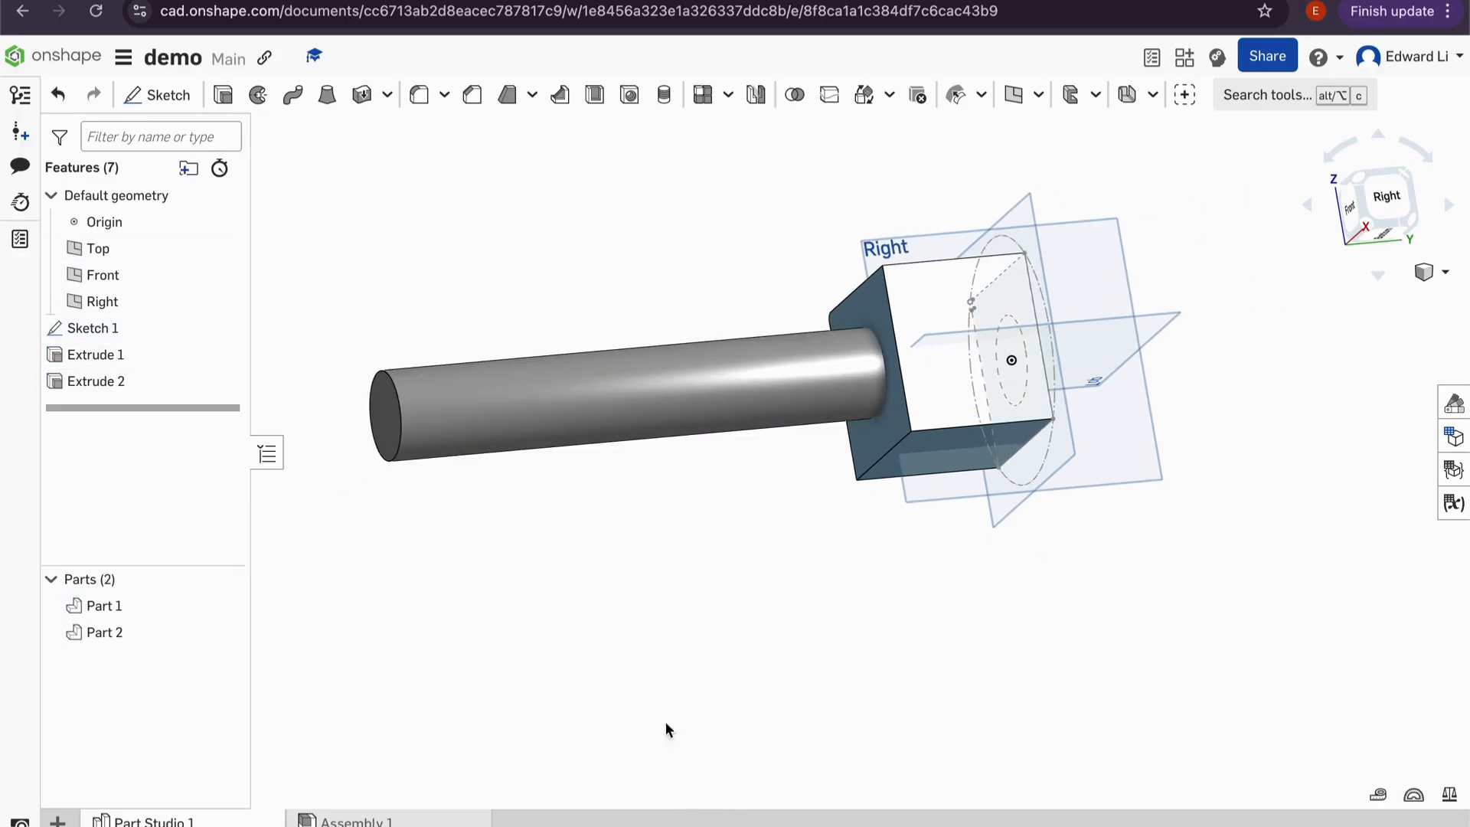
left_click(425, 822)
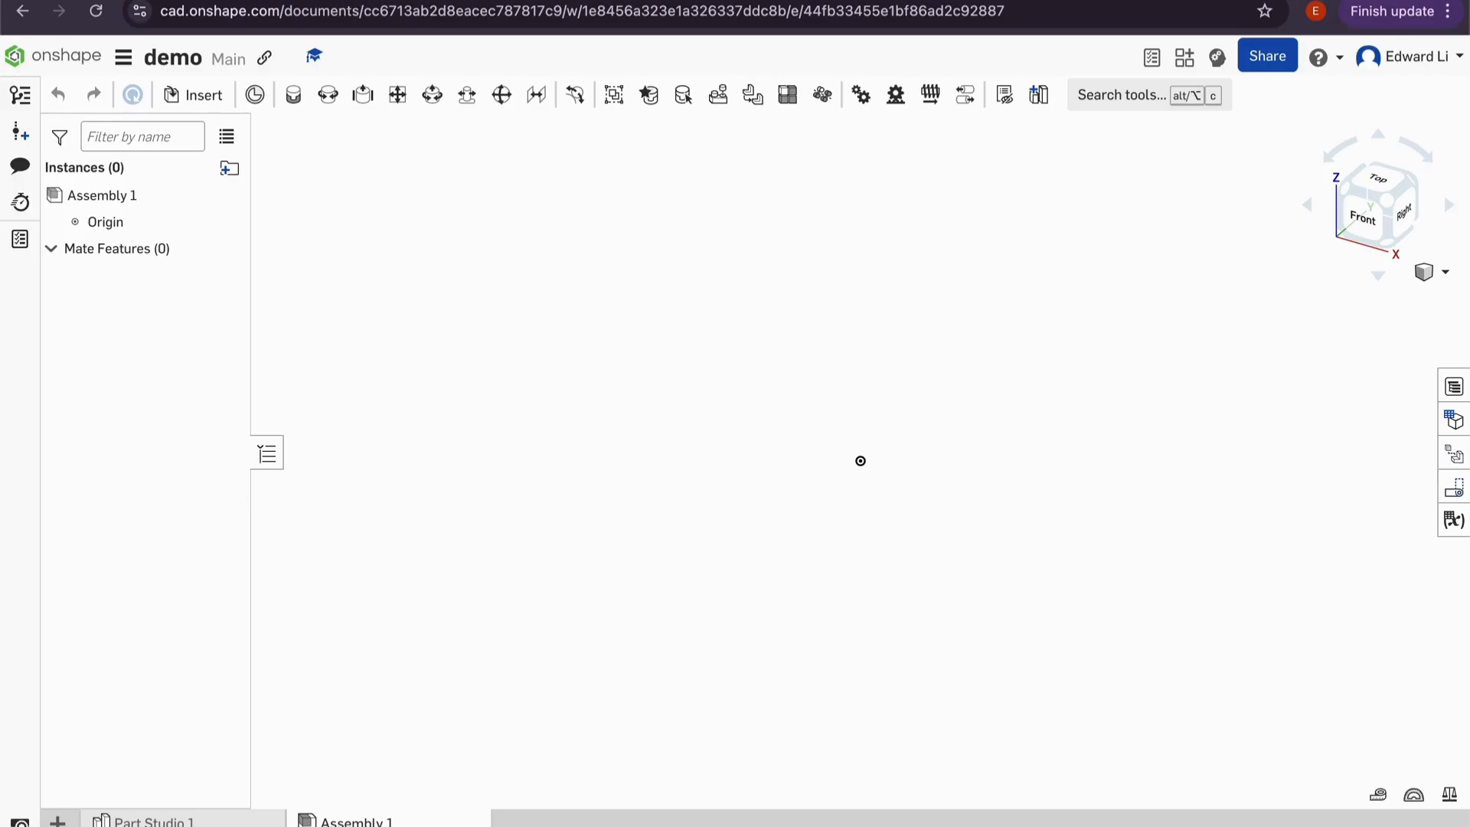
left_click(203, 95)
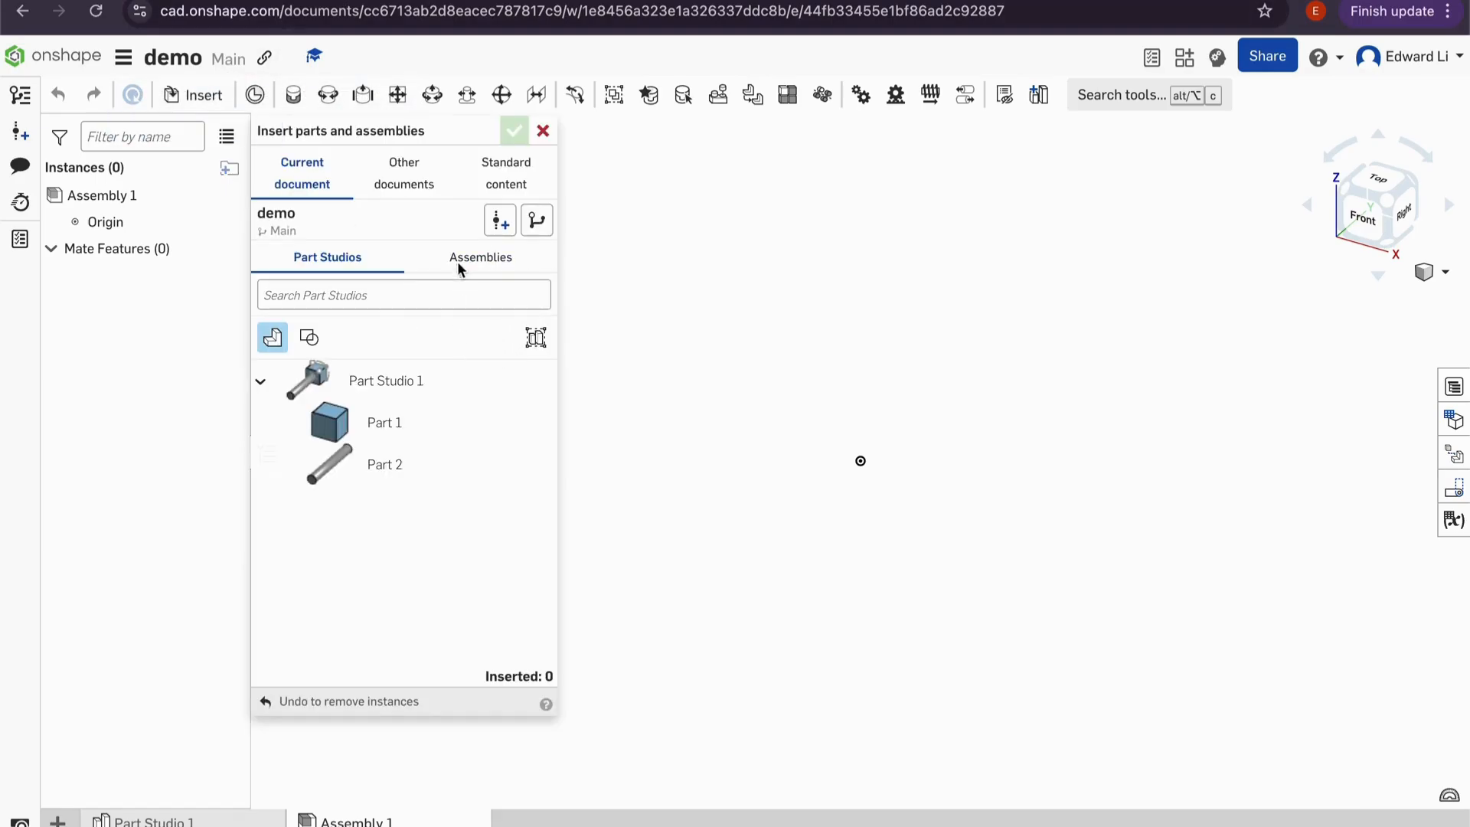
left_click(408, 380)
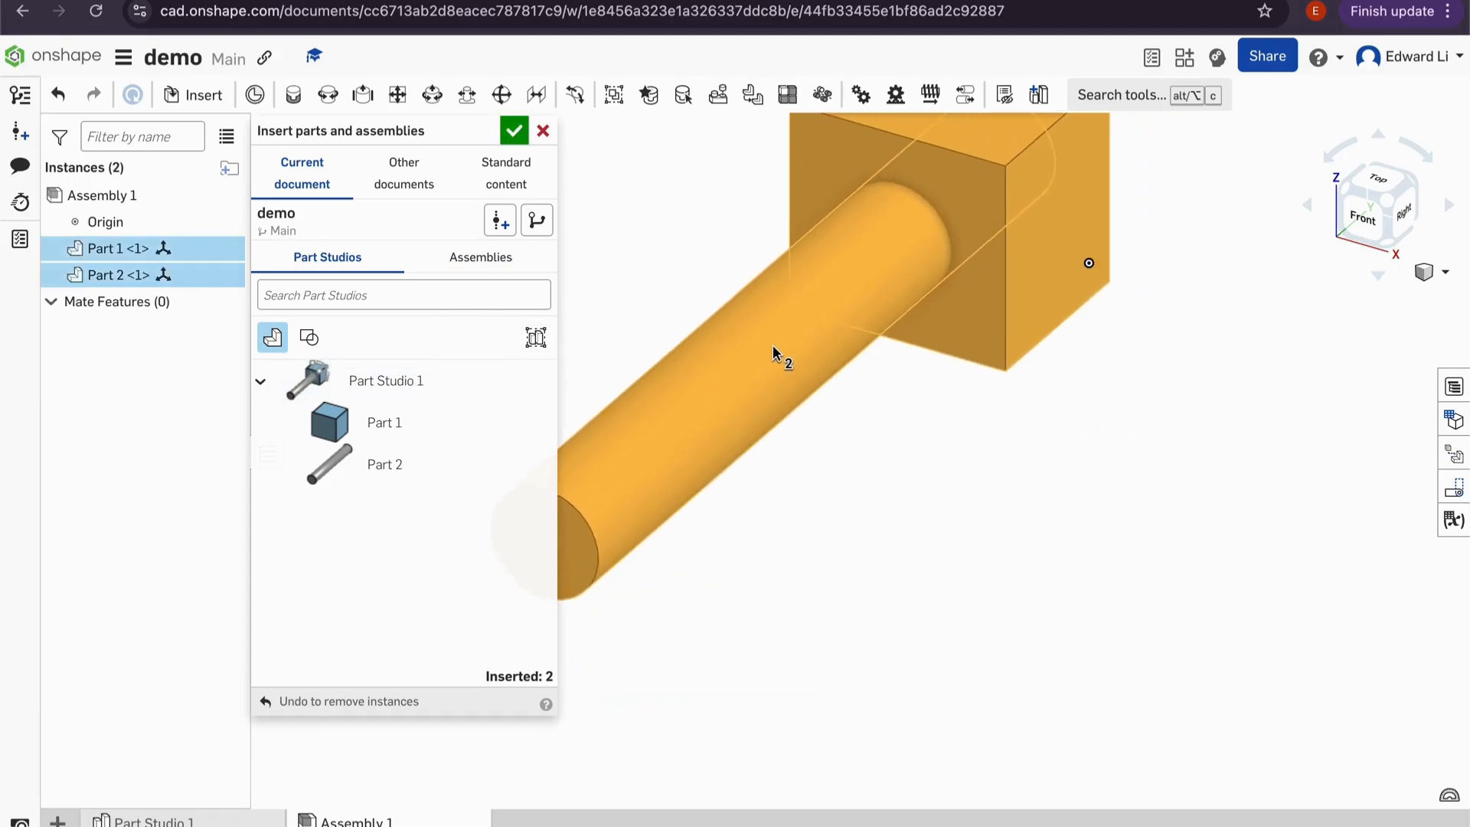
left_click(773, 352)
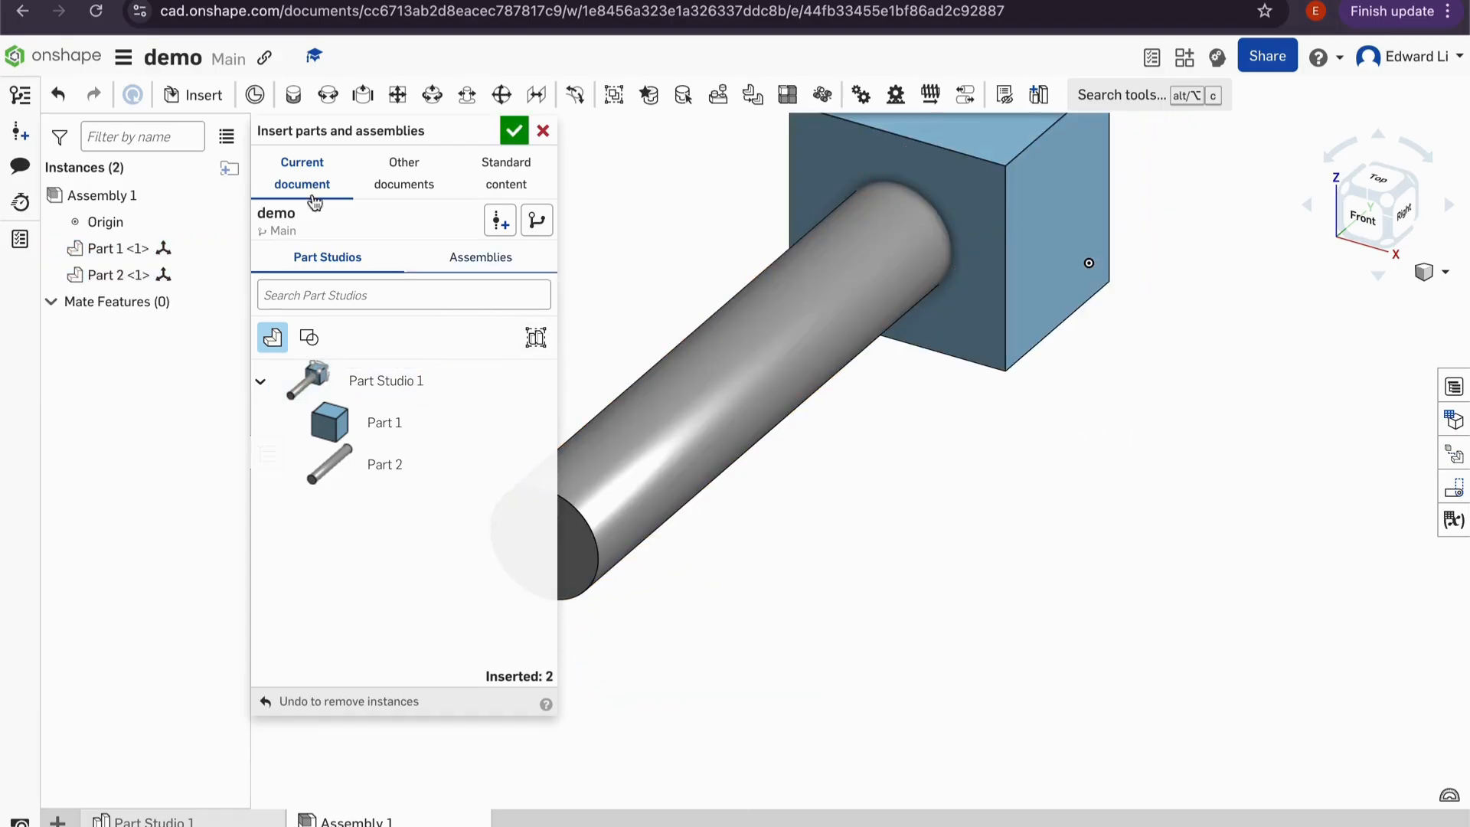
left_click(378, 184)
left_click(305, 170)
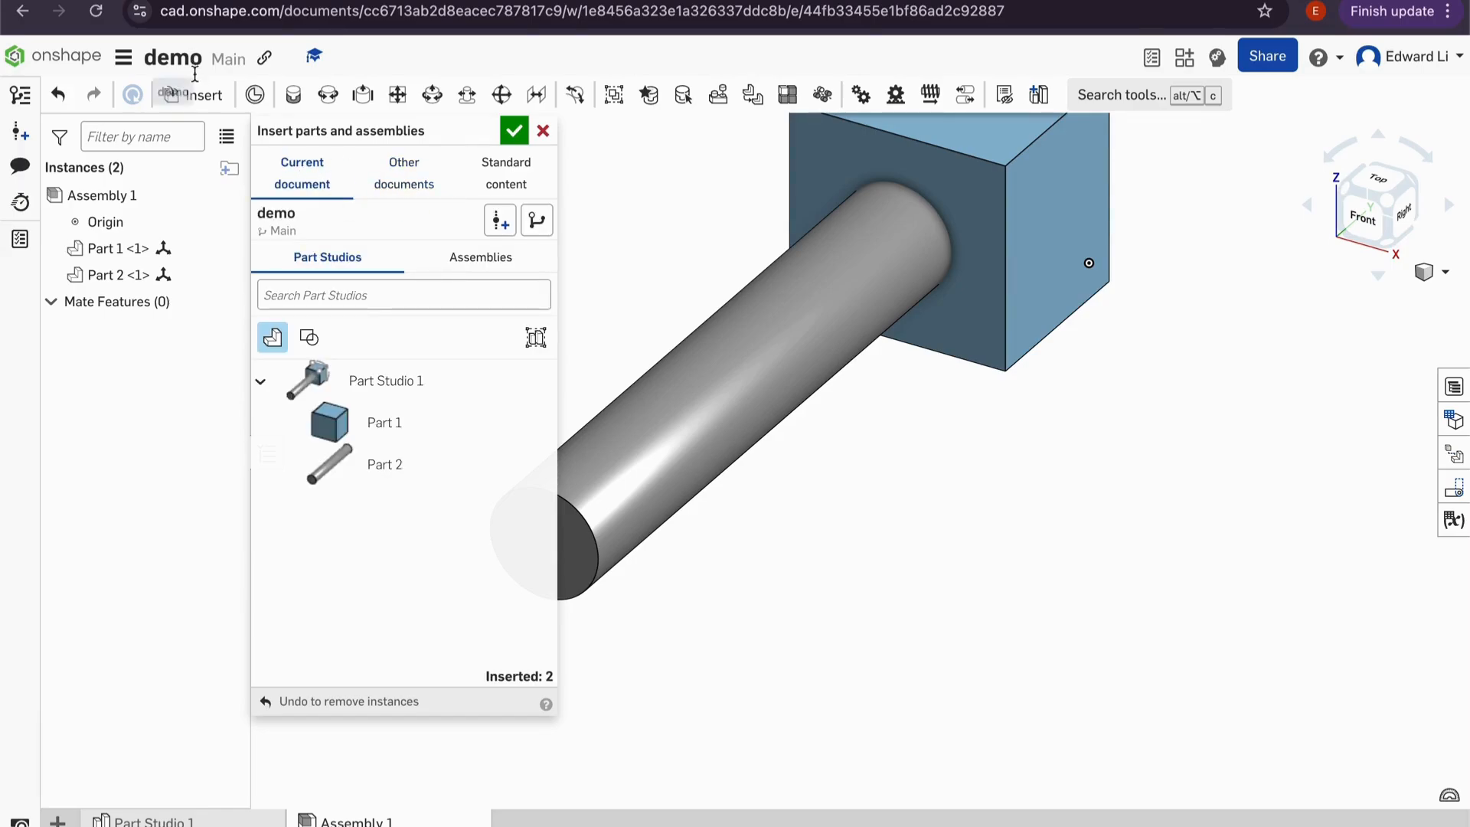
left_click(543, 131)
- Insert the whole of Part Studio 1, with both the block and the cylinder, into the assembly near the origin
left_click(195, 94)
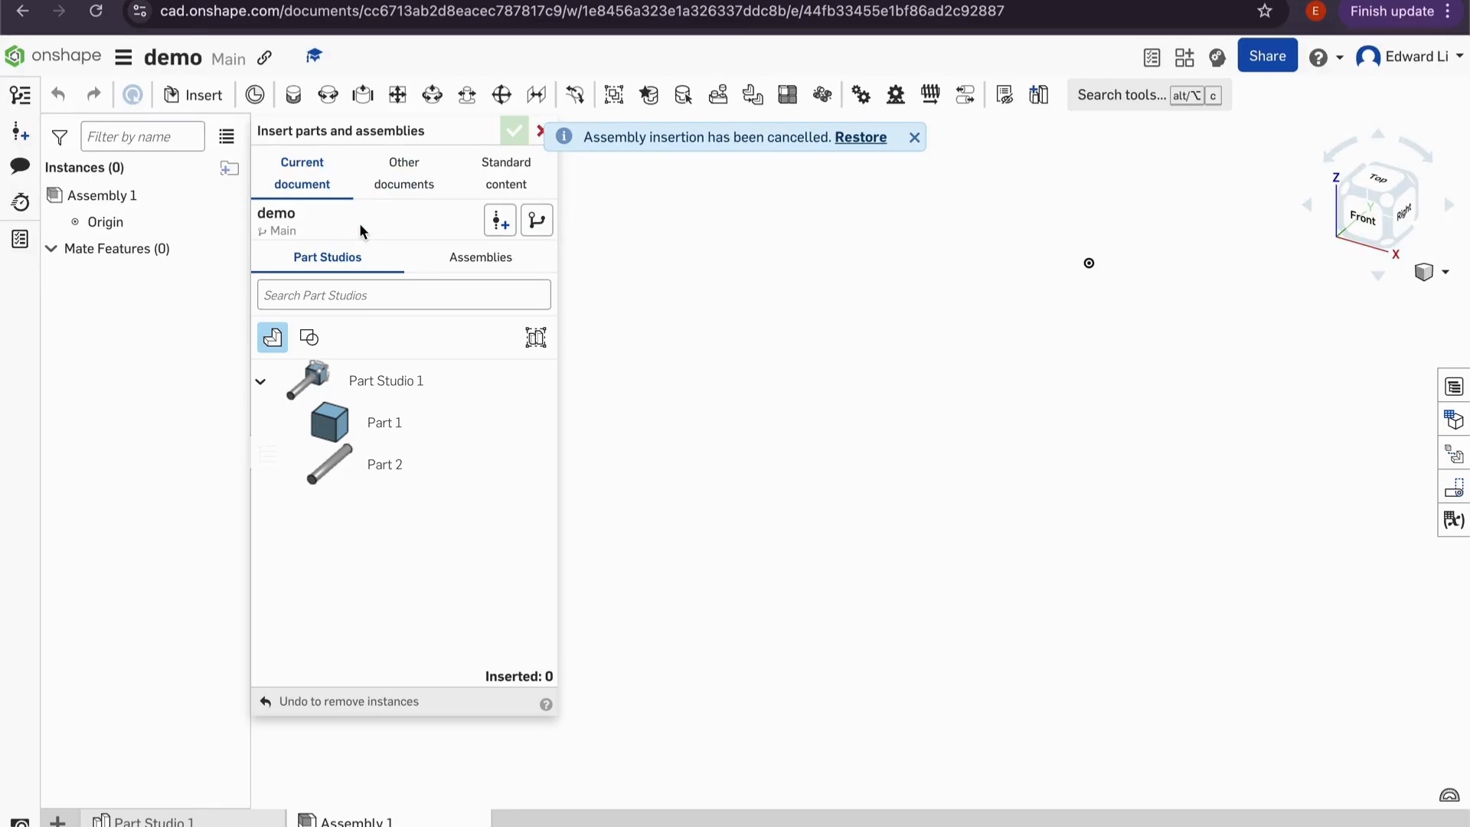
left_click(463, 264)
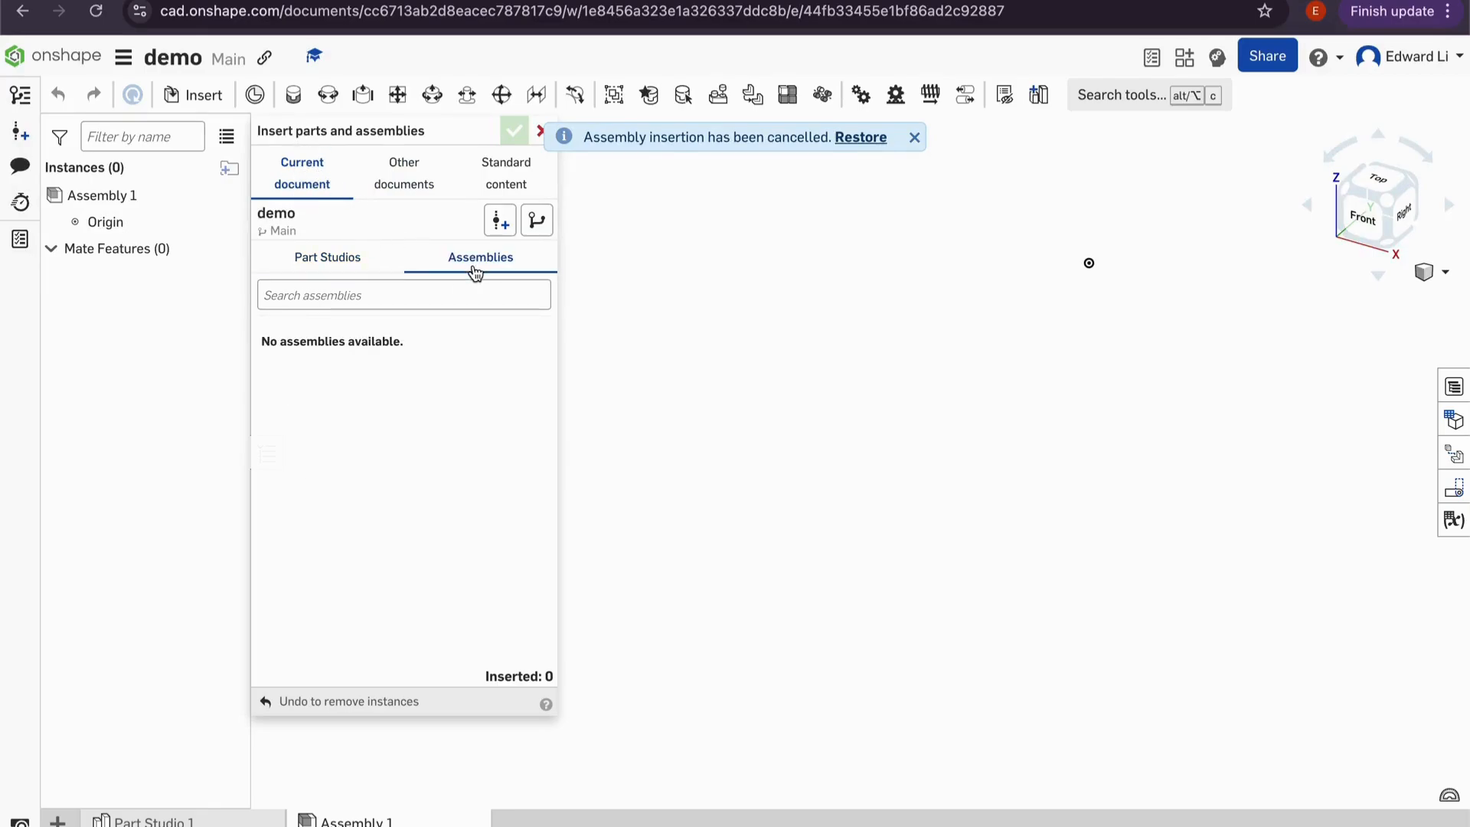
left_click(382, 262)
left_click(429, 386)
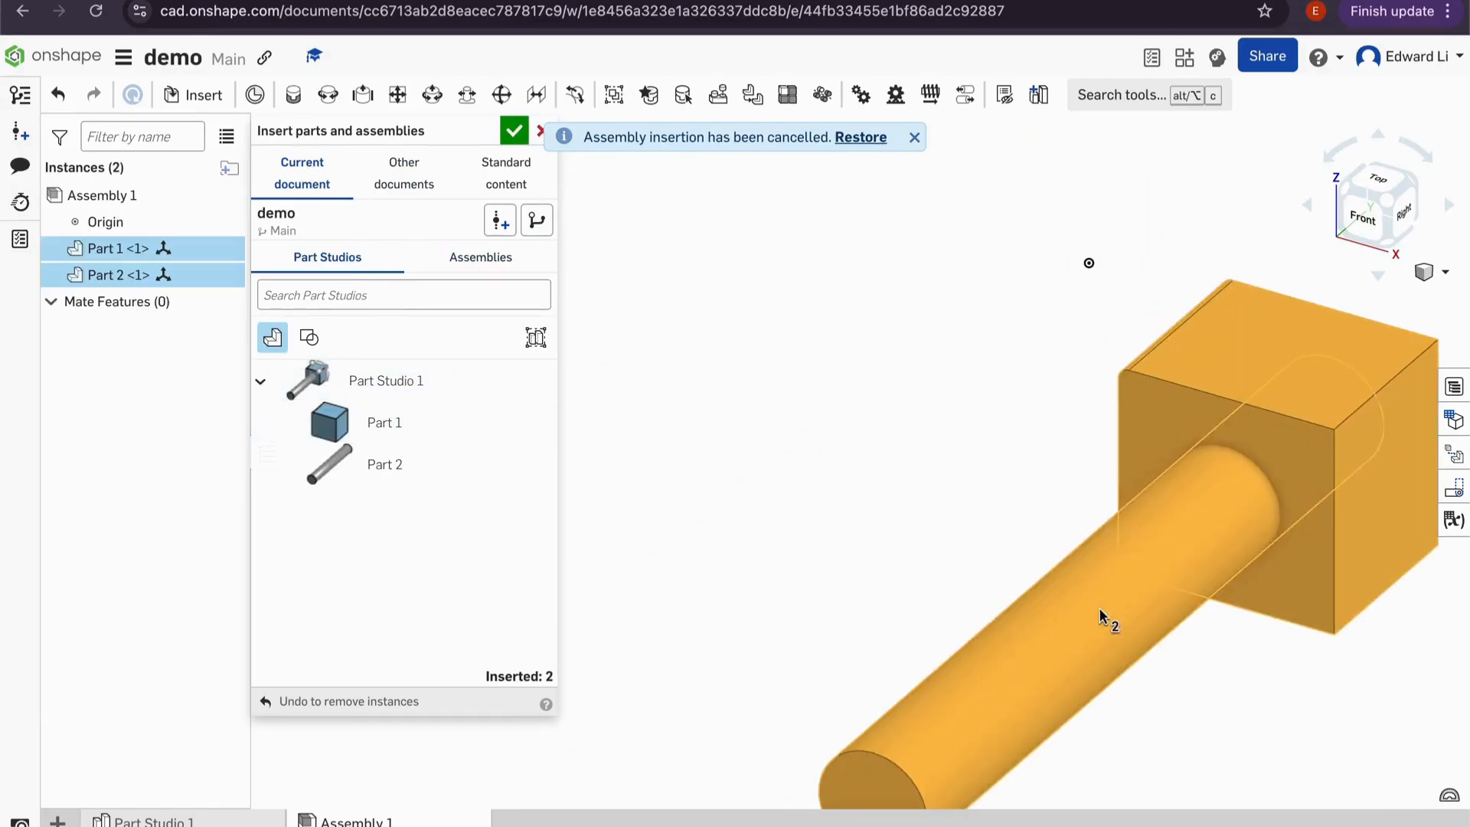
left_click(875, 417)
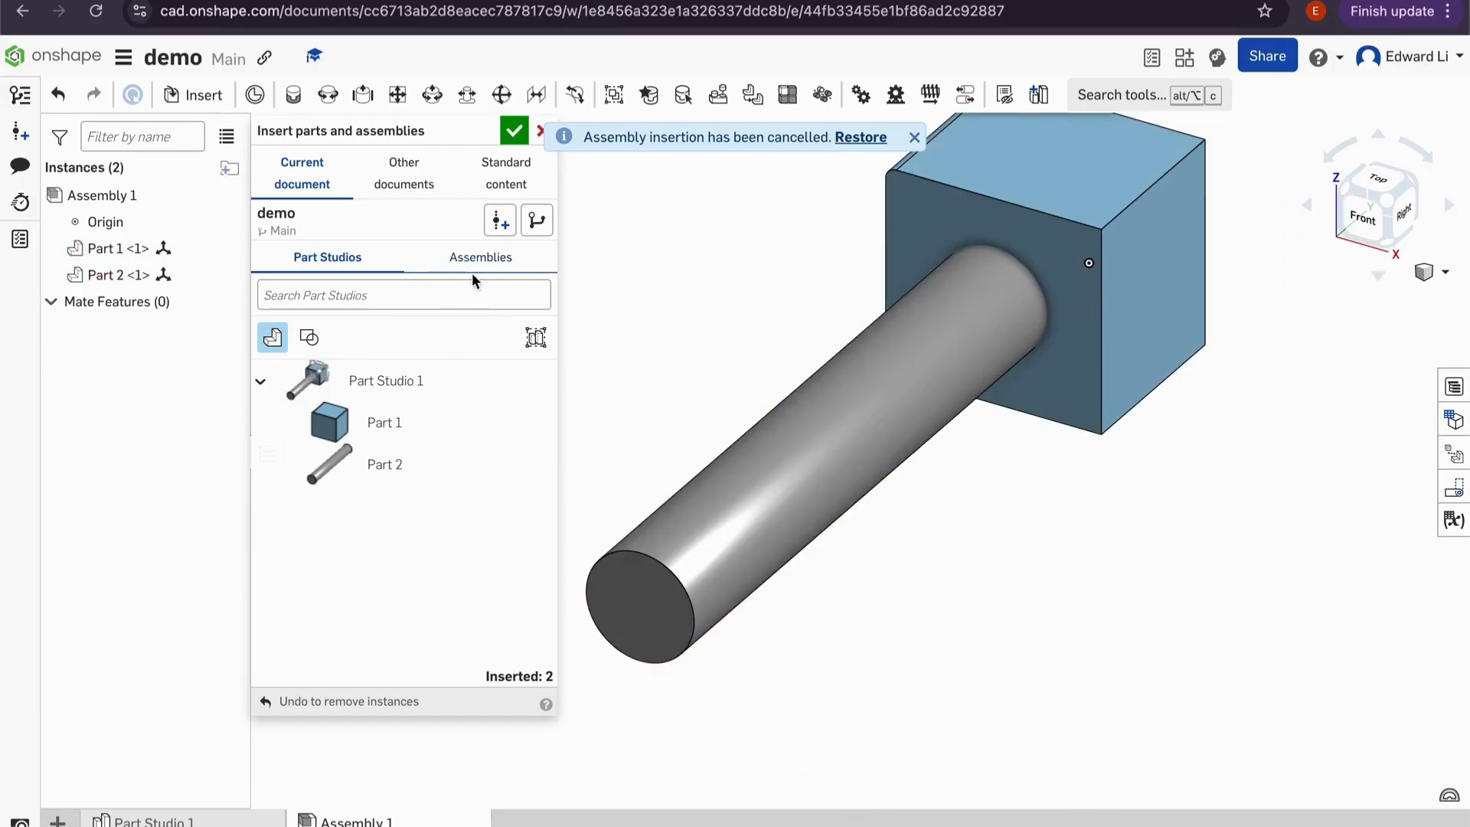
- Insert the Filled Planet Carrier assembly from the public document "10 to 1 planetary stage" below the block and finish inserting
left_click(415, 187)
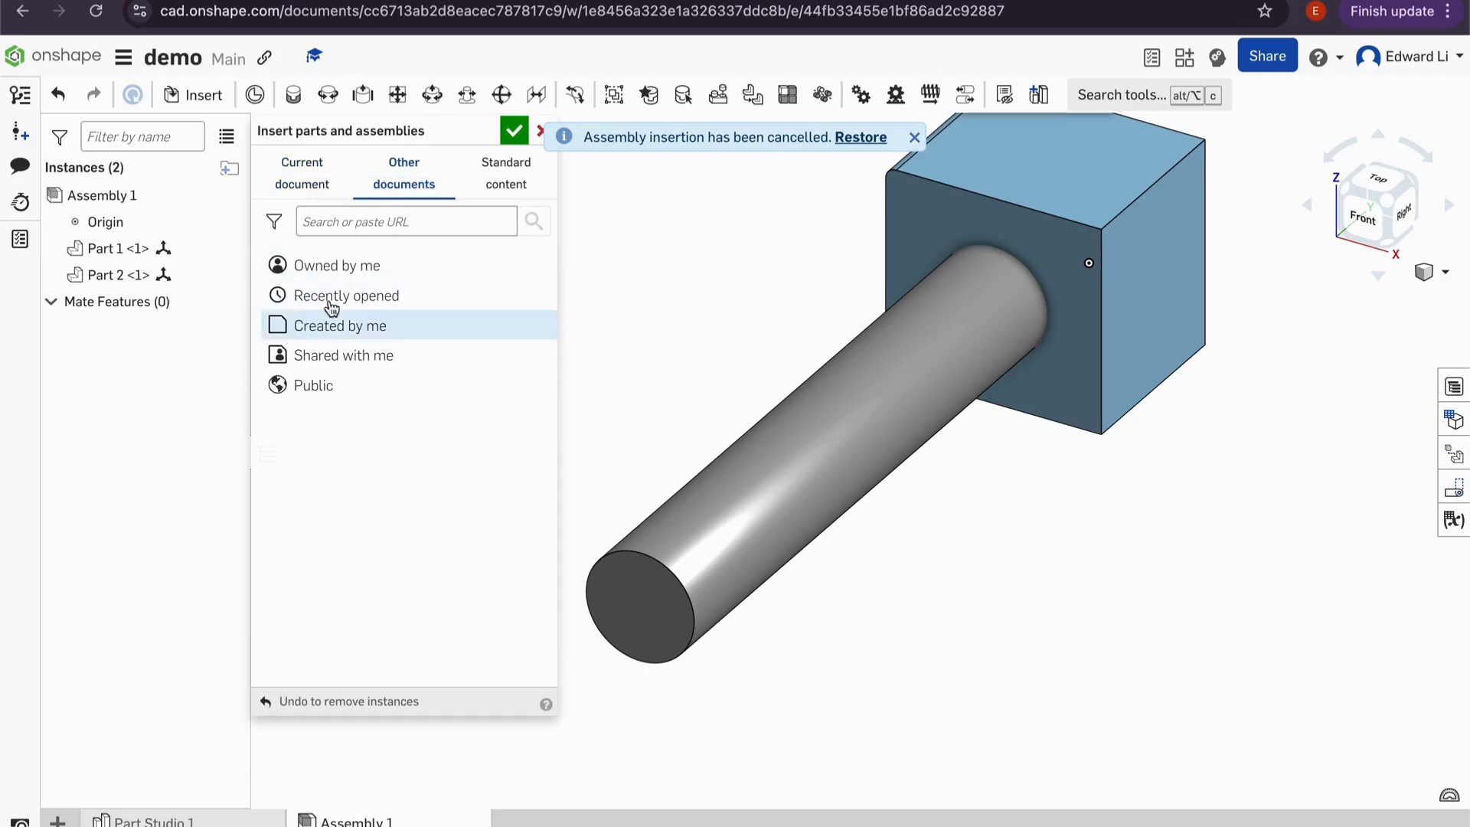
left_click(326, 266)
left_click(271, 260)
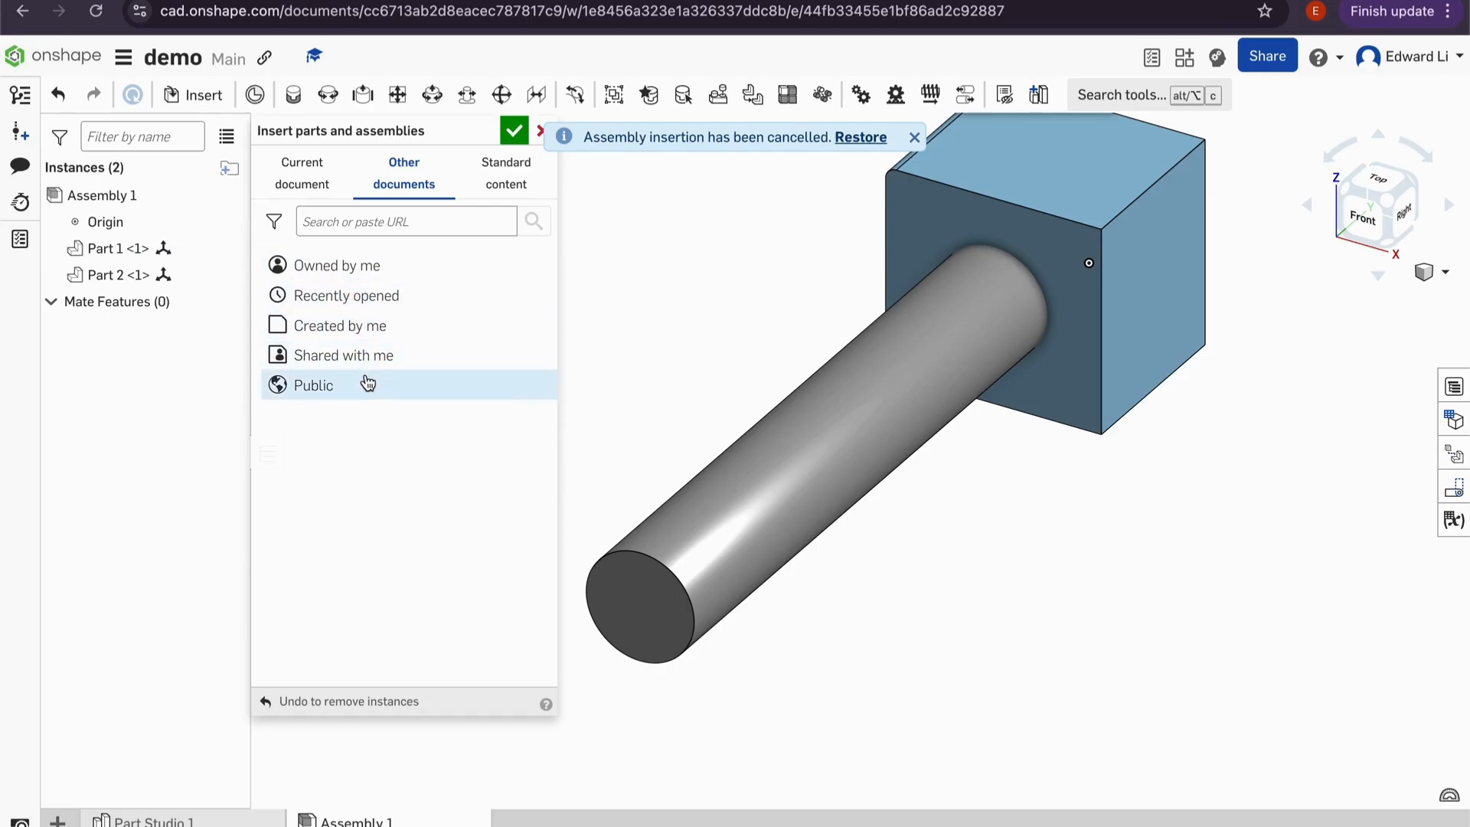
left_click(320, 387)
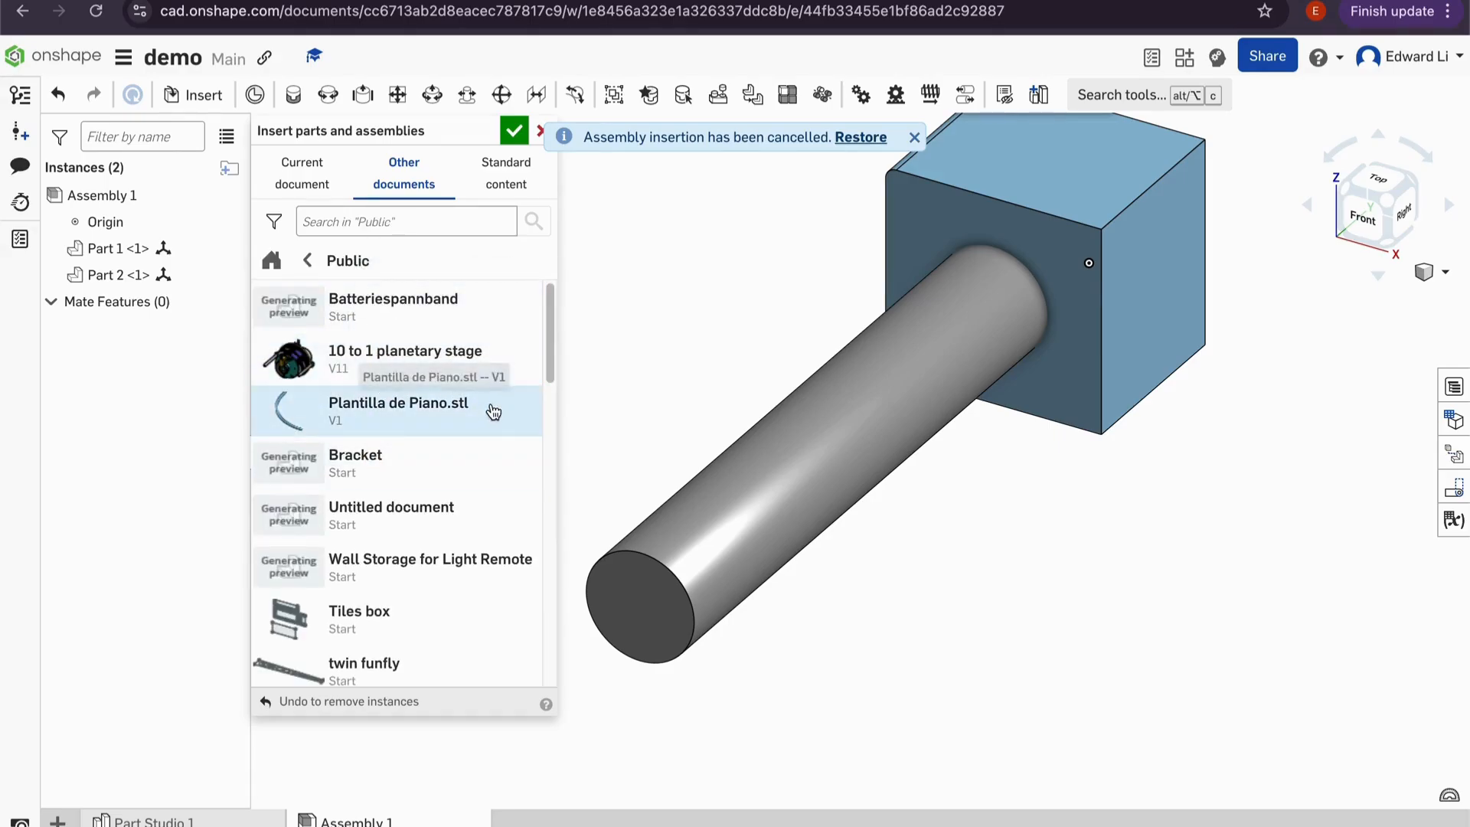
left_click(415, 372)
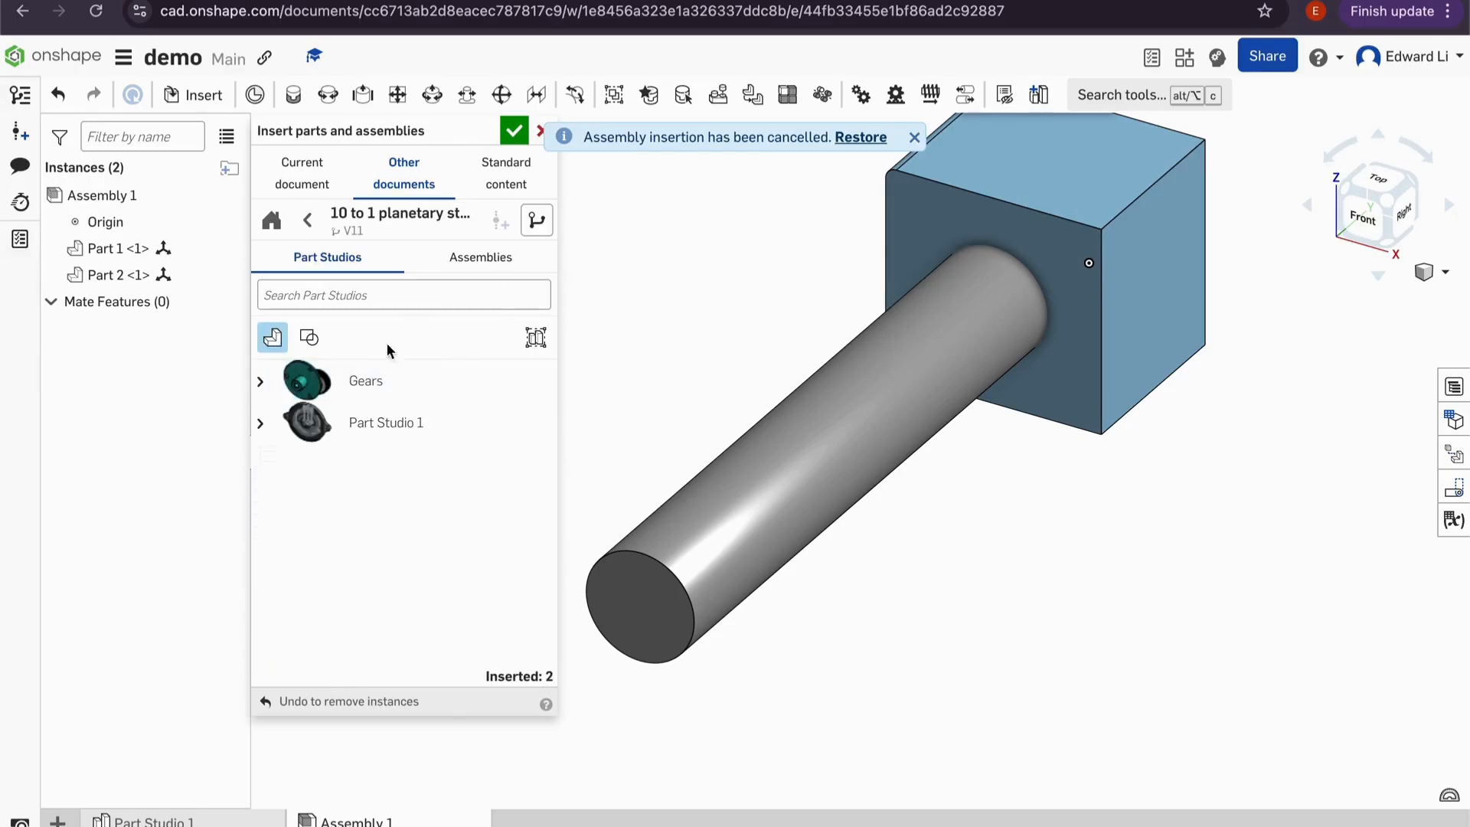
left_click(476, 257)
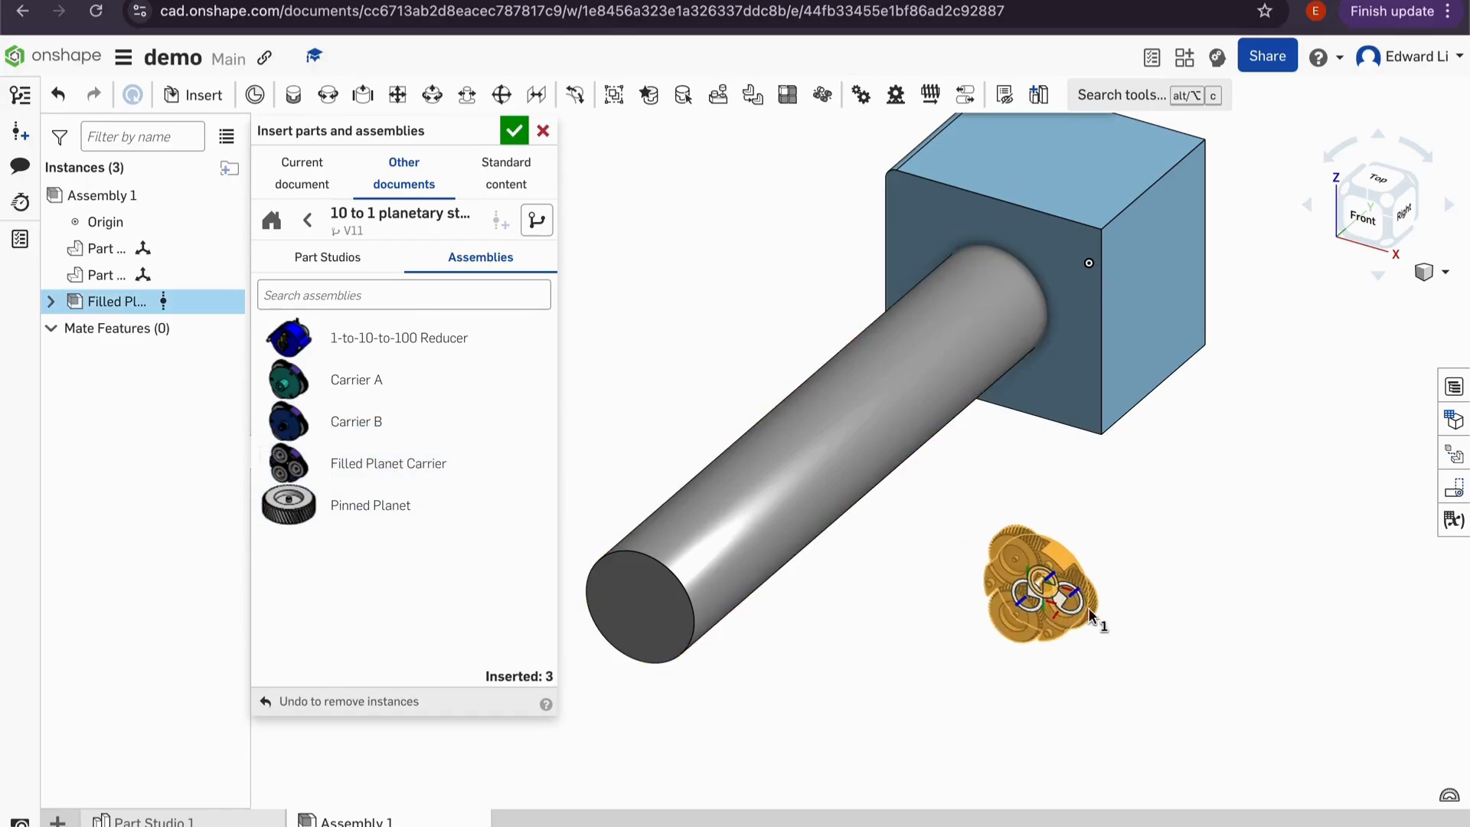
left_click(1132, 624)
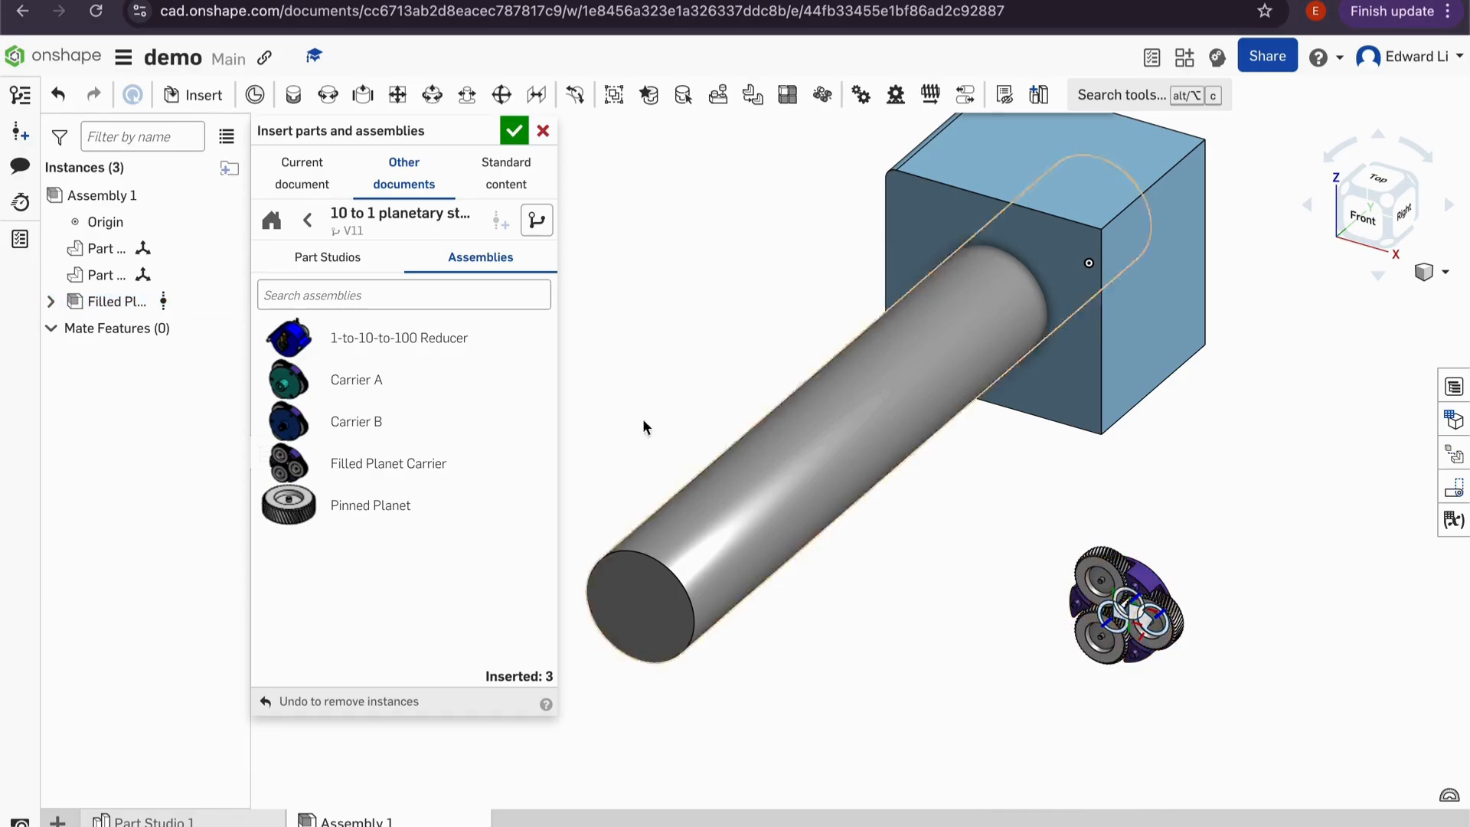
left_click(307, 220)
left_click(518, 132)
- Pull the cylinder, the block and the planet carrier apart so they stand separately in the assembly
right_click_drag(1039, 561, 1017, 506)
left_click_drag(792, 398, 746, 366)
left_click_drag(1063, 360, 1156, 375)
left_click_drag(1087, 569, 975, 654)
- Fasten the cylinder's end face to the block's front face with a Fastened mate, flipped so the cylinder points outward
left_click(293, 95)
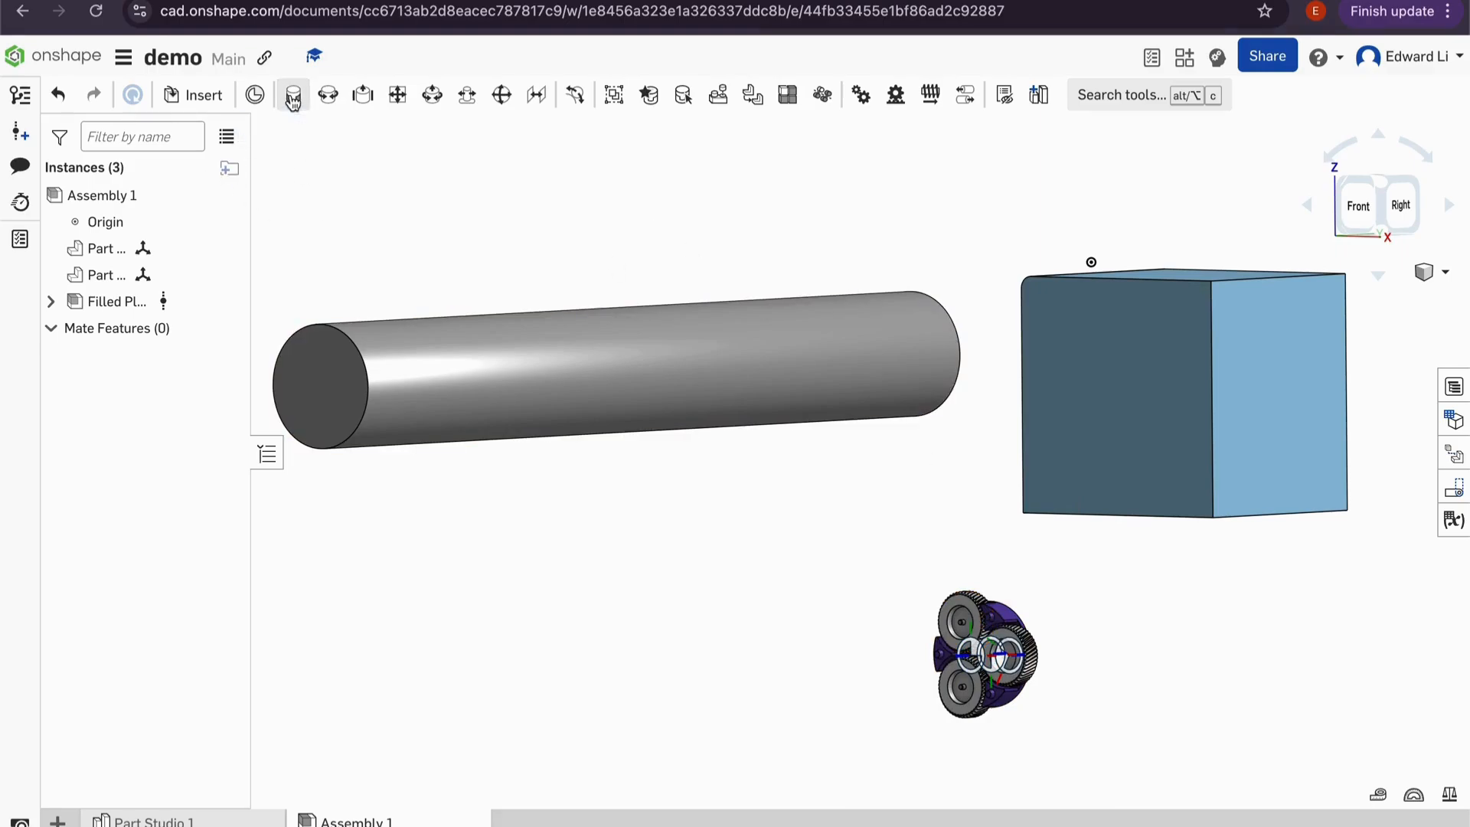
left_click(341, 380)
left_click(1155, 388)
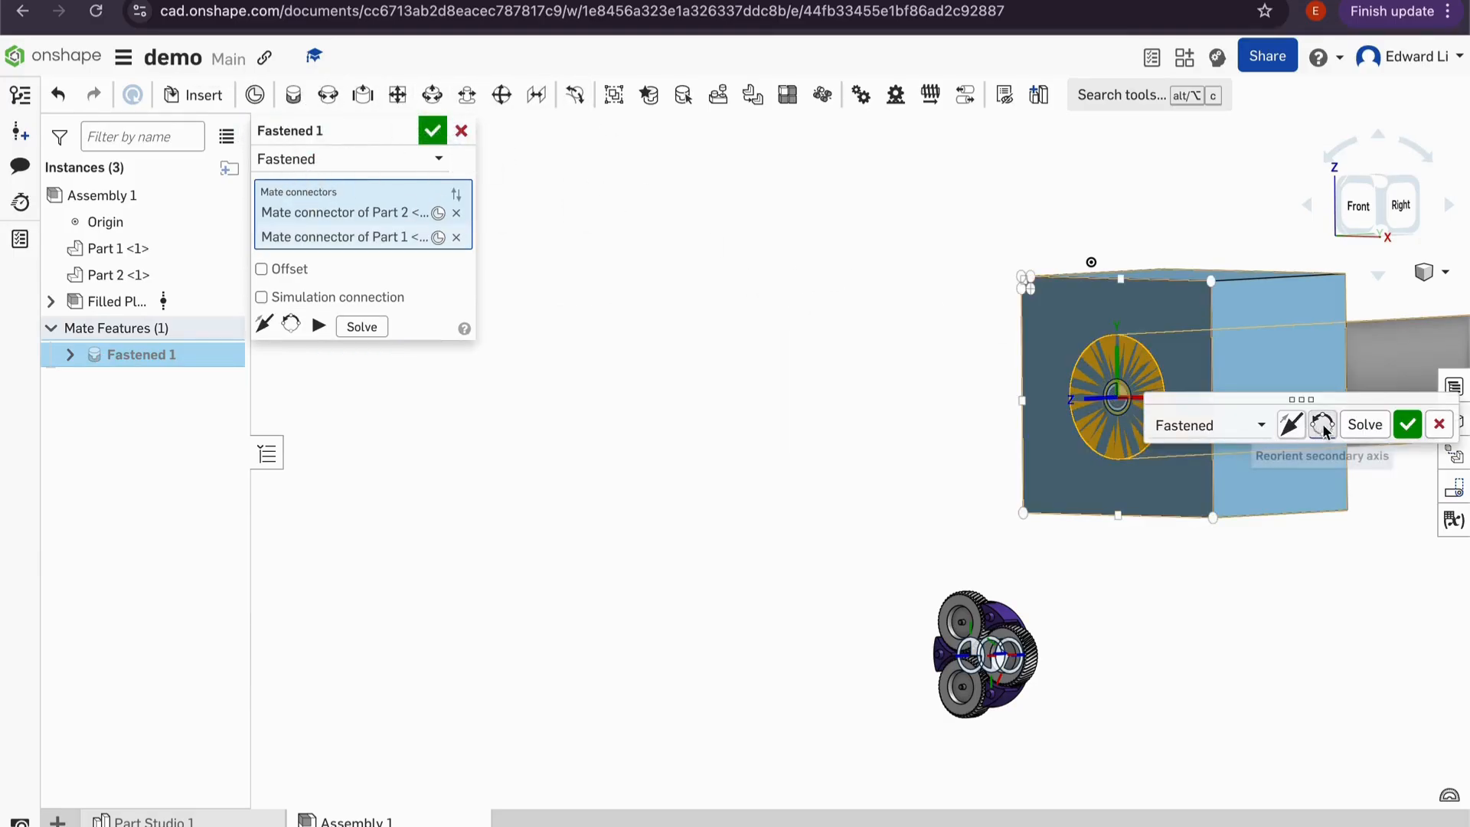
left_click(1298, 429)
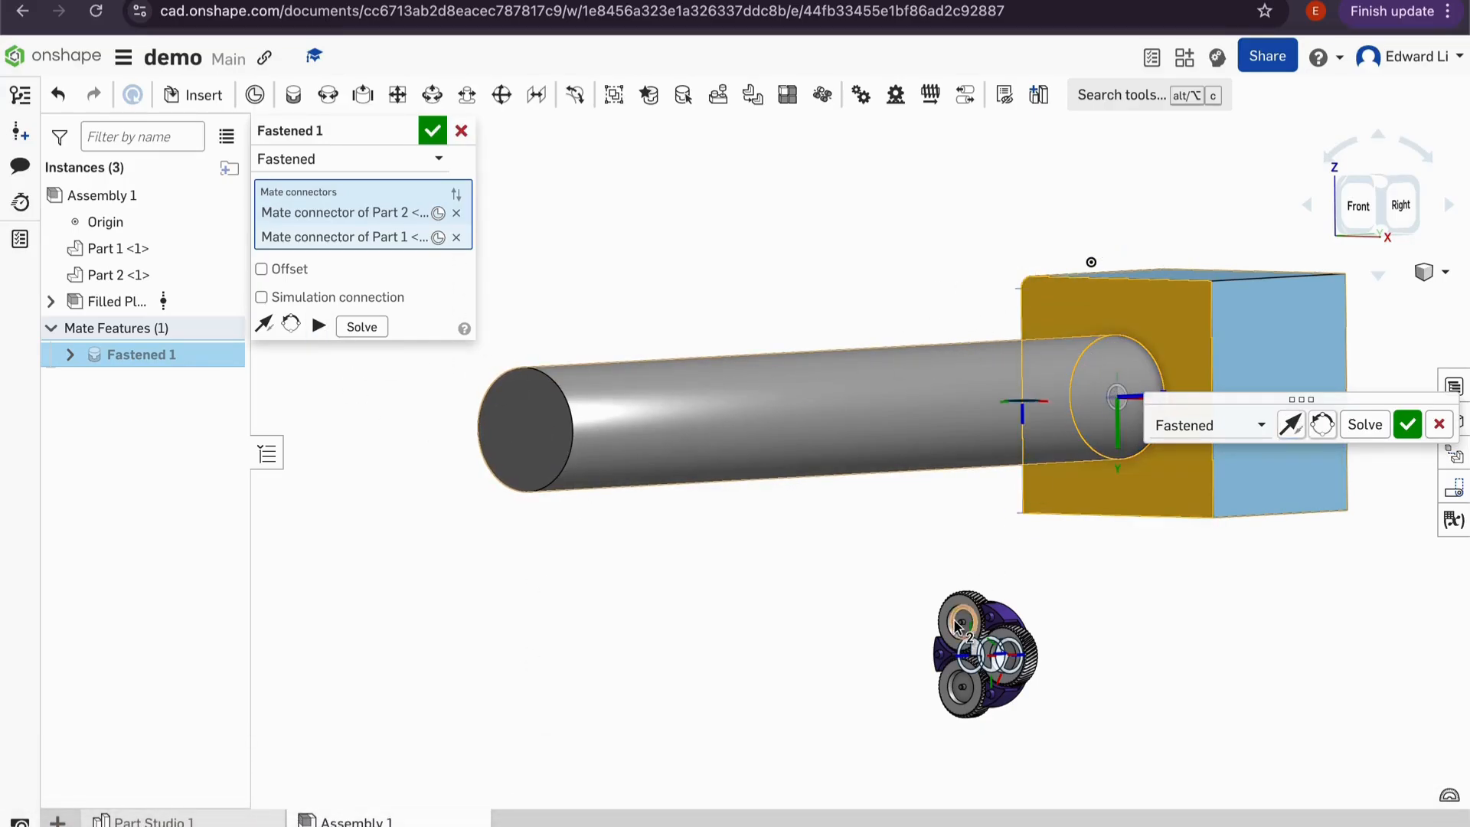
left_click(433, 130)
- Move the fastened cylinder and block together, and shift the planet carrier separately
left_click_drag(875, 398, 865, 369)
left_click_drag(969, 629, 930, 613)
right_click_drag(930, 612, 881, 595)
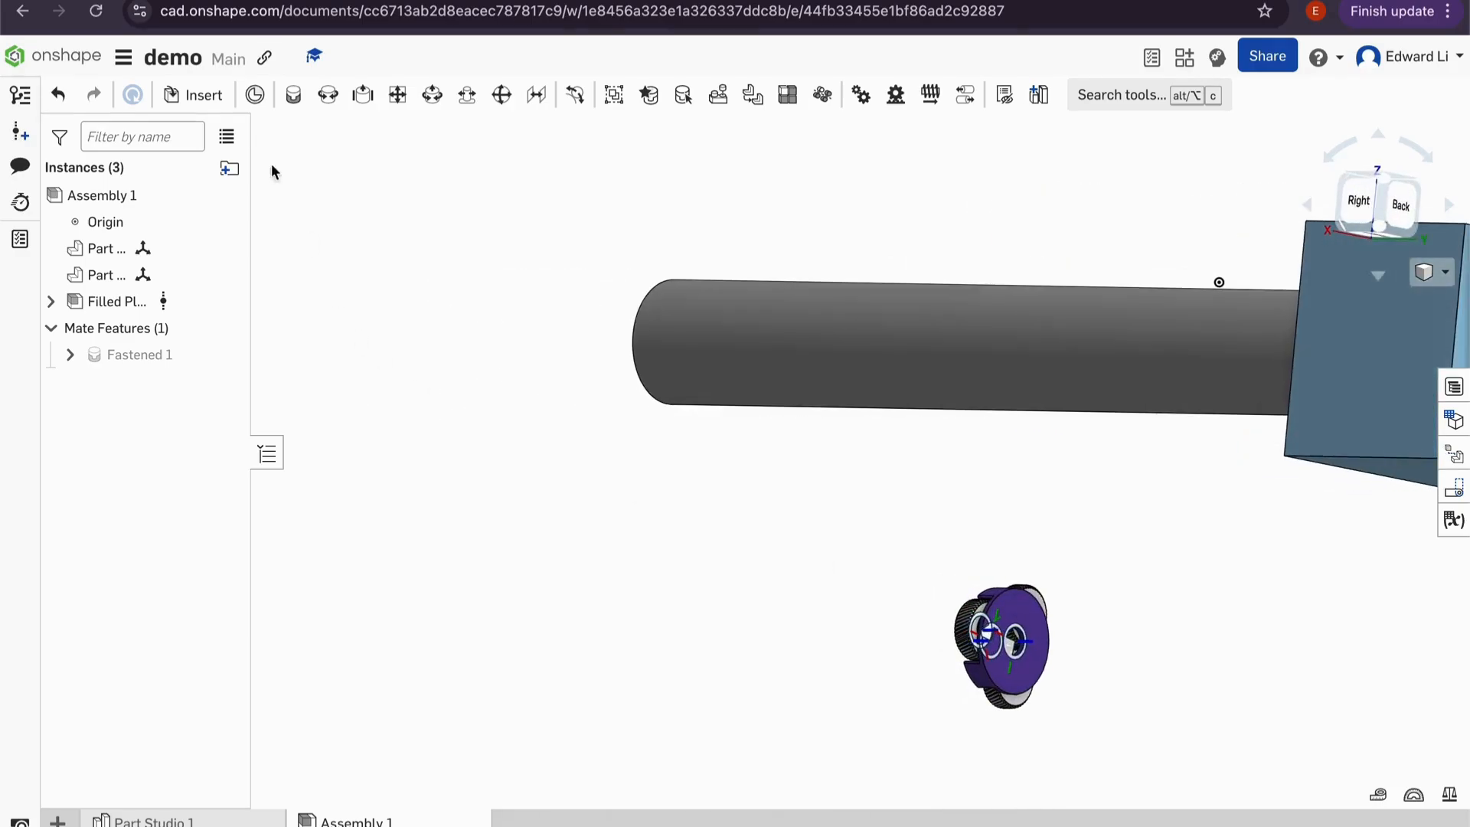
- Create a Revolute mate between the planet carrier's Rear Revolute connector and the centre of the cylinder's free end face
left_click(327, 94)
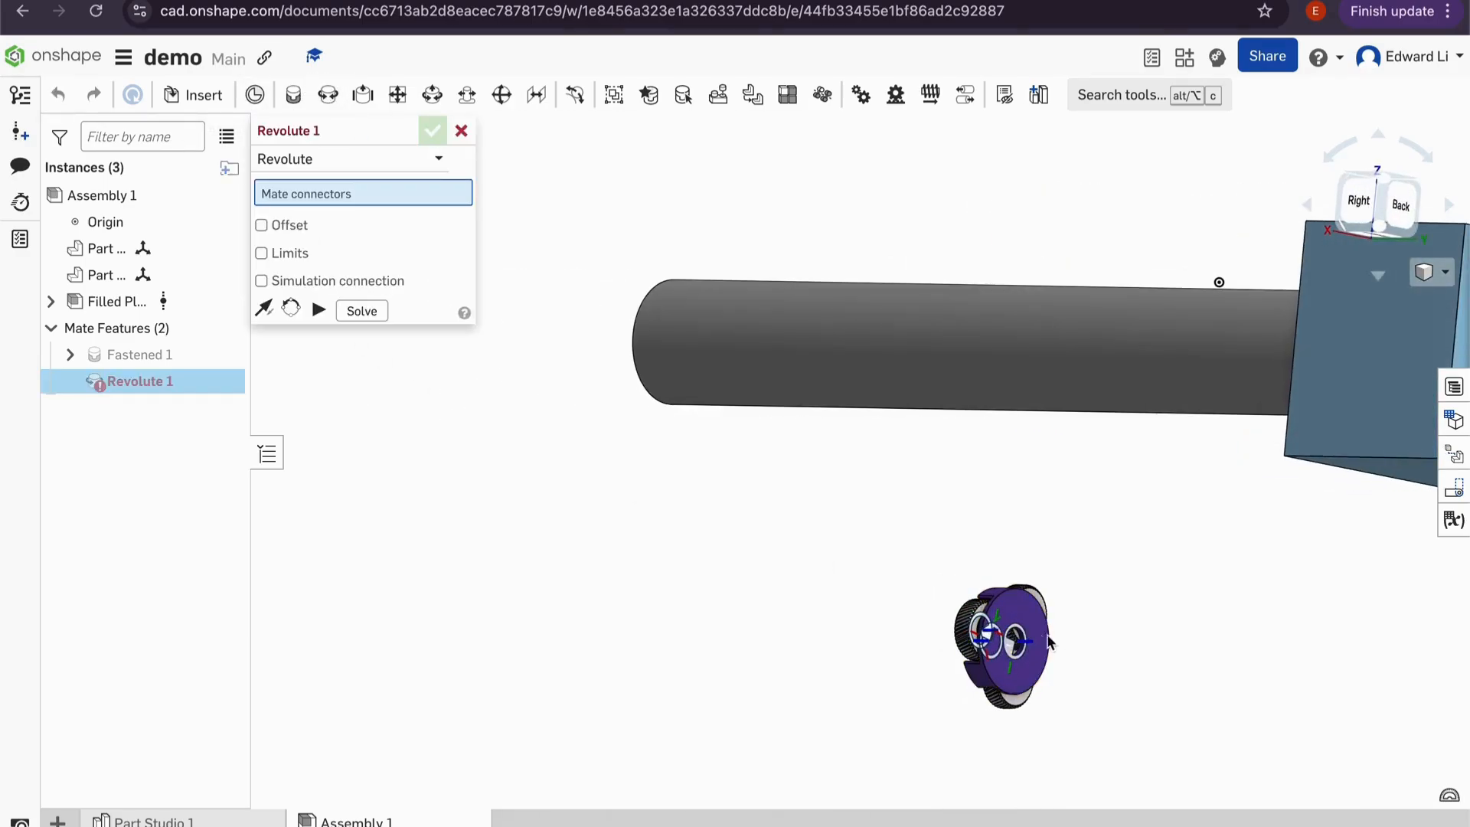
left_click(1018, 640)
right_click_drag(980, 541, 1109, 508)
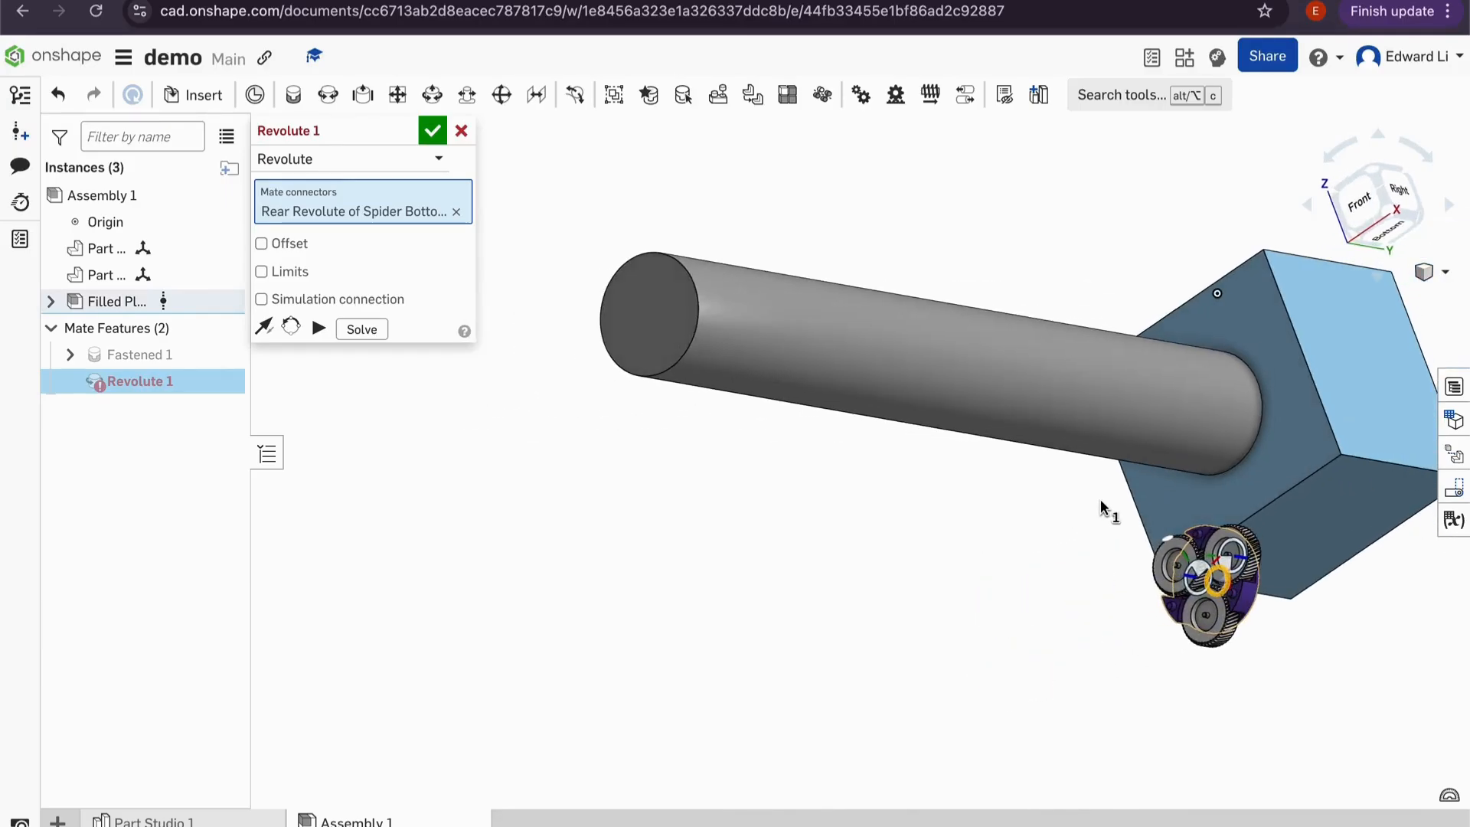
left_click(652, 321)
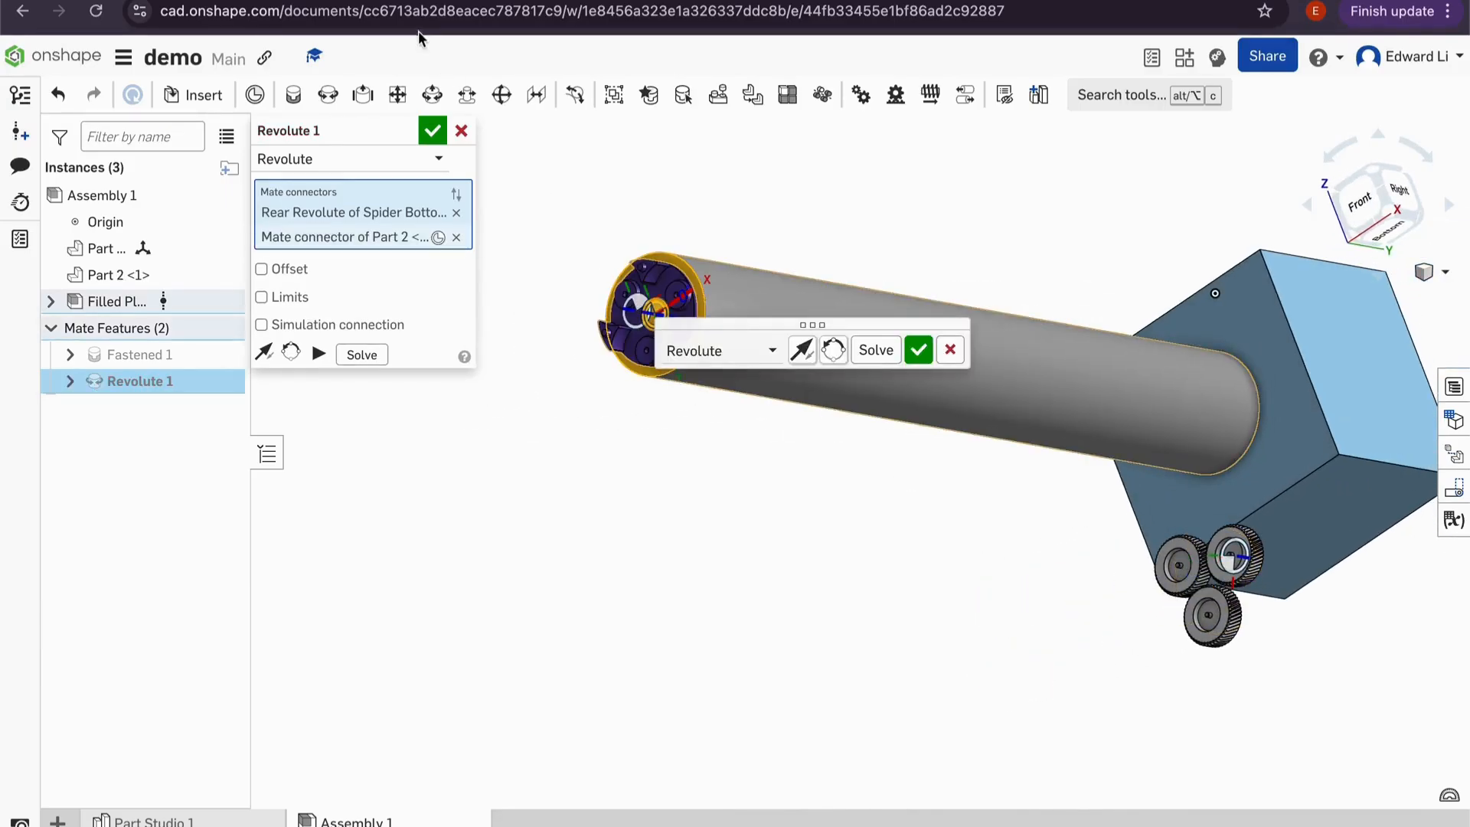
left_click(432, 129)
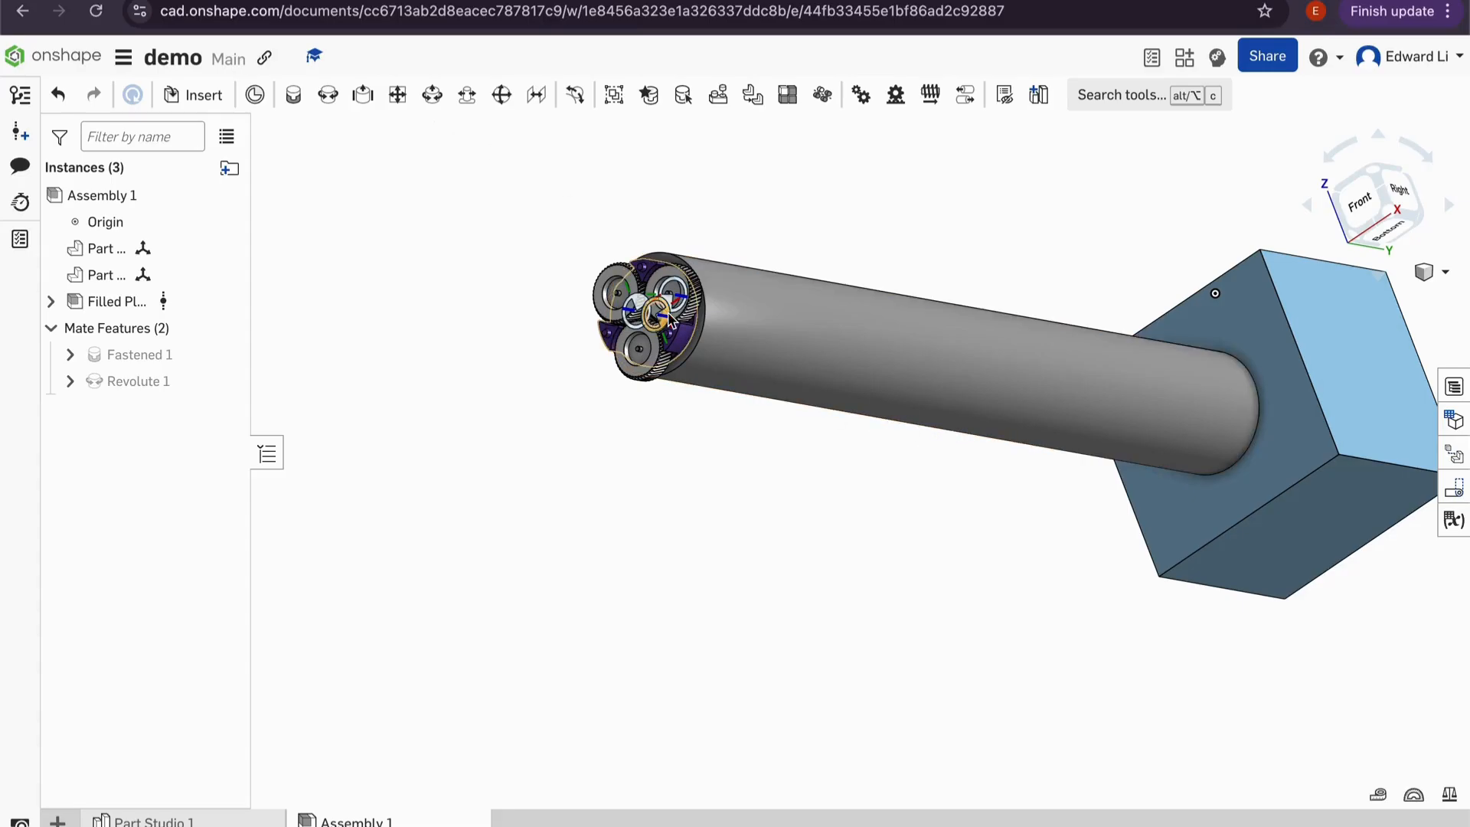
right_click_drag(669, 314, 727, 266)
left_click(1364, 205)
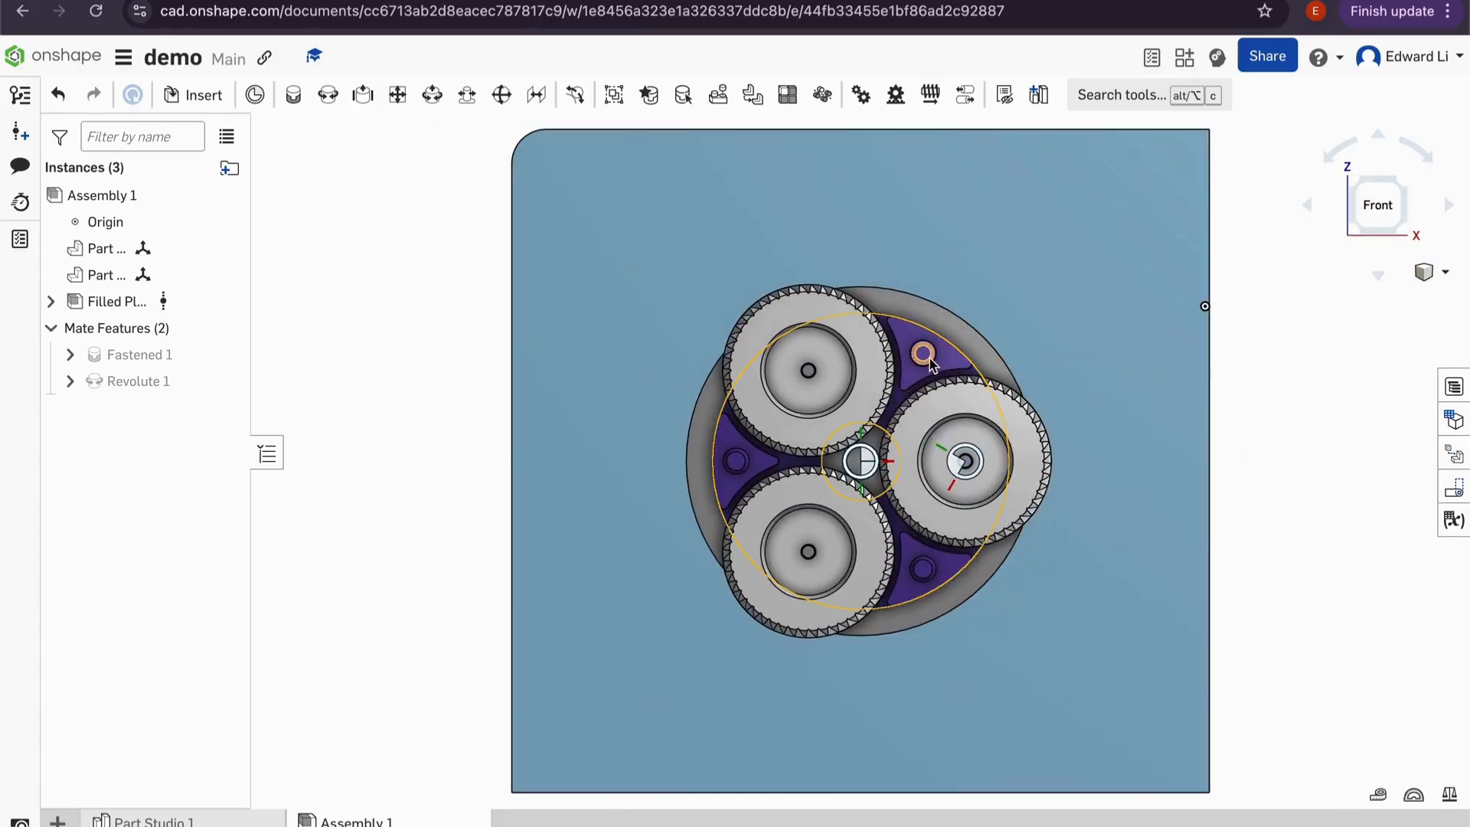
- Rotate the planet carrier about 190° around its Revolute mate on the cylinder's free end
left_click(926, 356)
left_click_drag(926, 246, 917, 449)
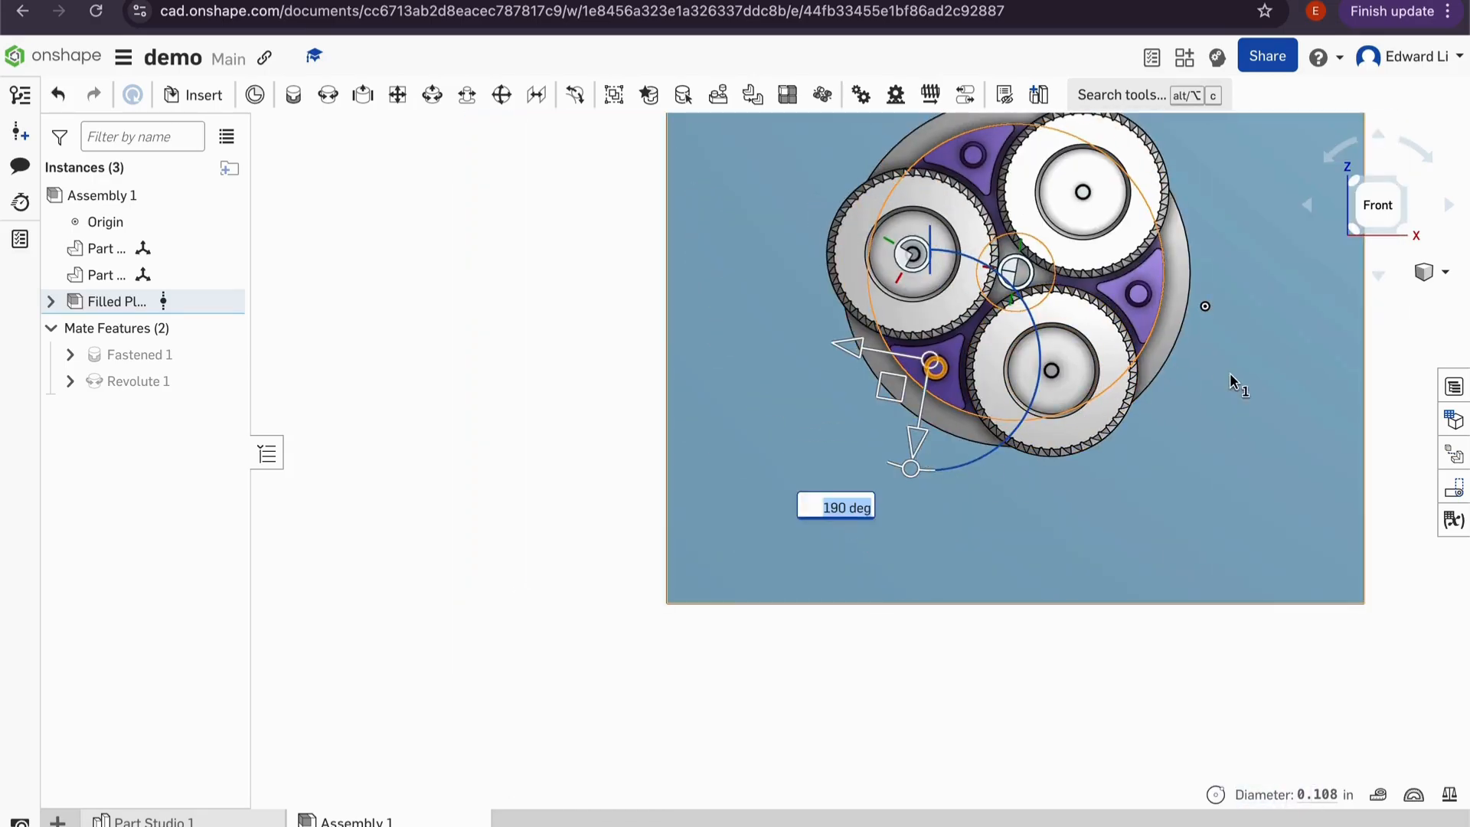
left_click(1384, 418)
right_click_drag(1384, 418, 1318, 422)
scroll(1317, 422, "down", 6)
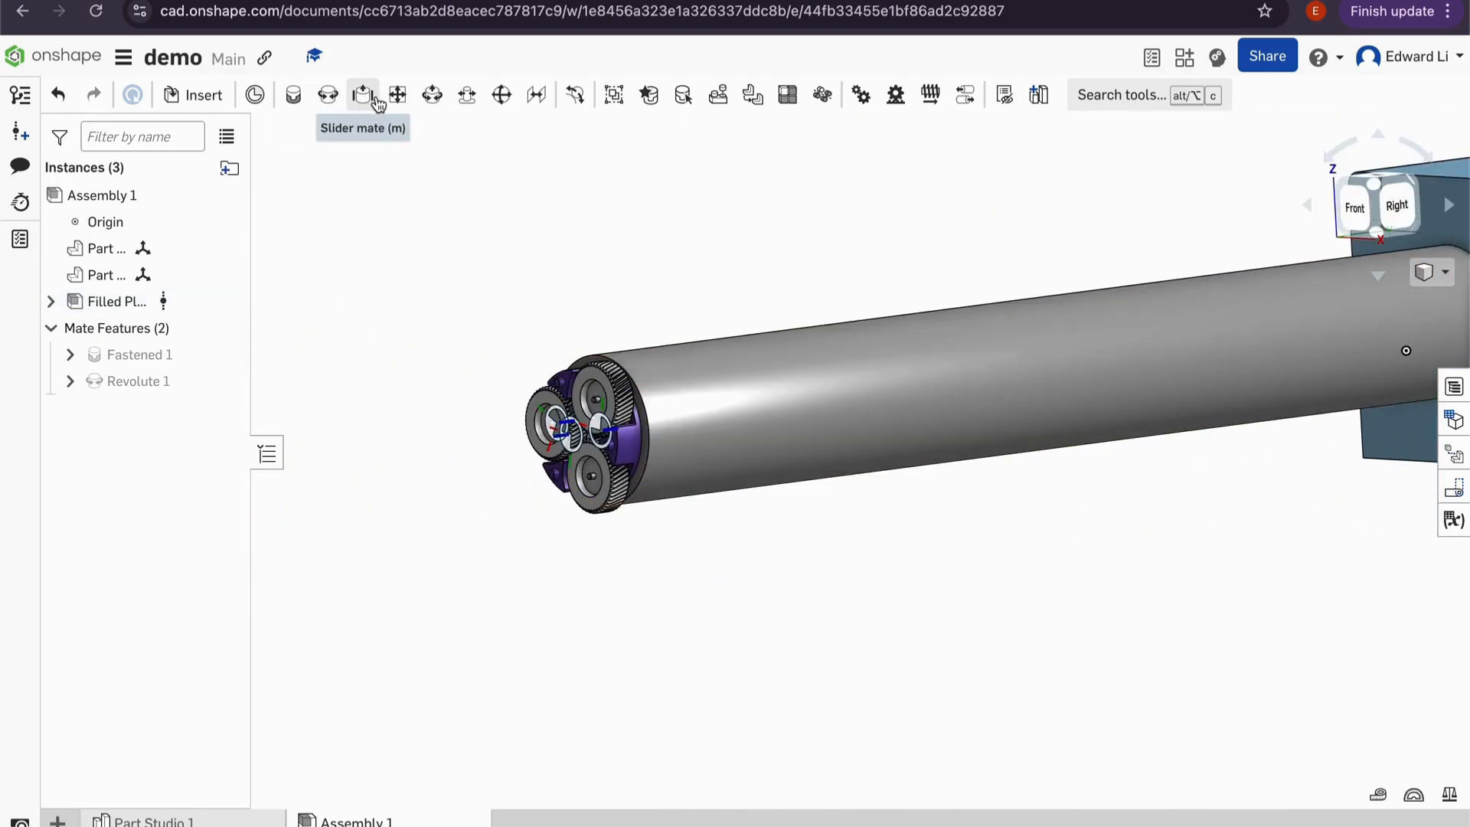
scroll(590, 405, "down", 5)
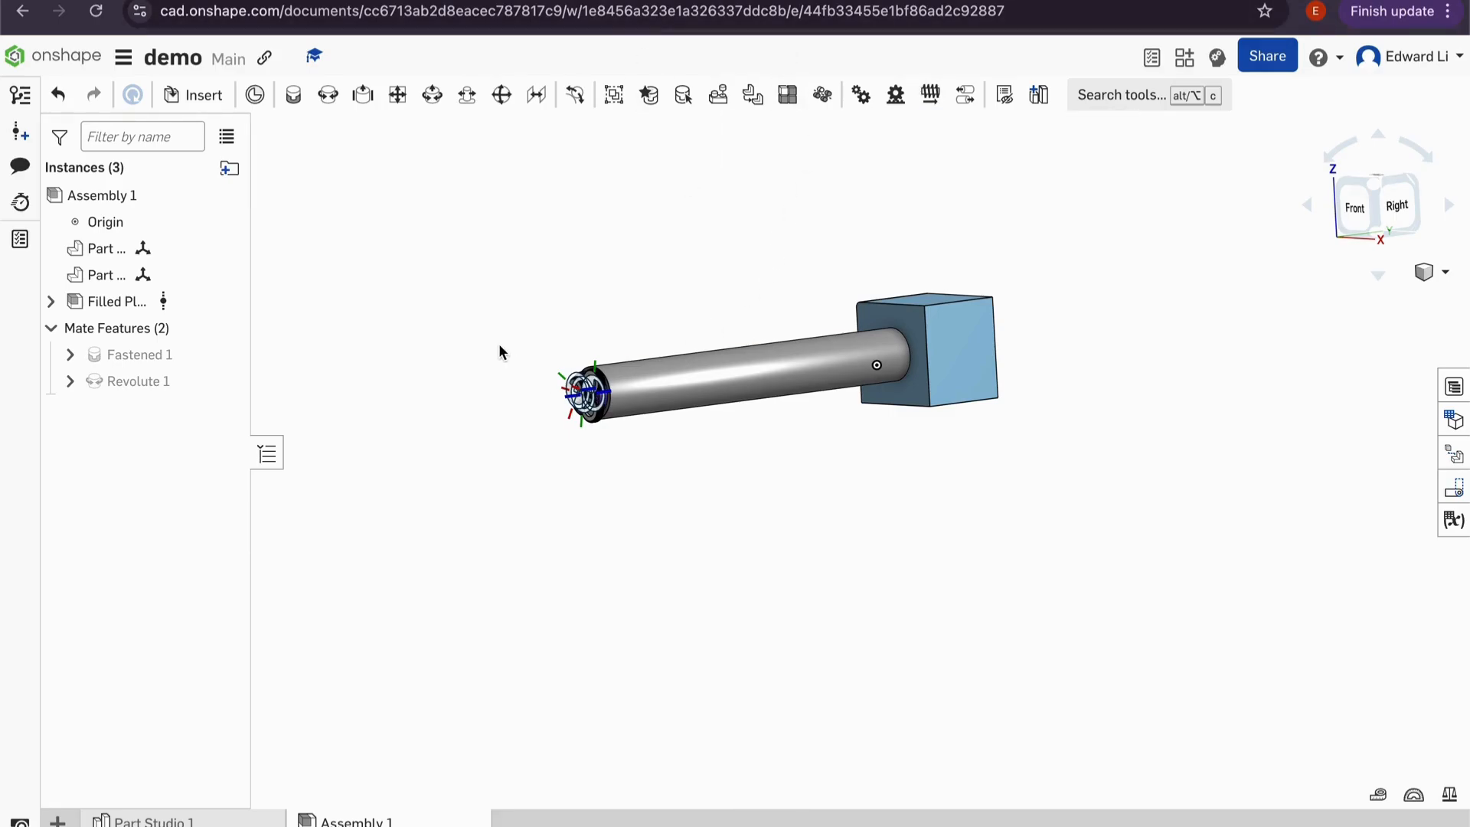
scroll(499, 345, "up", 4)
scroll(552, 353, "down", 5)
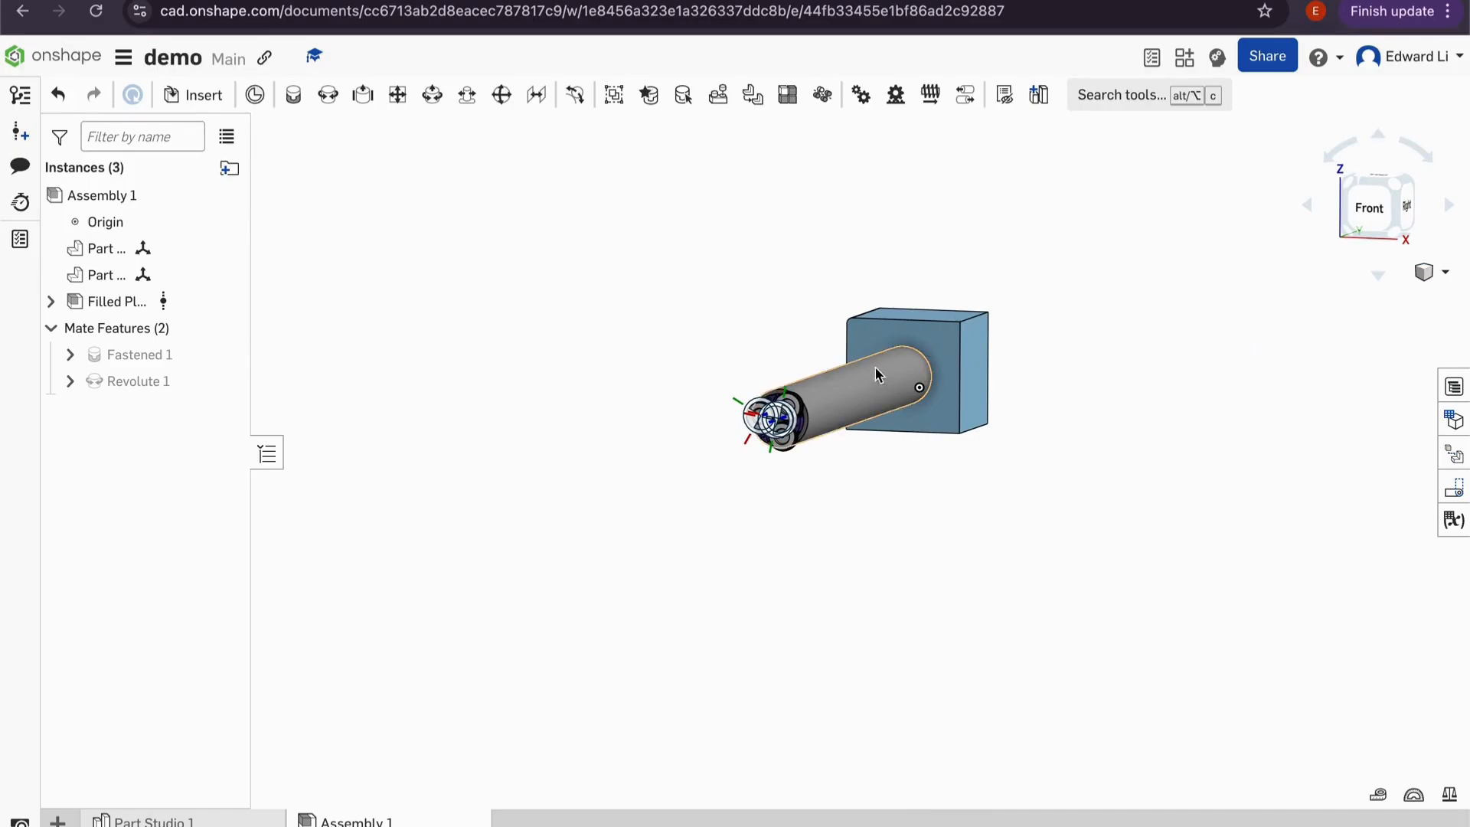
- Start inserting parts and assemblies and show the available source categories for other documents
left_click(213, 102)
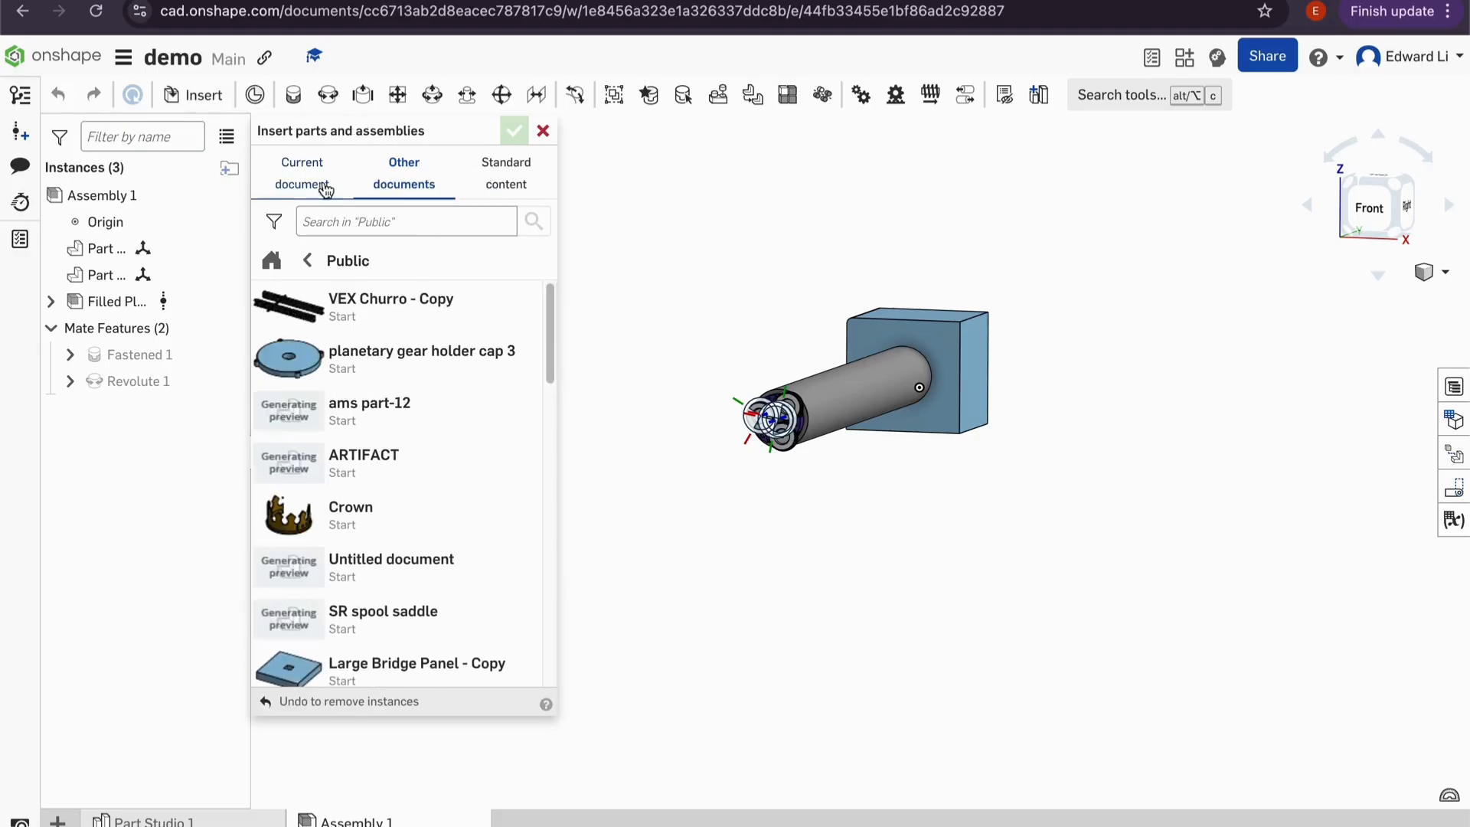
left_click(304, 257)
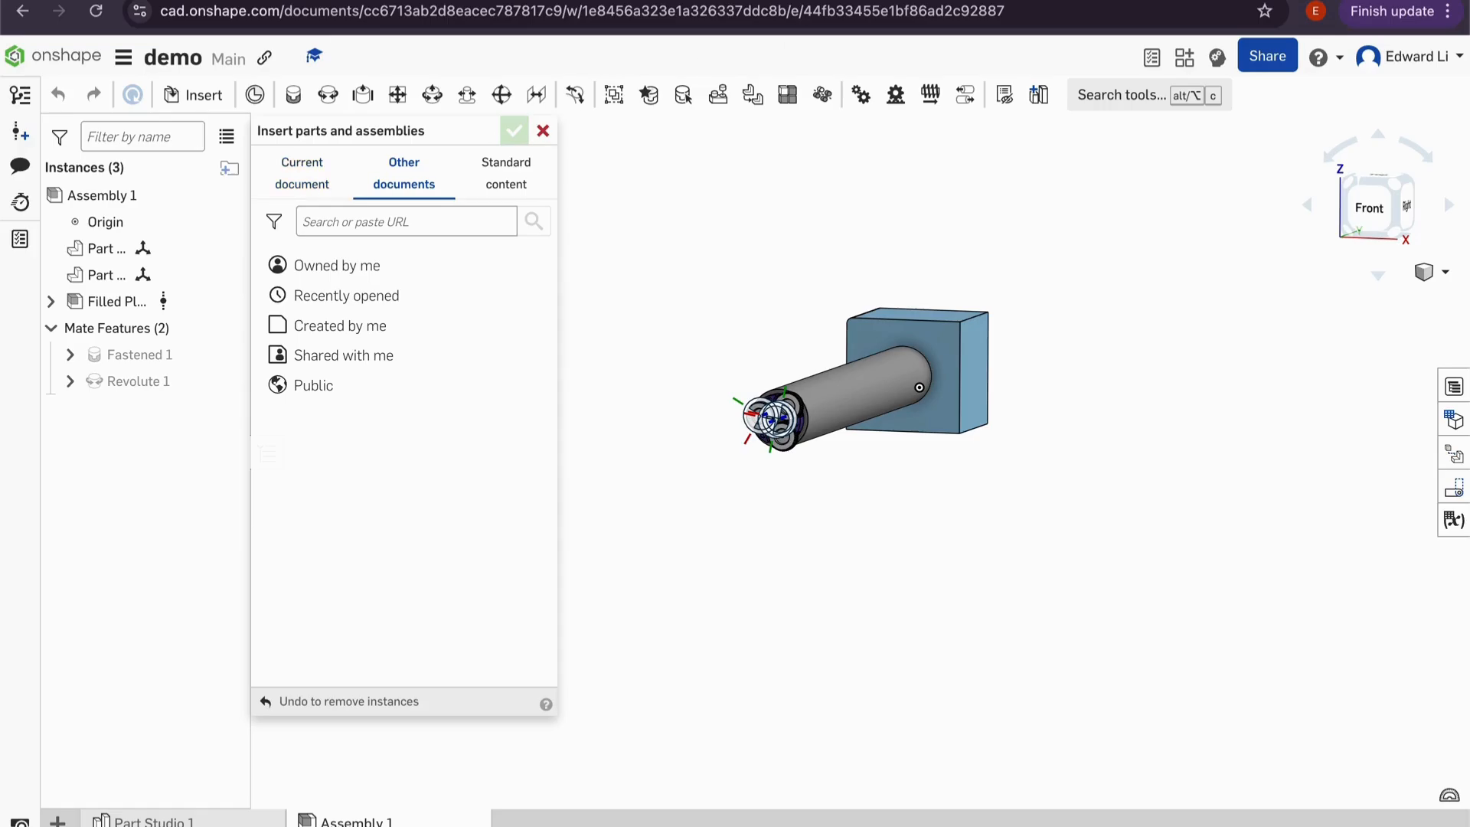
- Search Google in a new browser tab for "how to access ftc part lbary", then return to the Onshape assembly with part insertion cancelled
key("super+t")
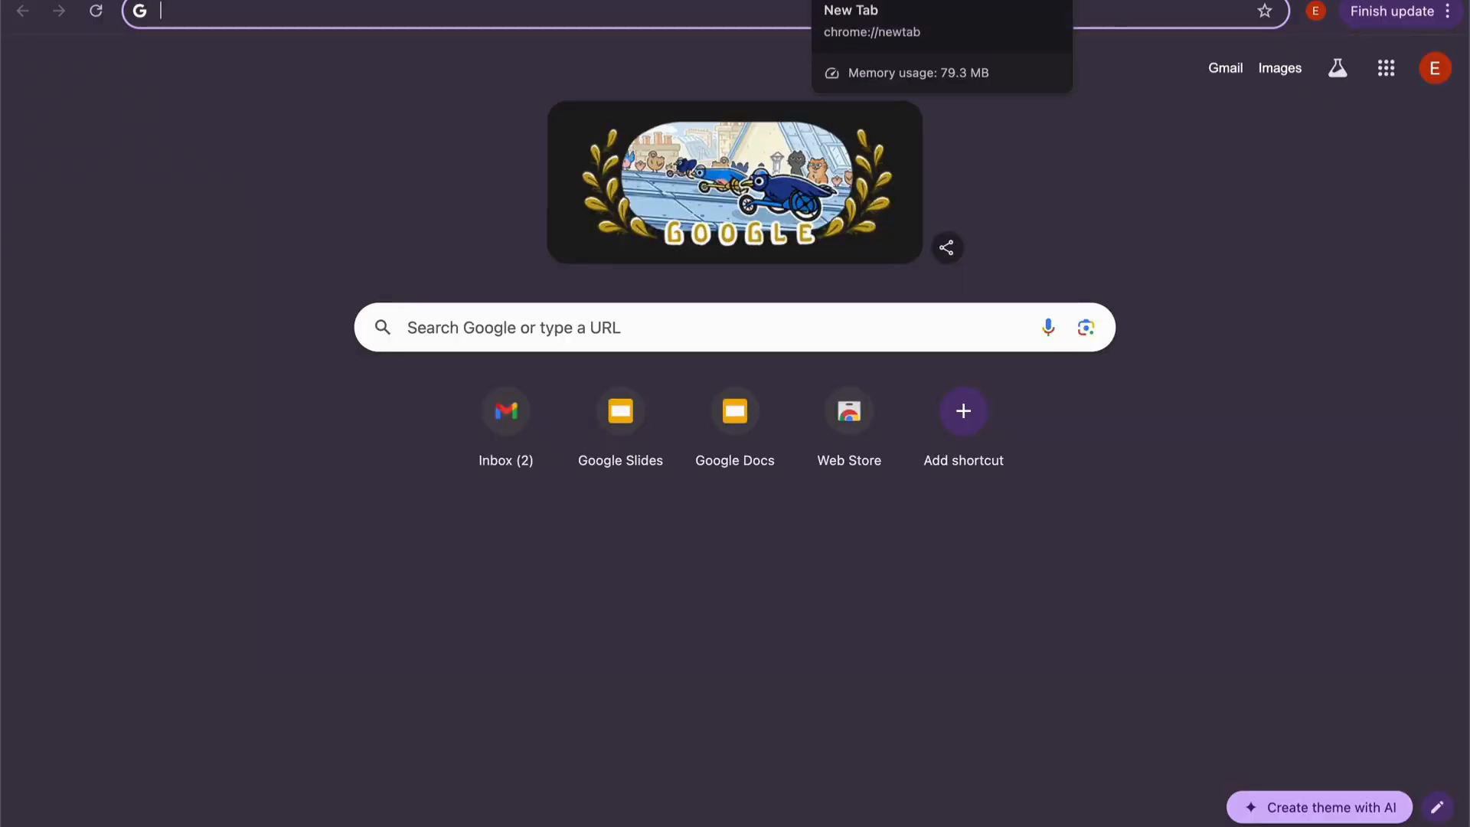
type("how to ac")
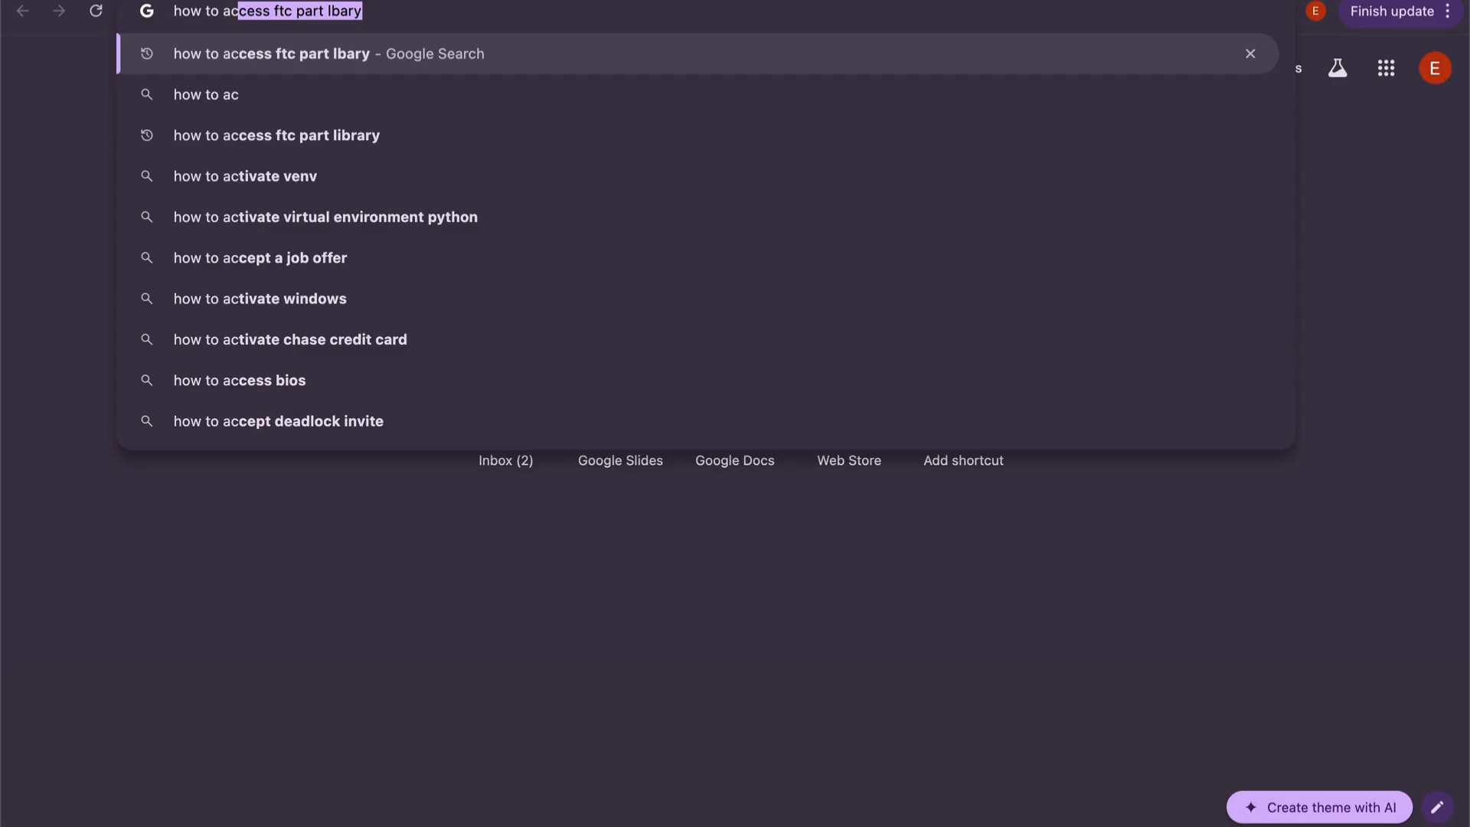
key("Return")
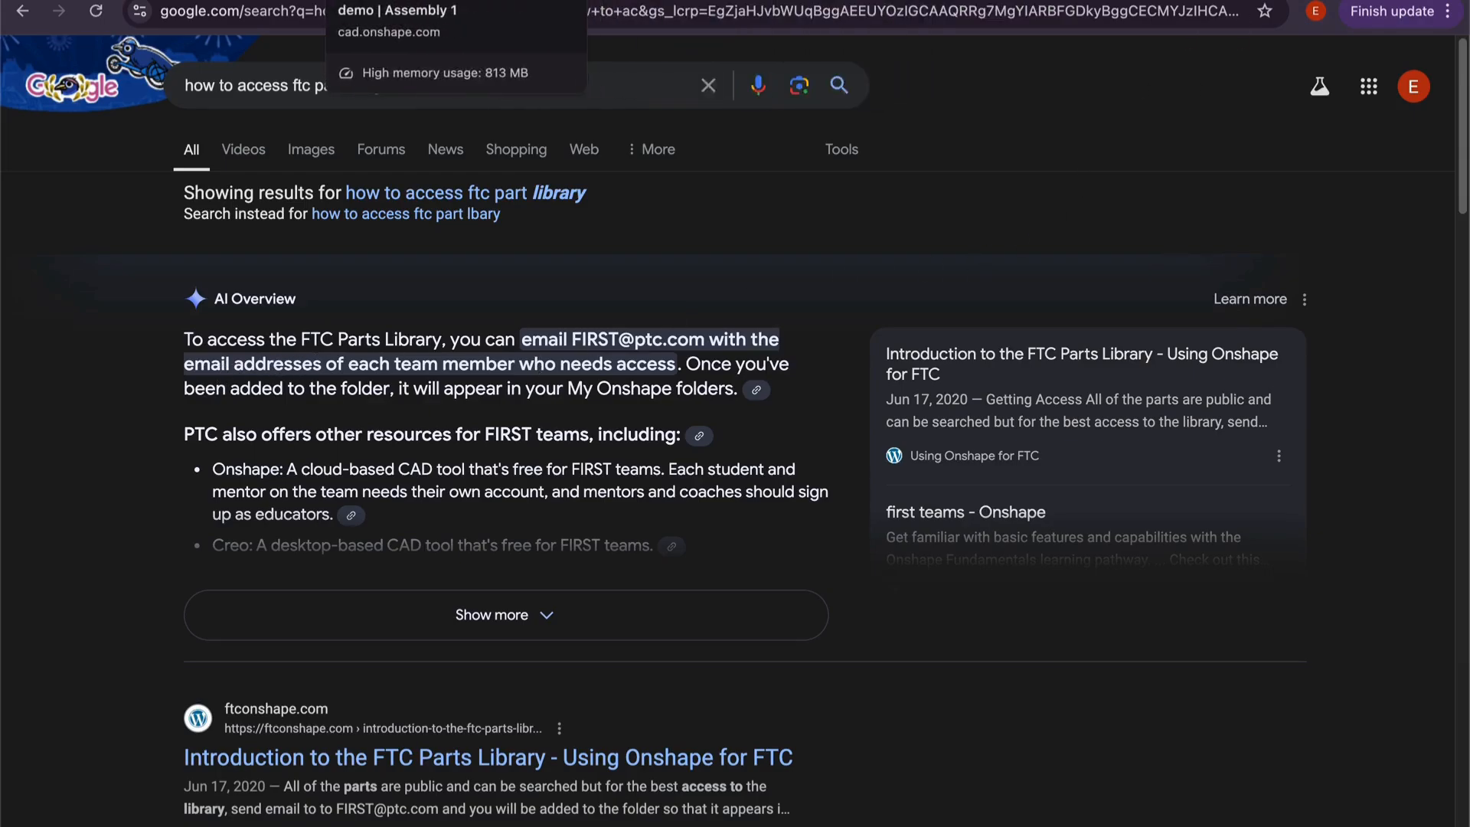
left_click(398, 1)
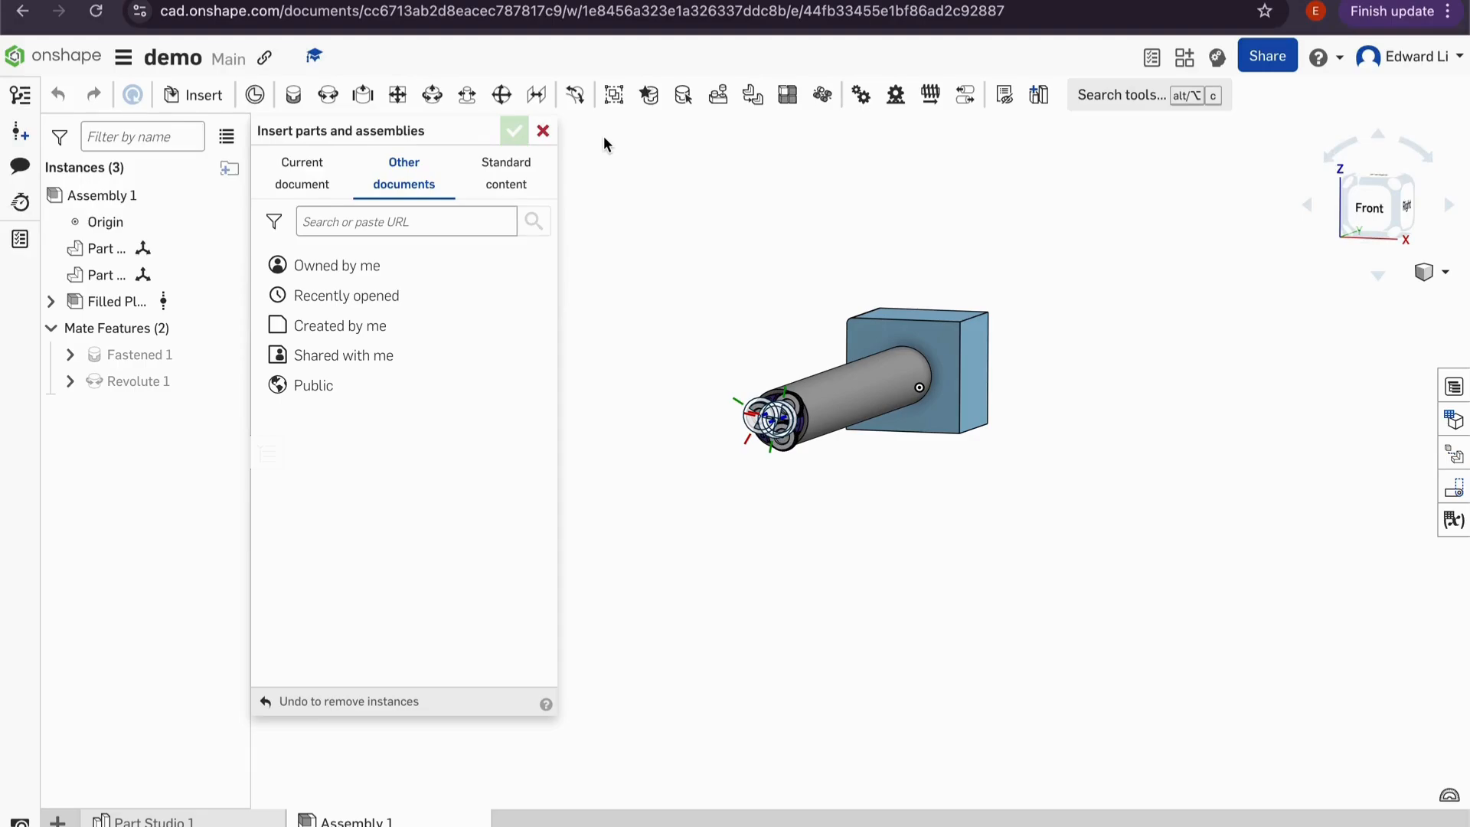
left_click(543, 131)
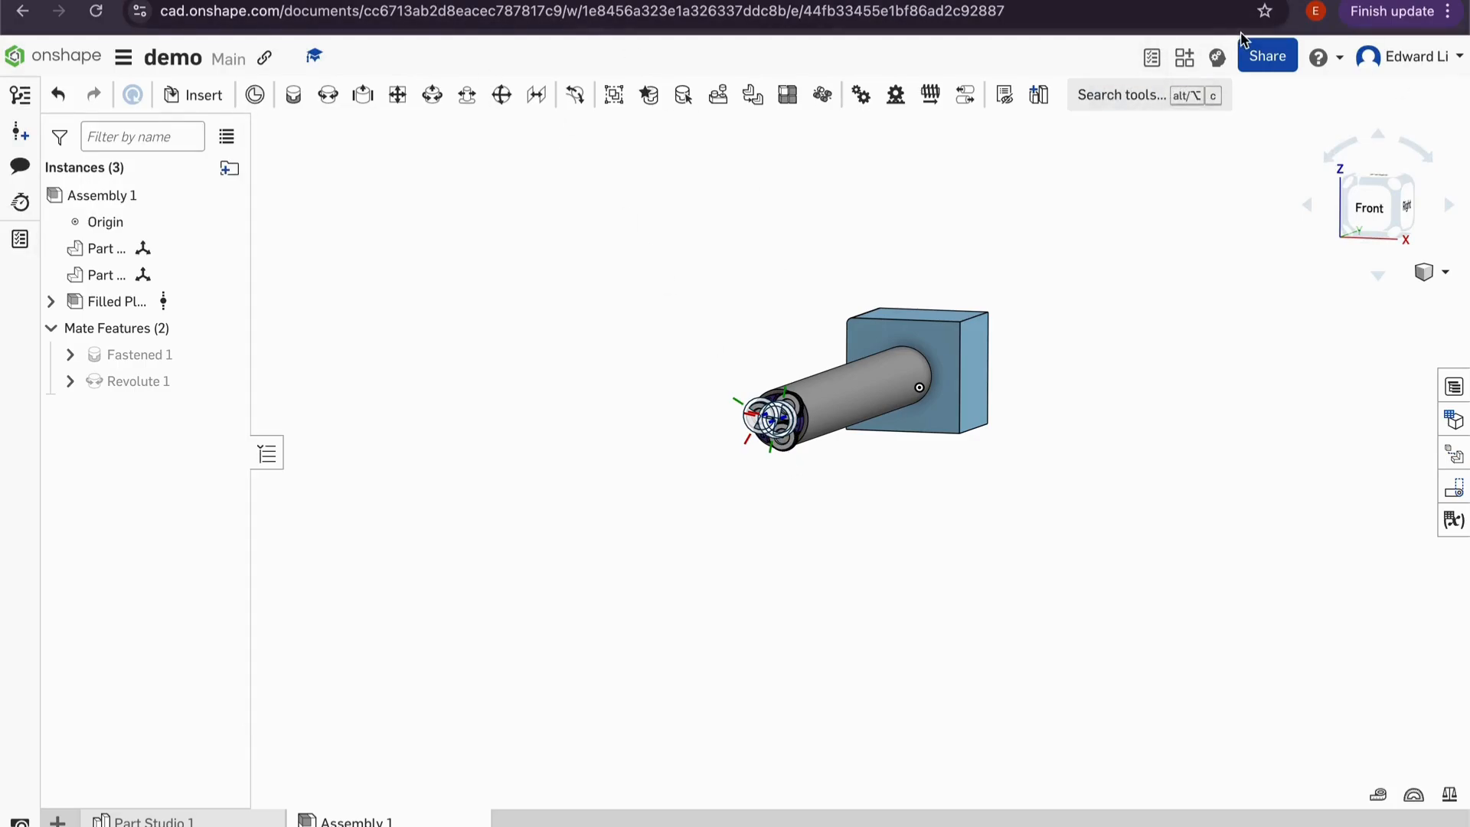